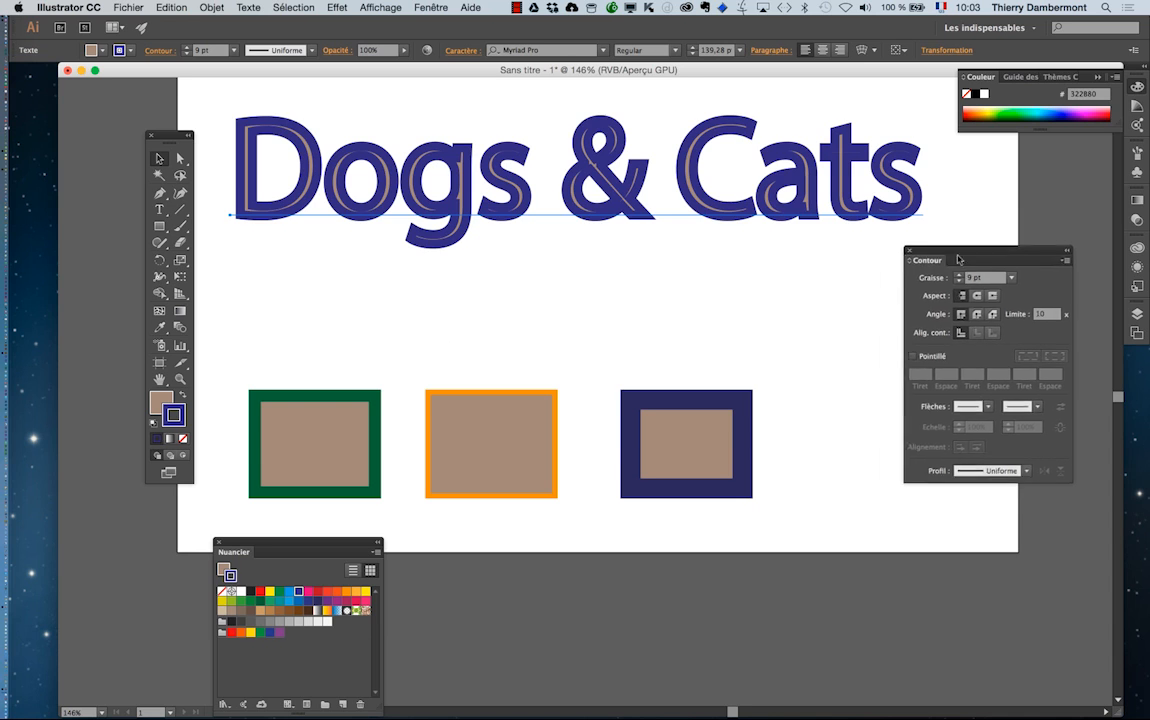
scroll(690, 205, "up", 1)
scroll(690, 205, "up", 3)
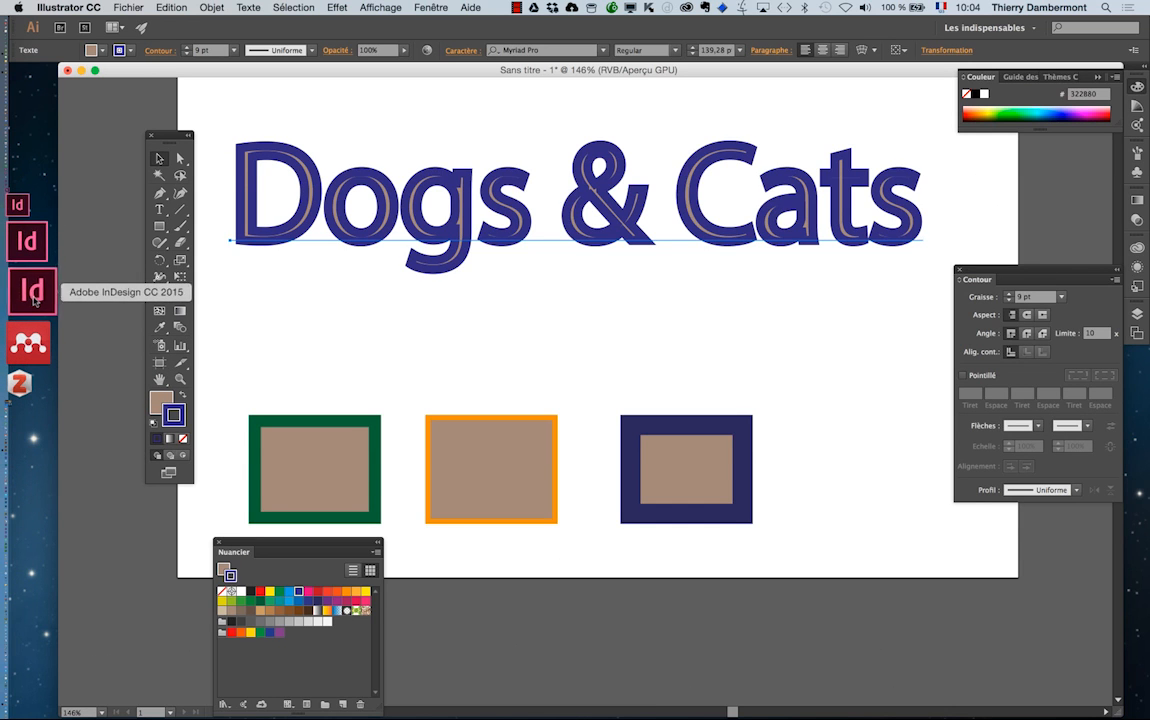
- Switch to Adobe InDesign CC 2015 and hide all other applications
left_click(33, 293)
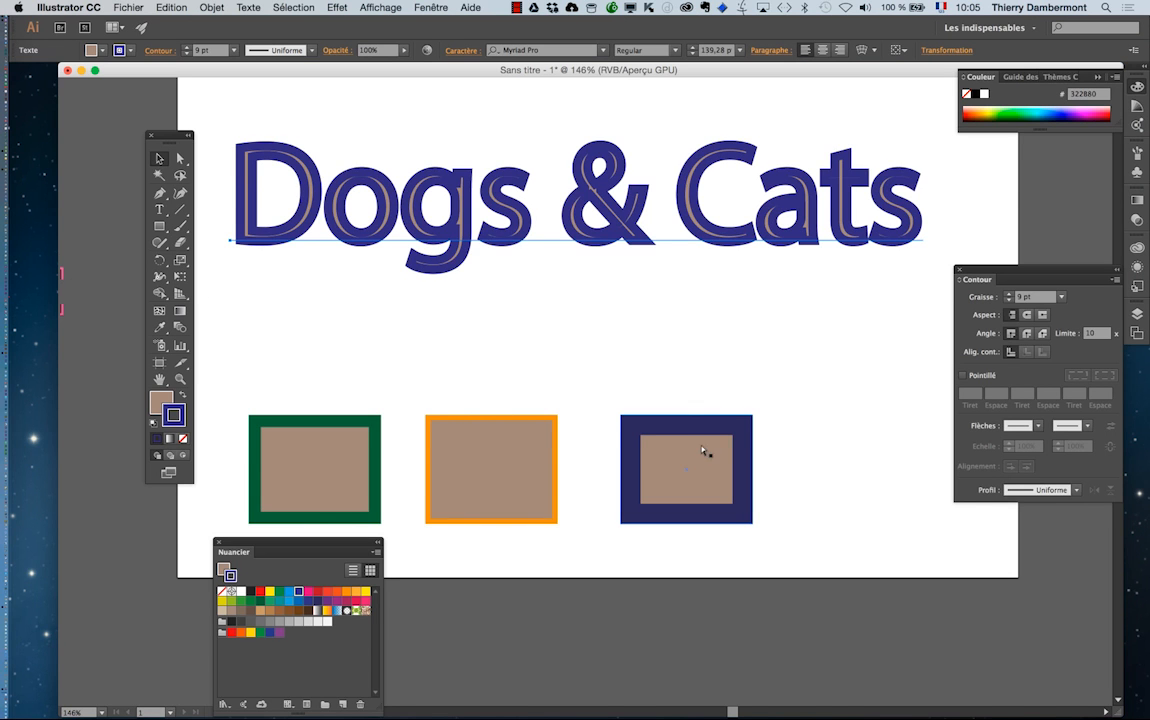
key("super+Tab")
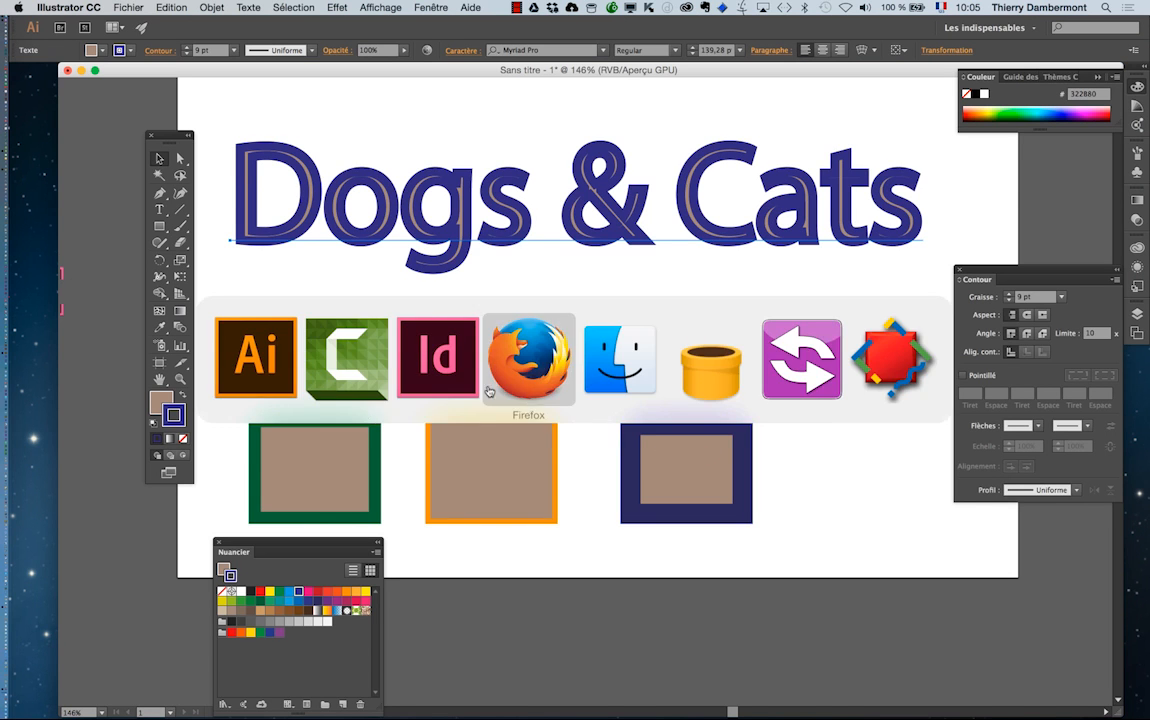
left_click(451, 382)
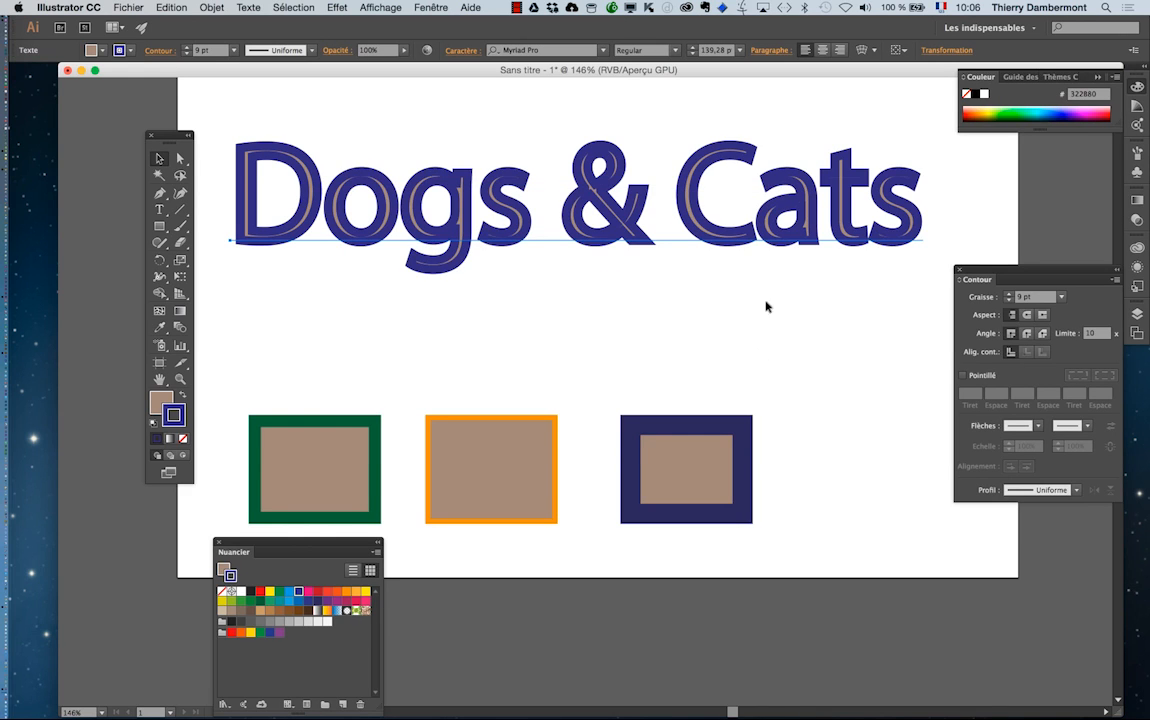
key("super+Tab")
left_click(430, 355)
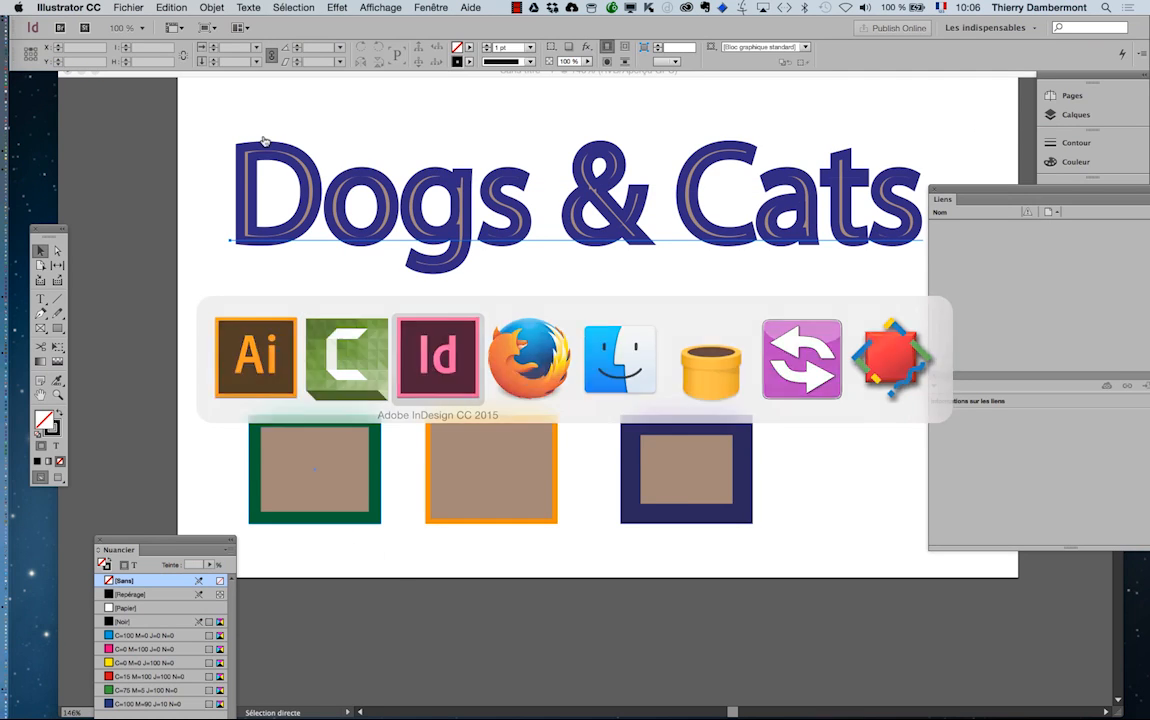
left_click(88, 7)
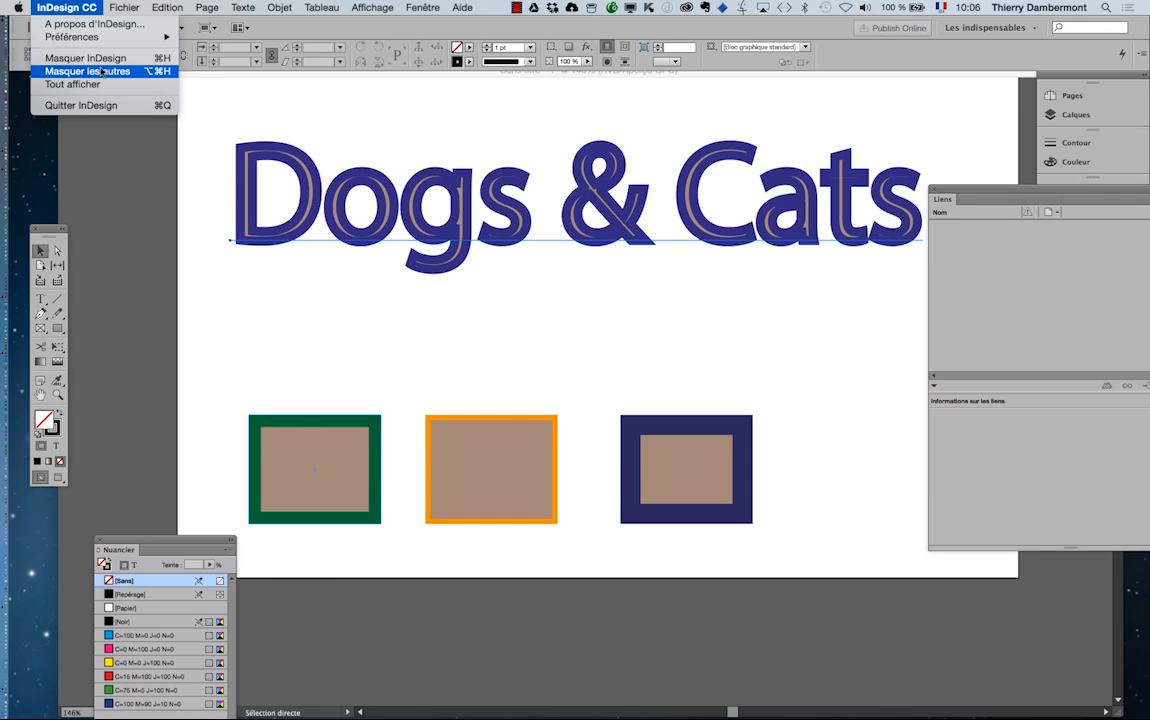
left_click(88, 73)
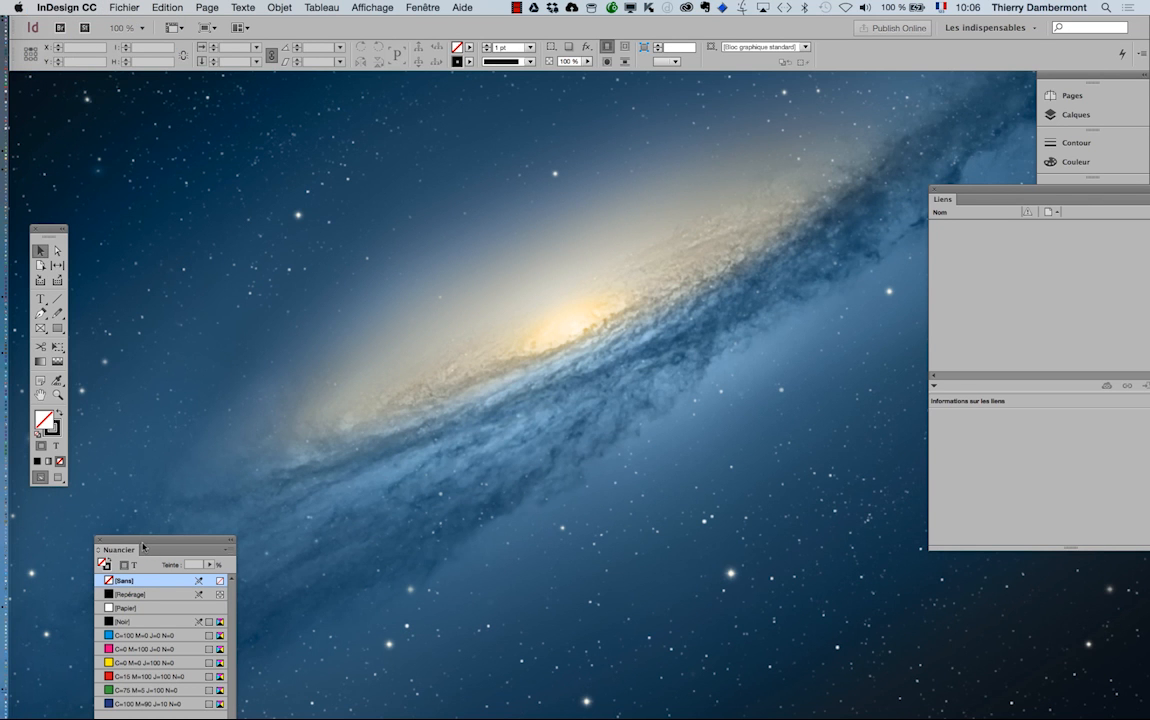
- Move the Nuancier window clear of the work area and create a one-page A4 print document with the default settings
left_click_drag(143, 547, 819, 87)
left_click(124, 7)
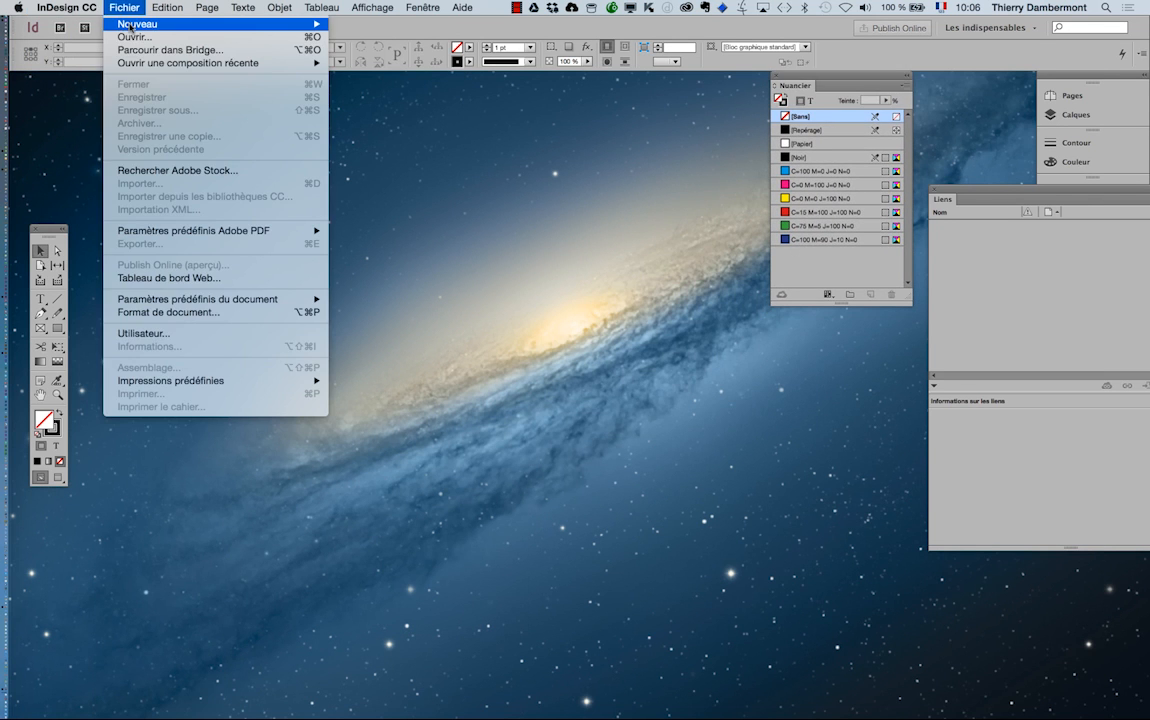
mouse_move(148, 30)
left_click(322, 28)
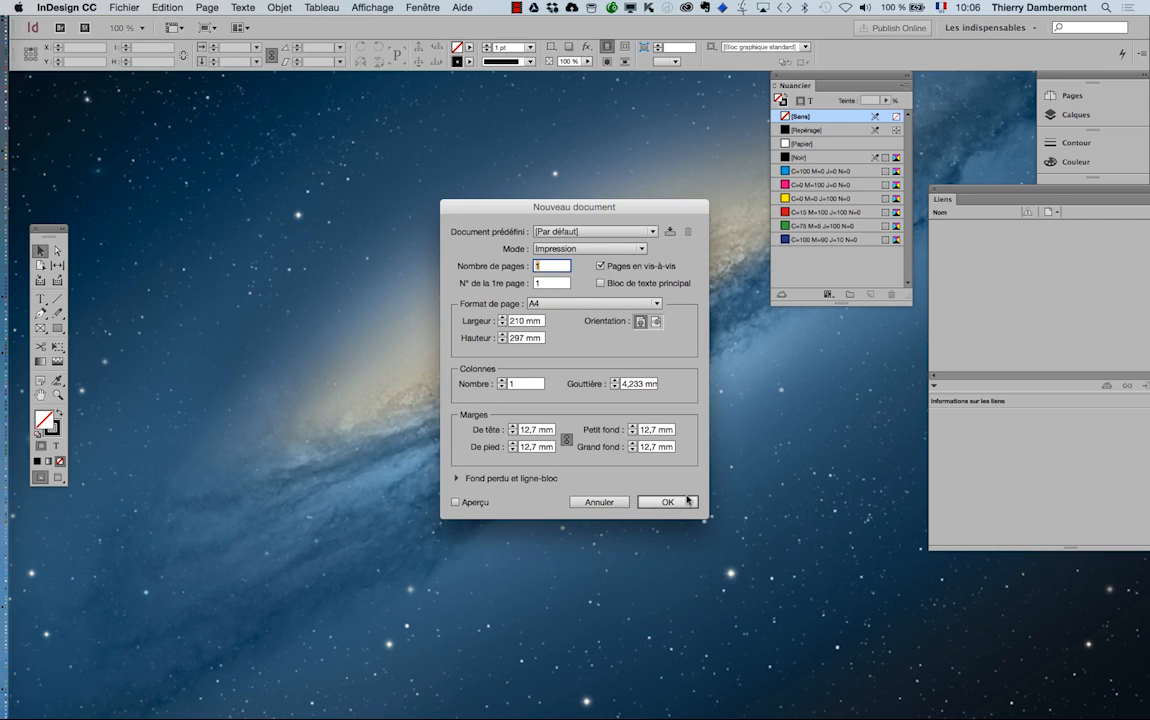
key("Return")
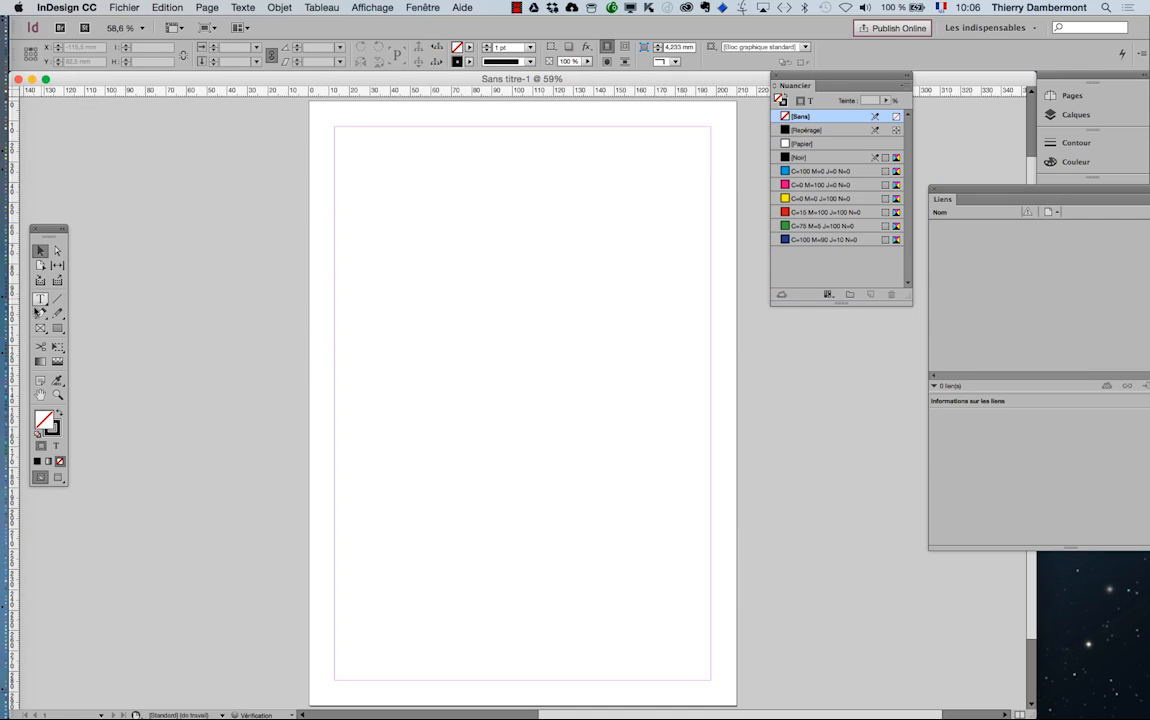
- Draw a text frame about 136 mm wide and 62 mm high in the page's upper part and enter "Cats & Dogs"
left_click_drag(51, 234, 193, 155)
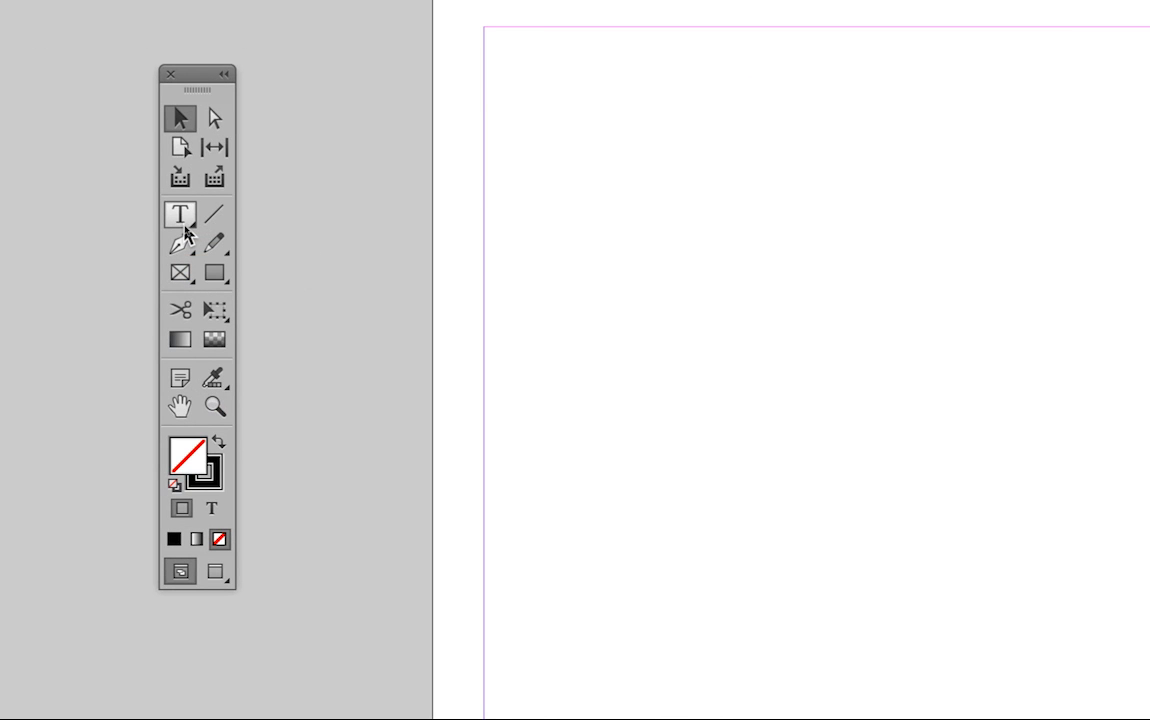
left_click(181, 215)
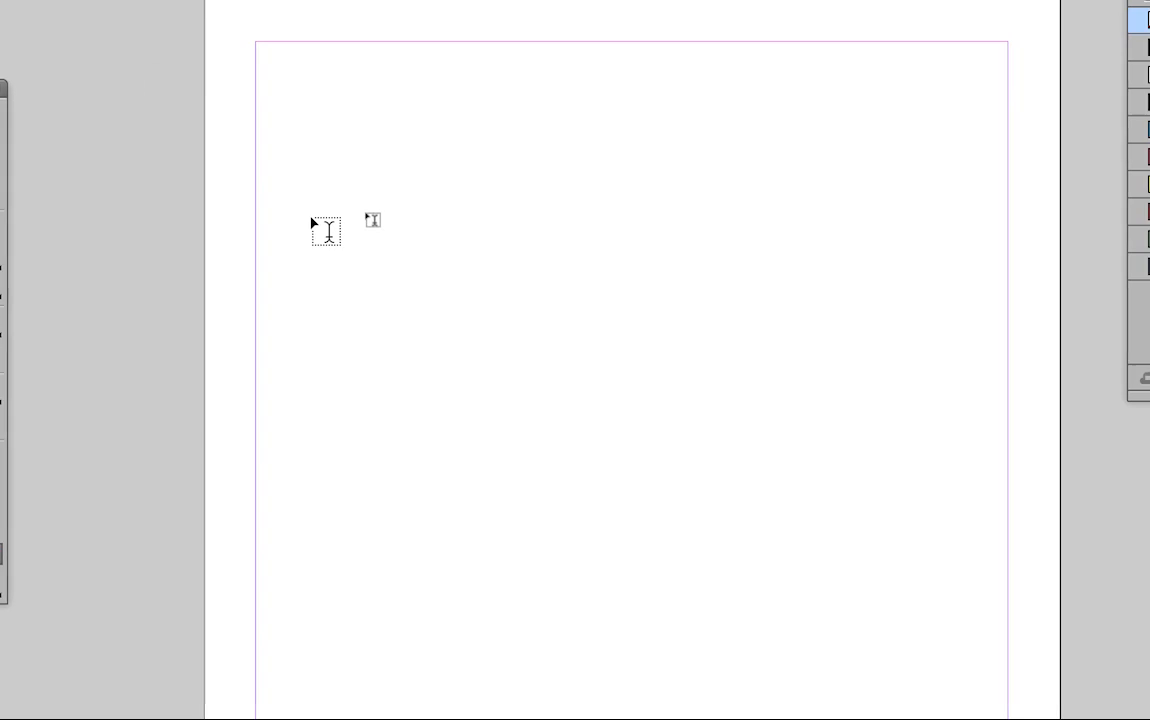
left_click_drag(313, 218, 866, 472)
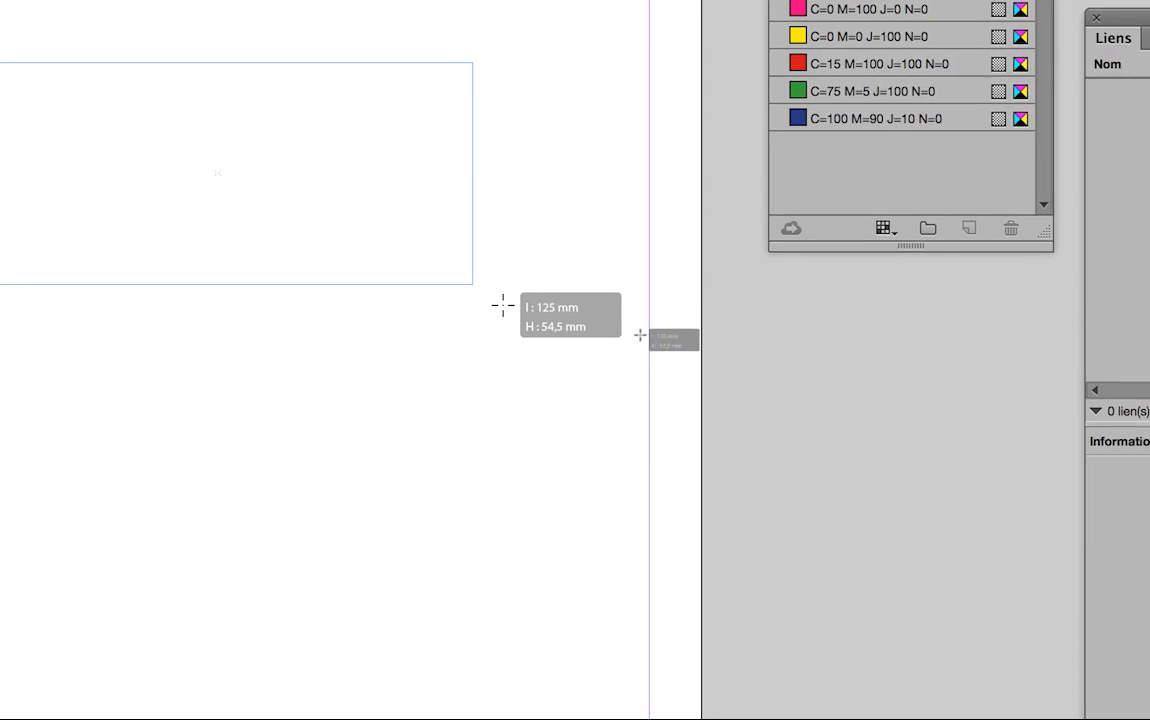
left_click_drag(503, 306, 504, 299)
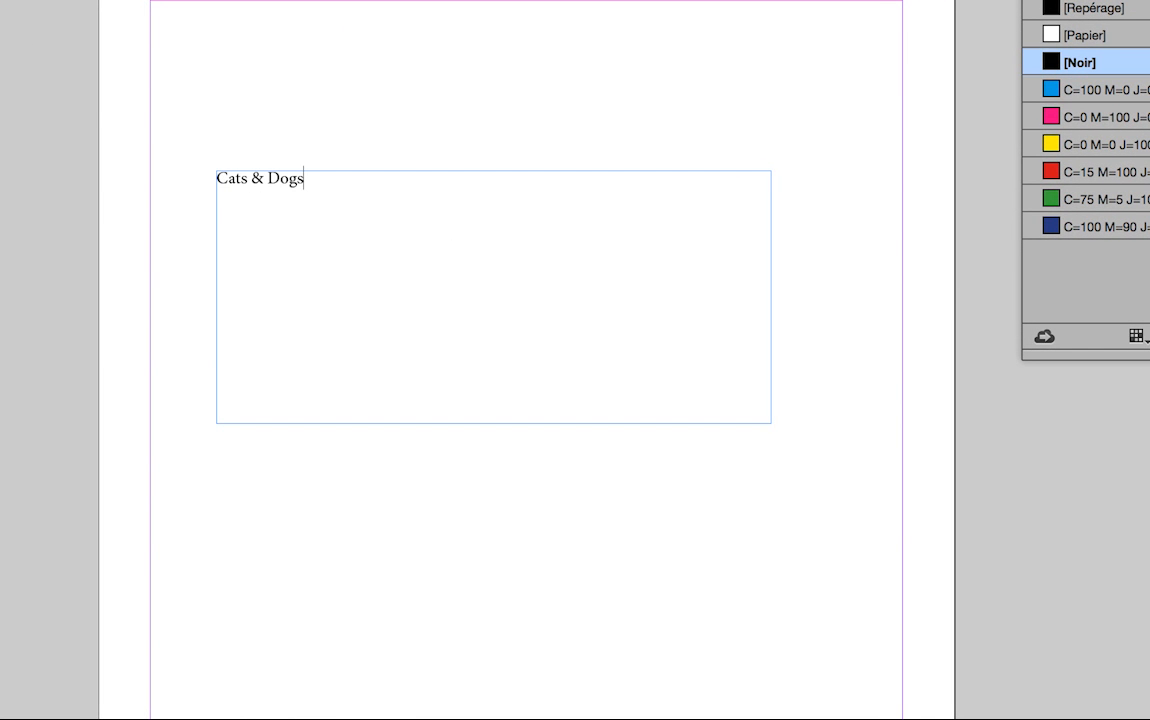
- Set the font size of the whole "Cats & Dogs" text to 70 pt
left_click_drag(340, 188, 201, 147)
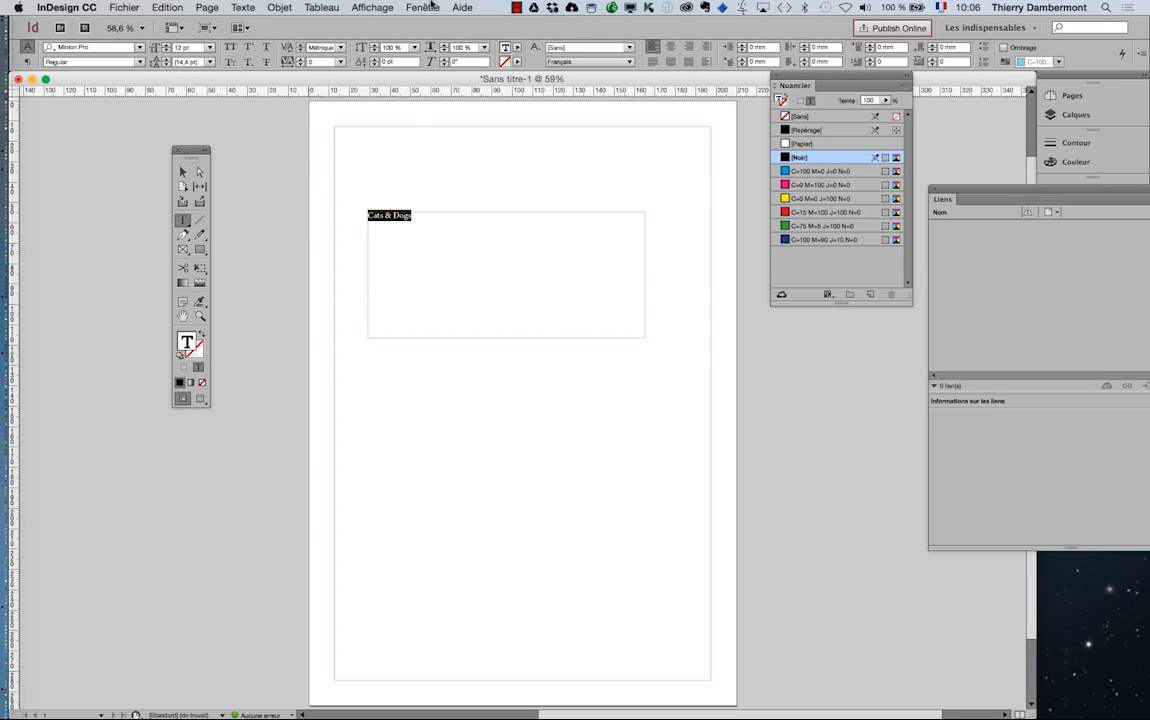
left_click(244, 8)
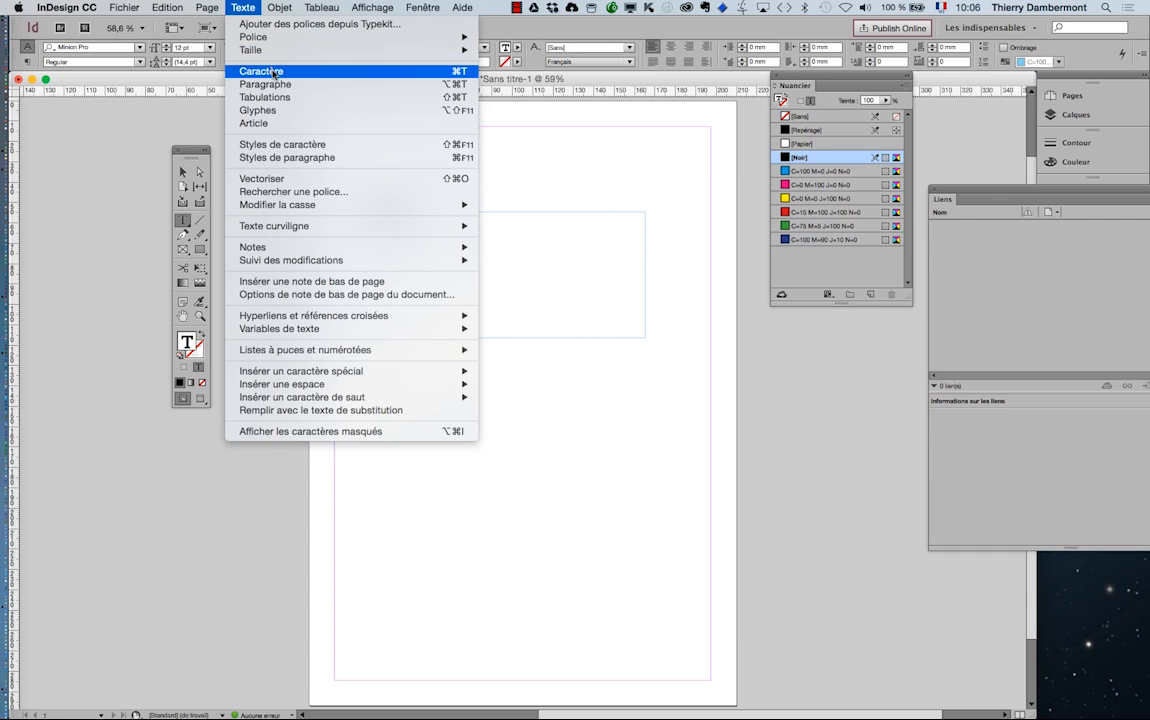
left_click(268, 72)
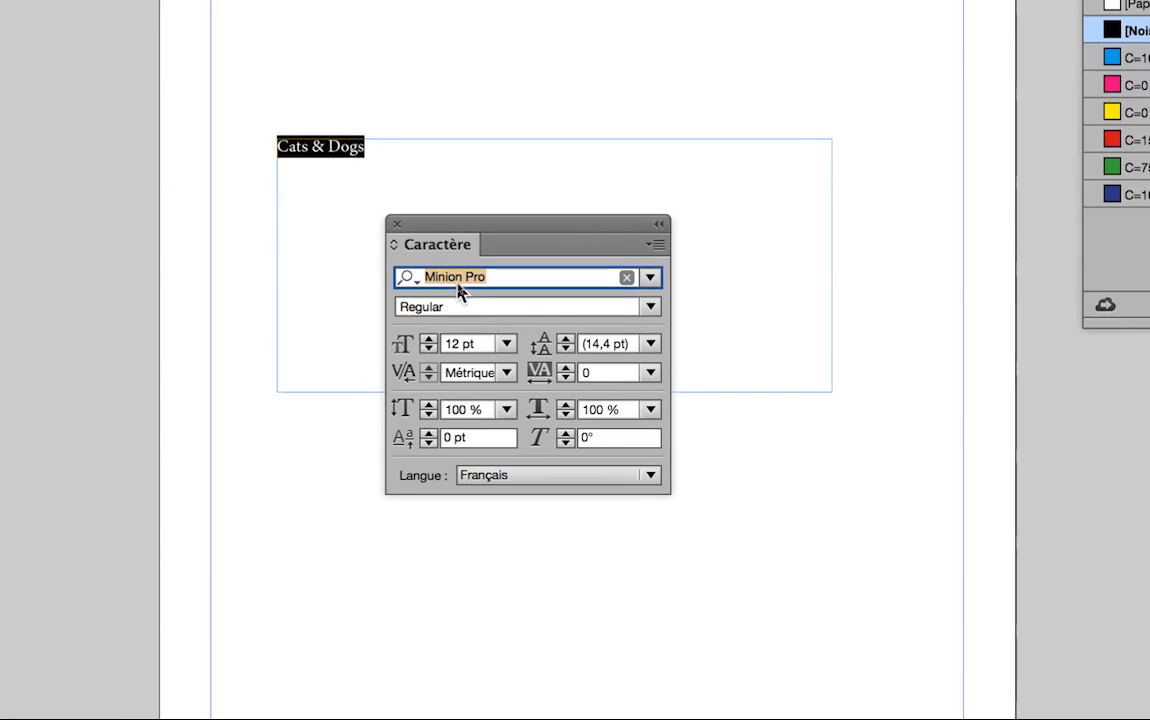
left_click(447, 303)
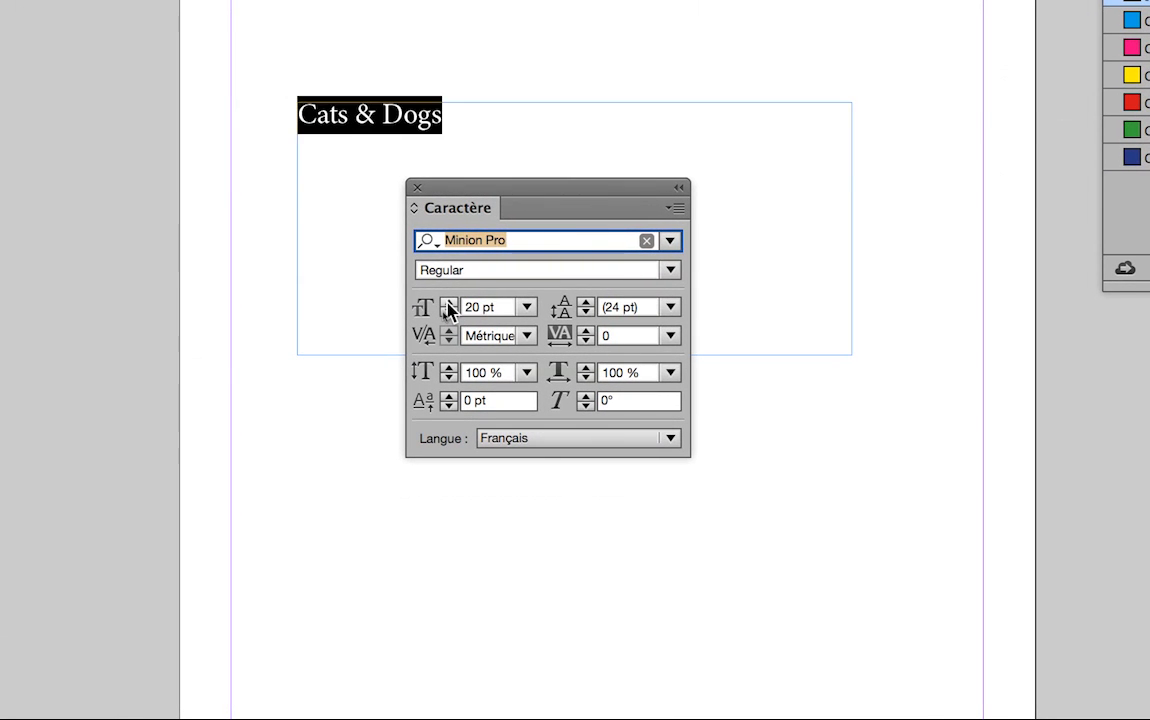
left_click(447, 303)
left_click(447, 303)
left_click(447, 303)
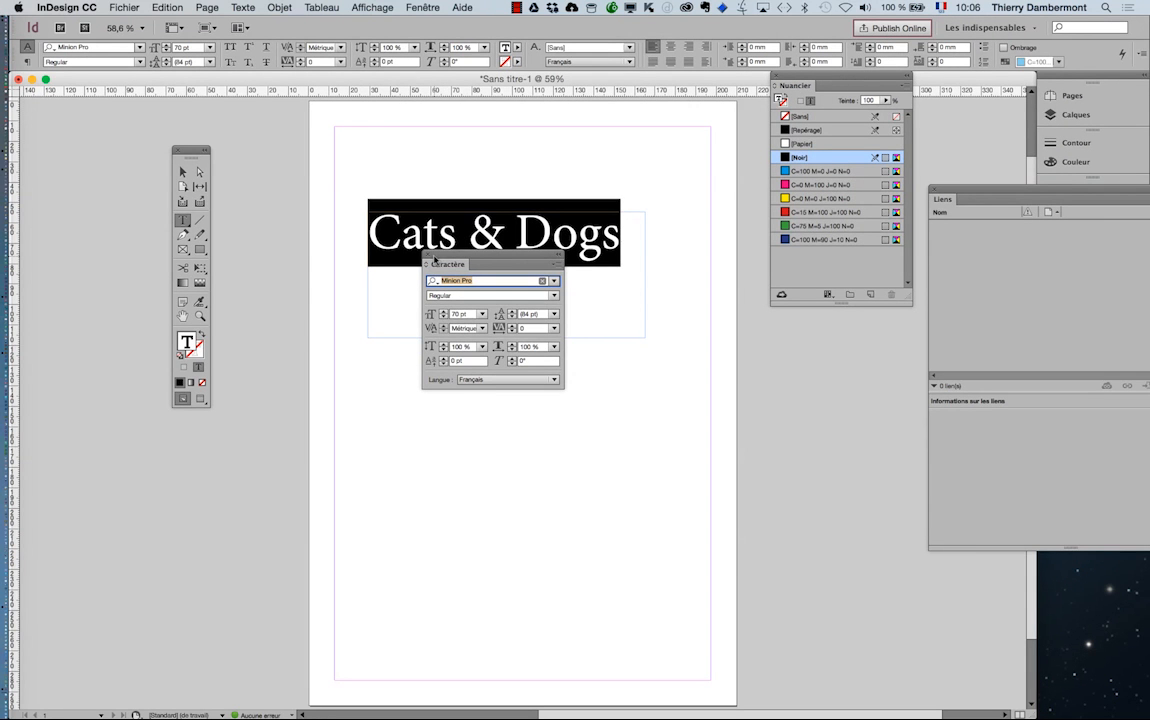
left_click(429, 264)
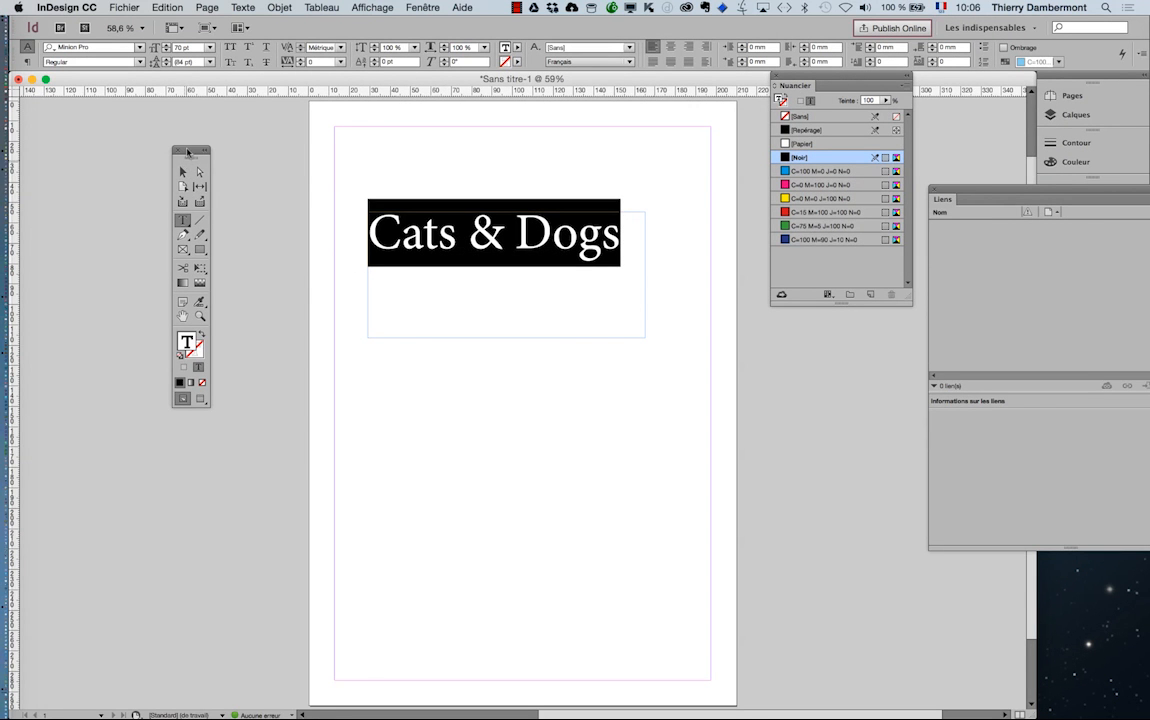
- Give the selected text a cyan fill (C=100 M=0 J=0 N=0) and a red stroke (C=15 M=100 J=100 N=0)
left_click_drag(815, 85, 738, 190)
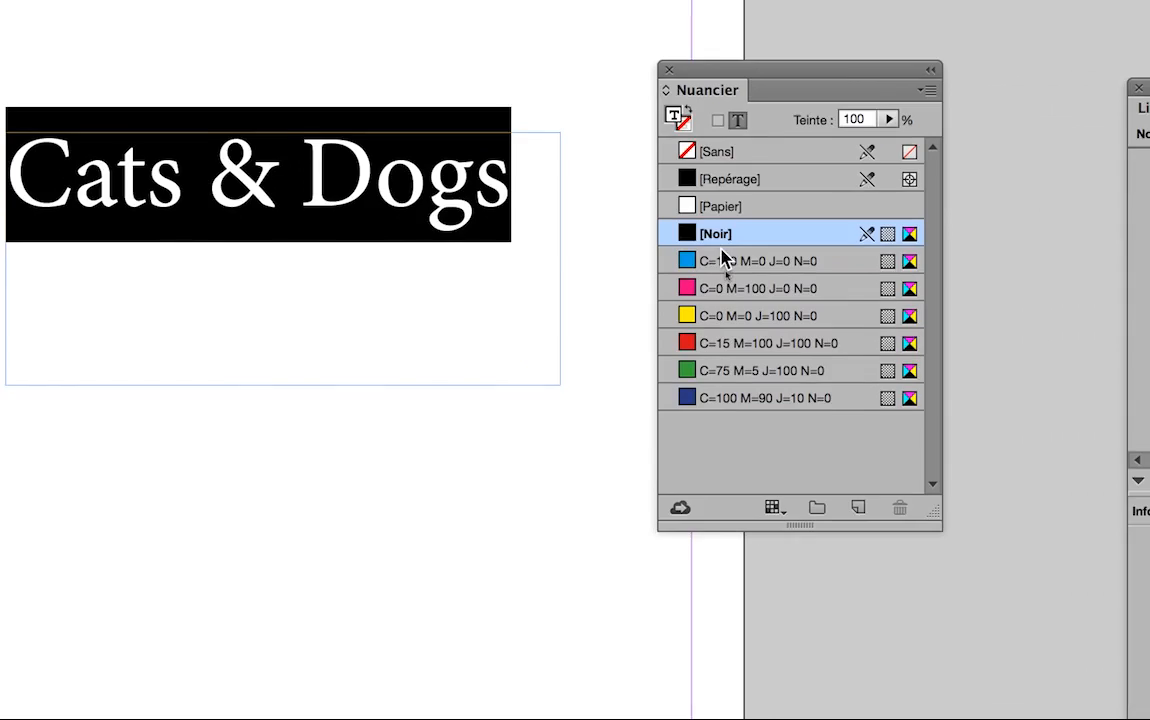
left_click(716, 260)
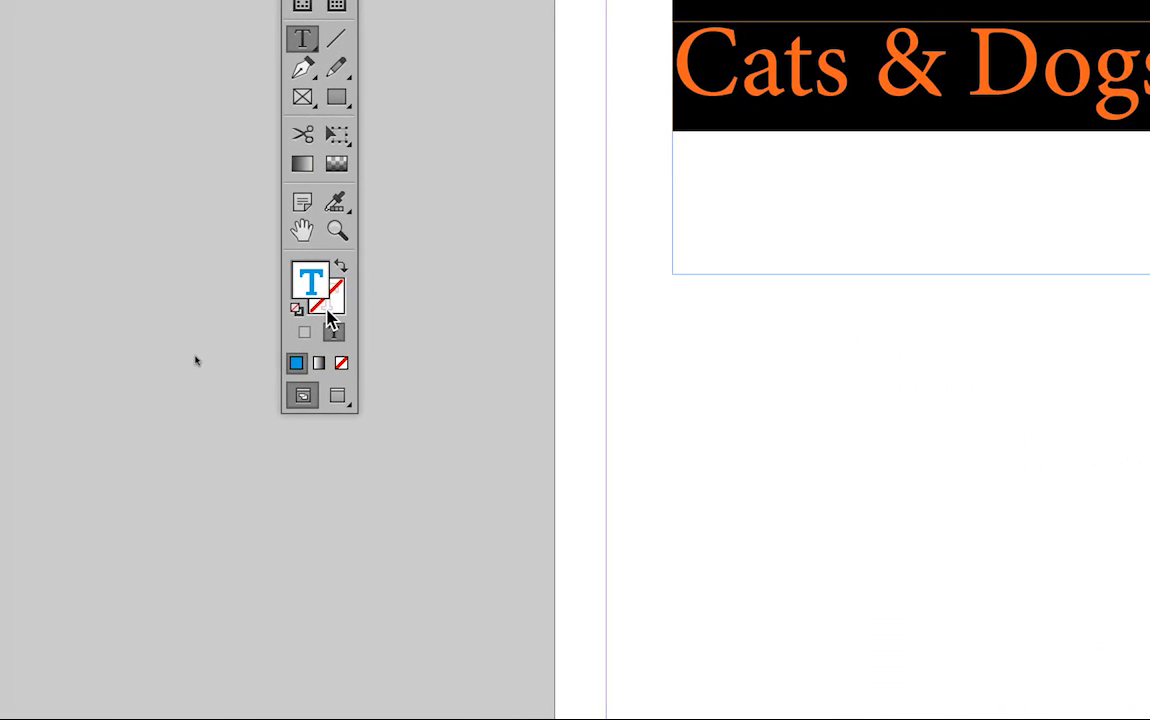
key("x")
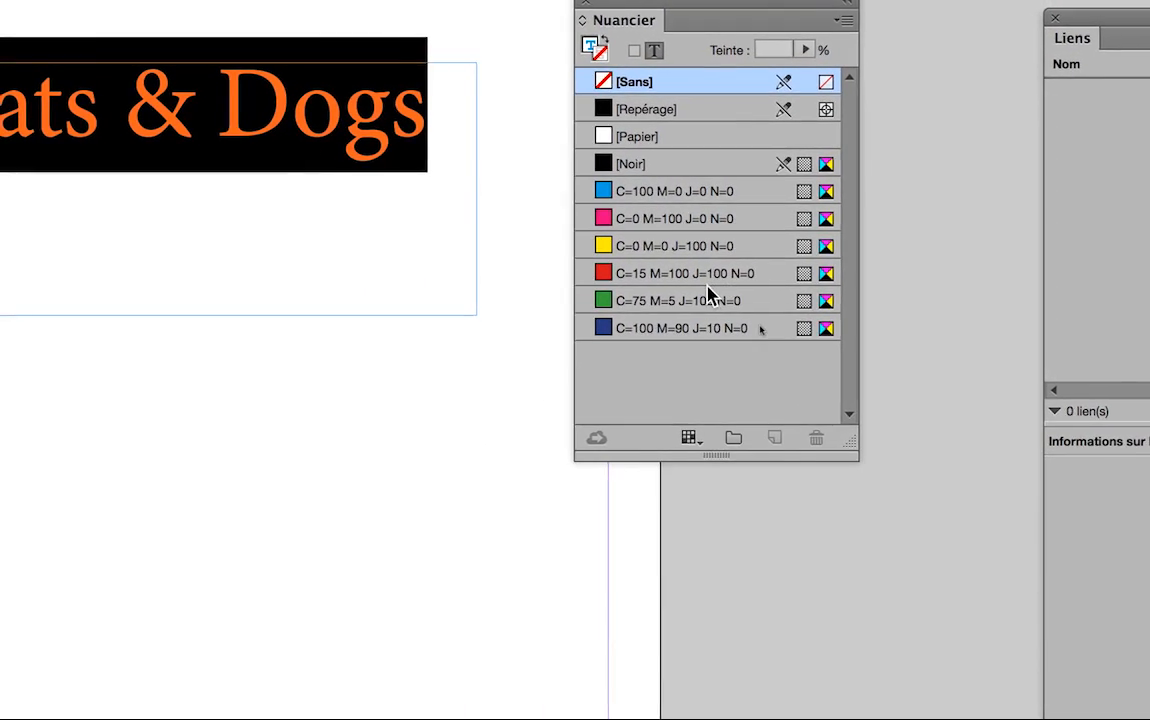
left_click(700, 288)
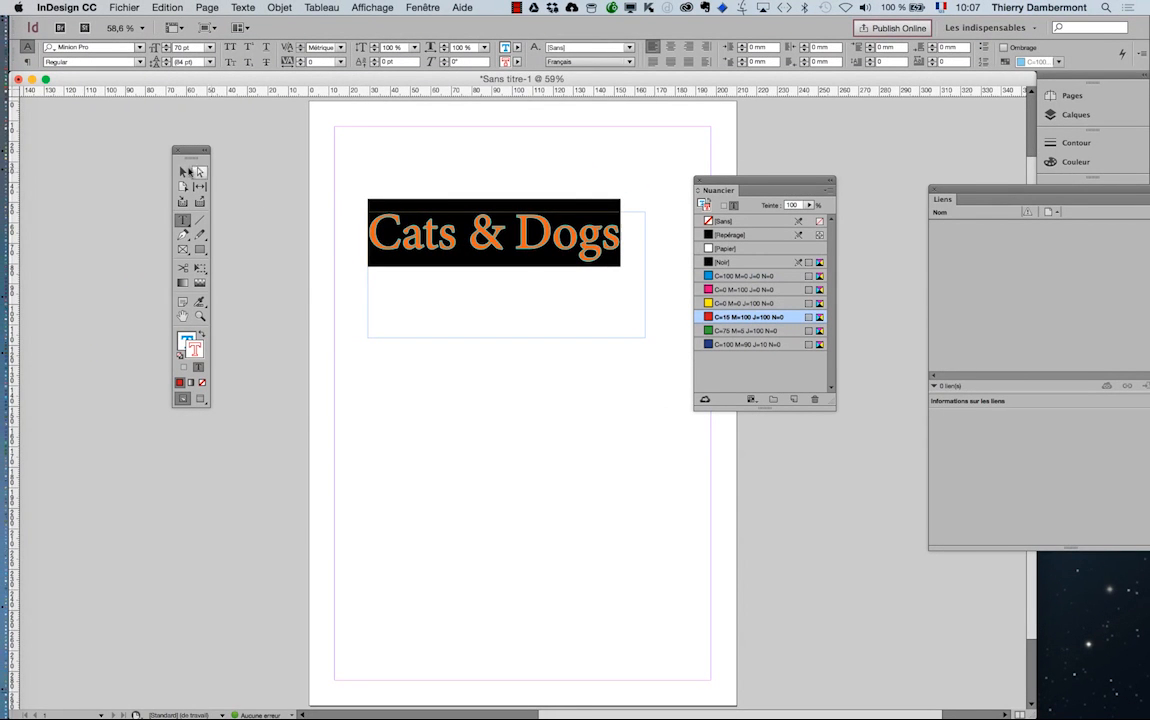
- Select the text frame as an object and change the fill of its text to yellow (C=0 M=0 J=100 N=0)
left_click(182, 172)
scroll(432, 213, "up", 4)
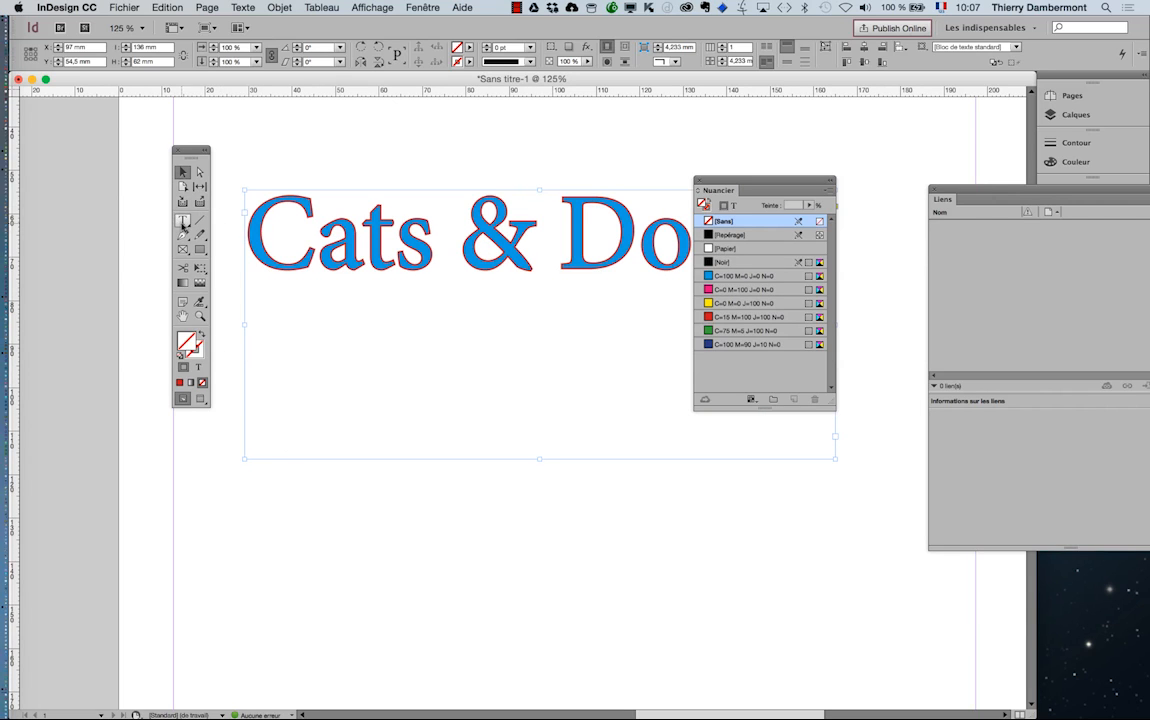
left_click(198, 368)
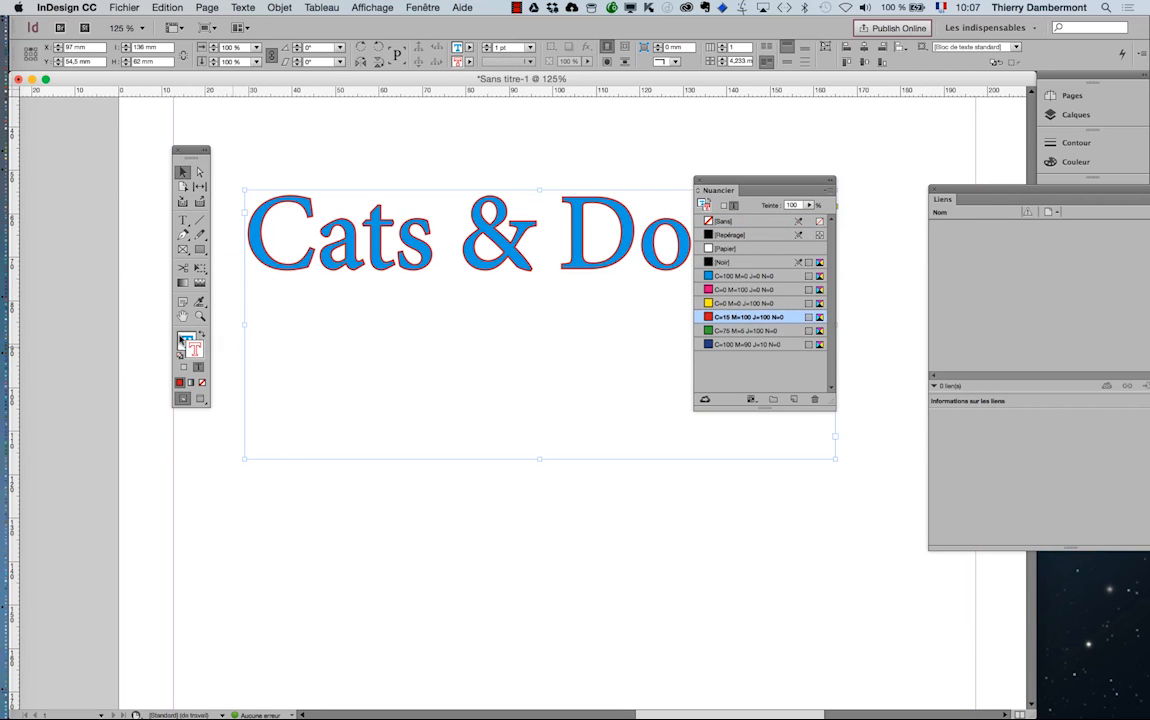
left_click(186, 341)
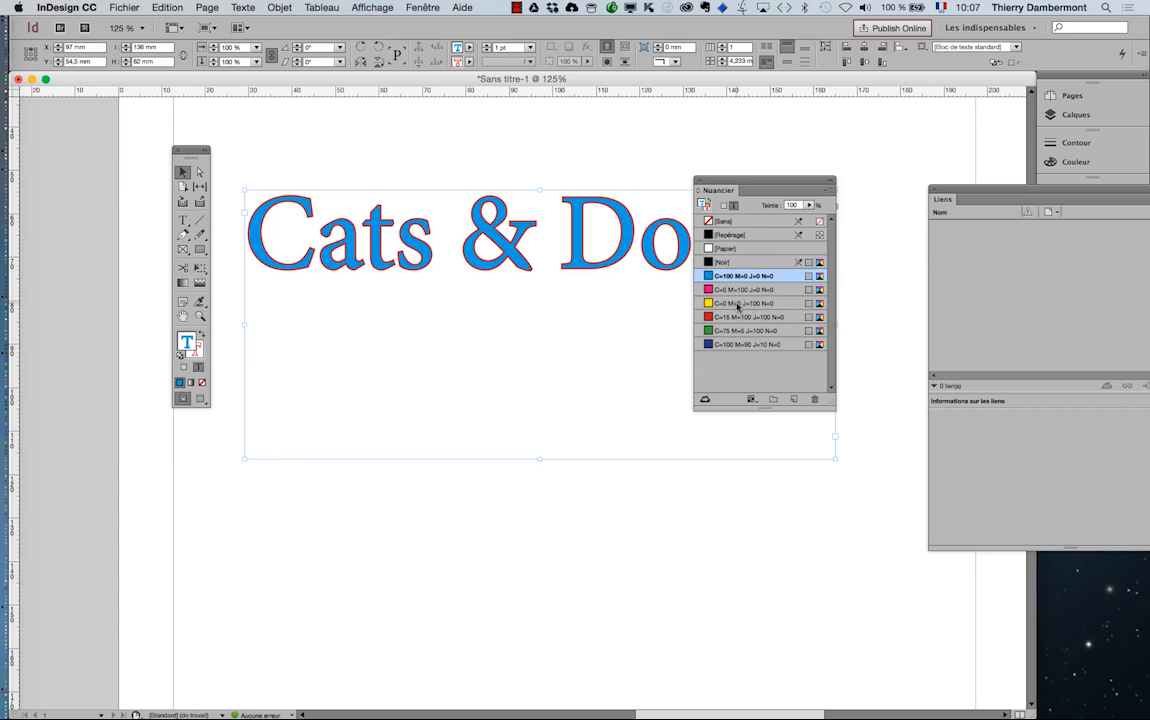
left_click(740, 303)
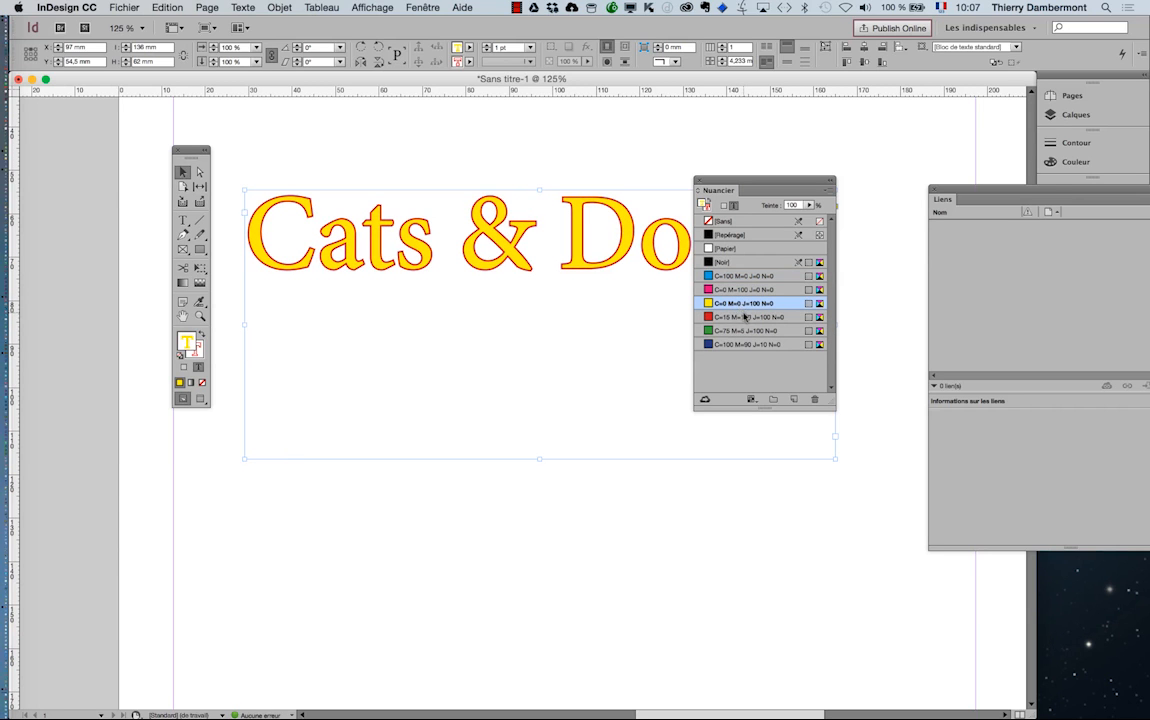
- Move the Nuancier window off the text and float the Contour settings on their own beside it
left_click_drag(727, 183, 669, 355)
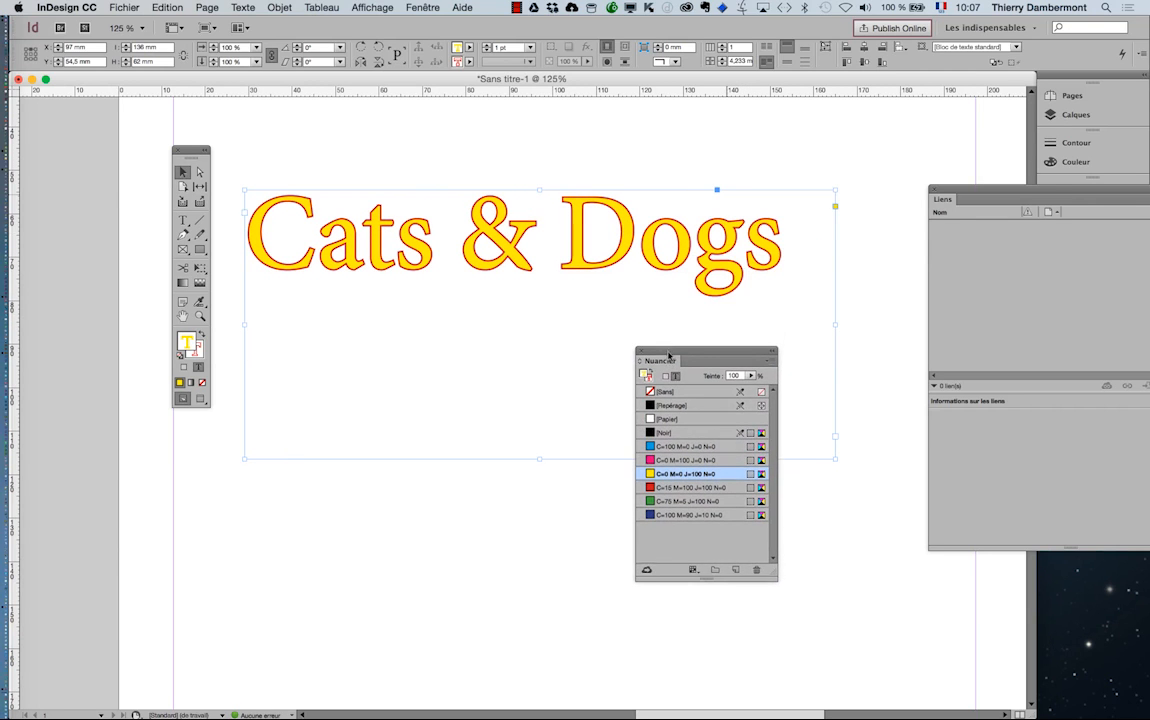
left_click(422, 7)
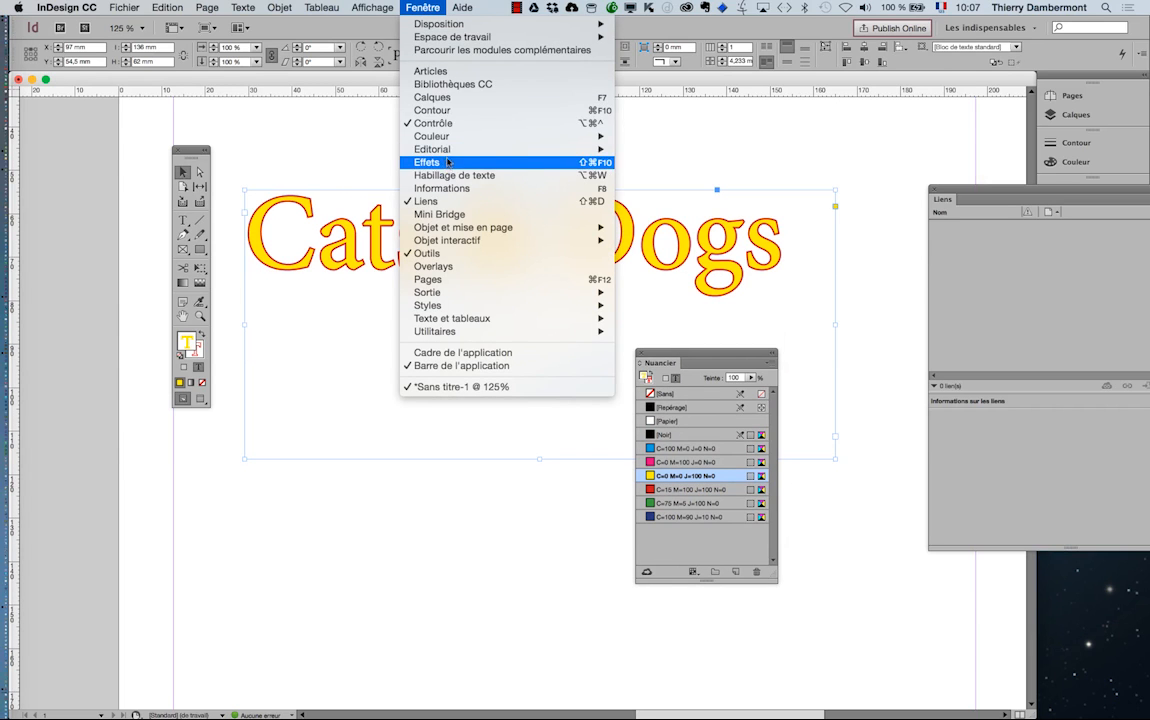
left_click(440, 110)
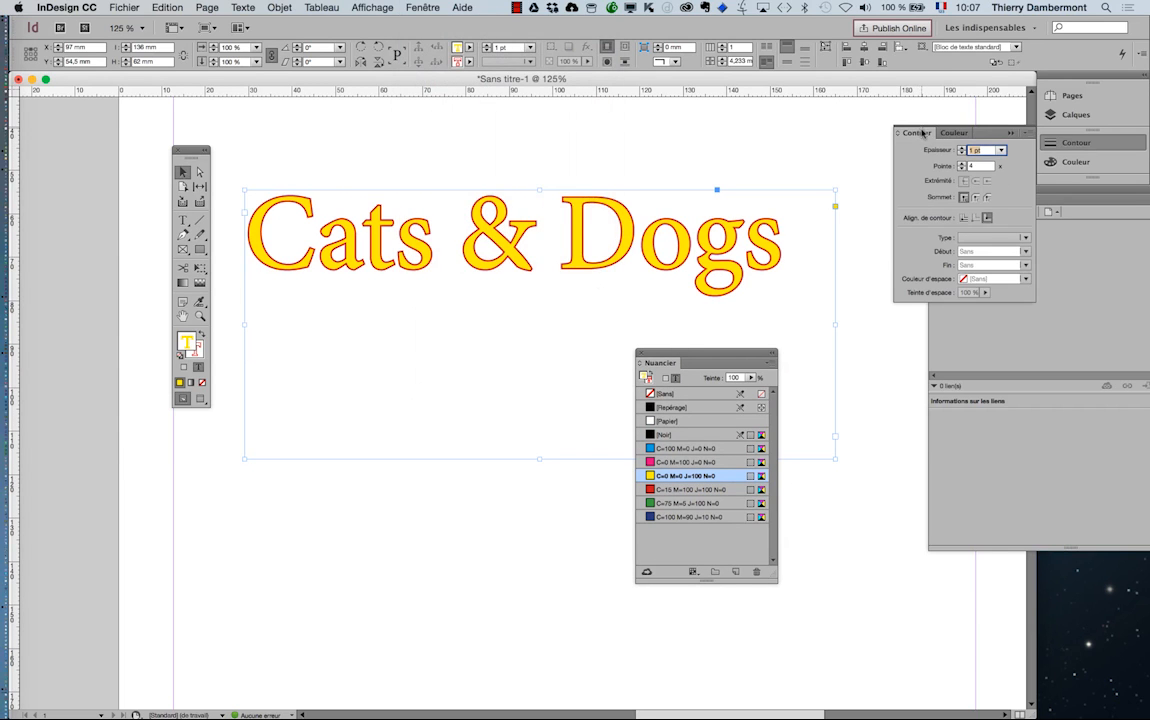
left_click_drag(918, 133, 751, 161)
left_click(1010, 135)
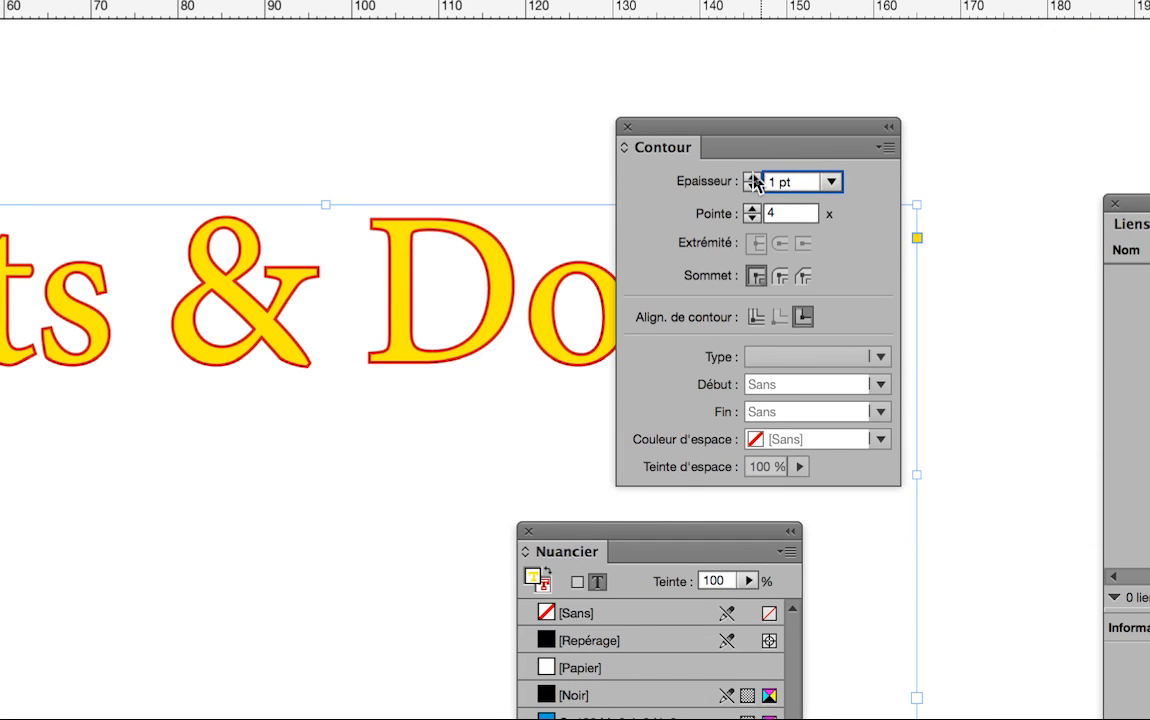
- Thicken the stroke of the "Cats & Dogs" text to a final weight of 4 pt
left_click(752, 177)
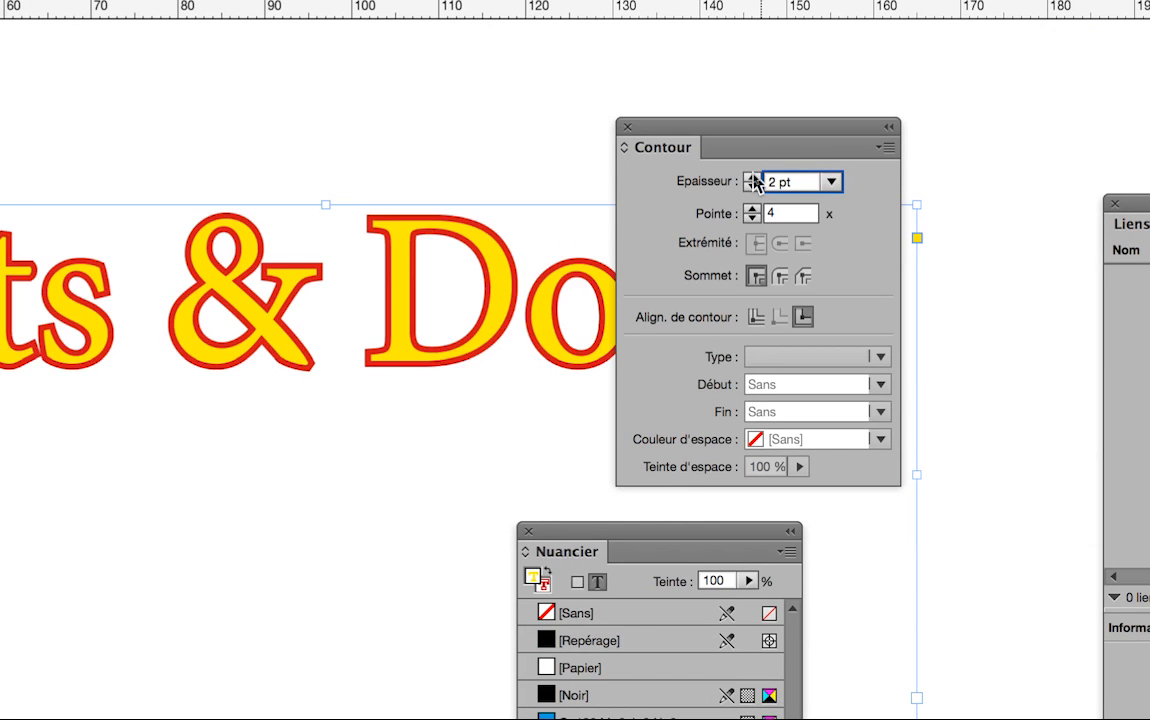
left_click(752, 177)
left_click(752, 177)
left_click(752, 177)
left_click(752, 177)
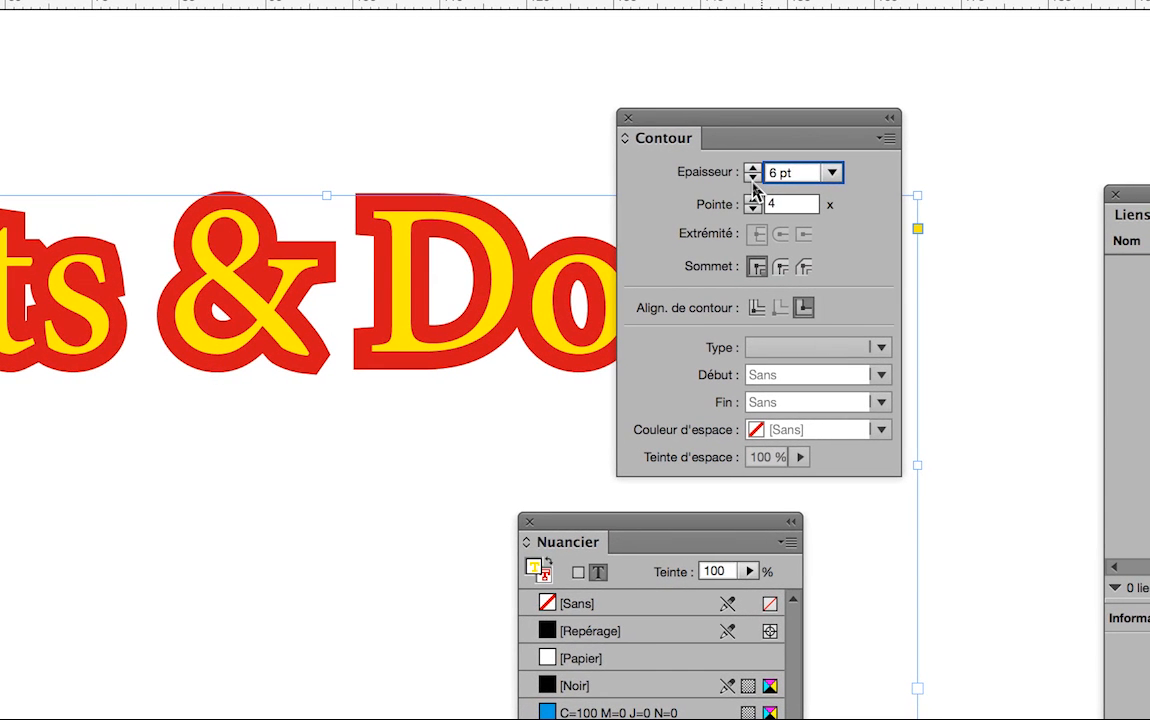
left_click(752, 179)
left_click(752, 179)
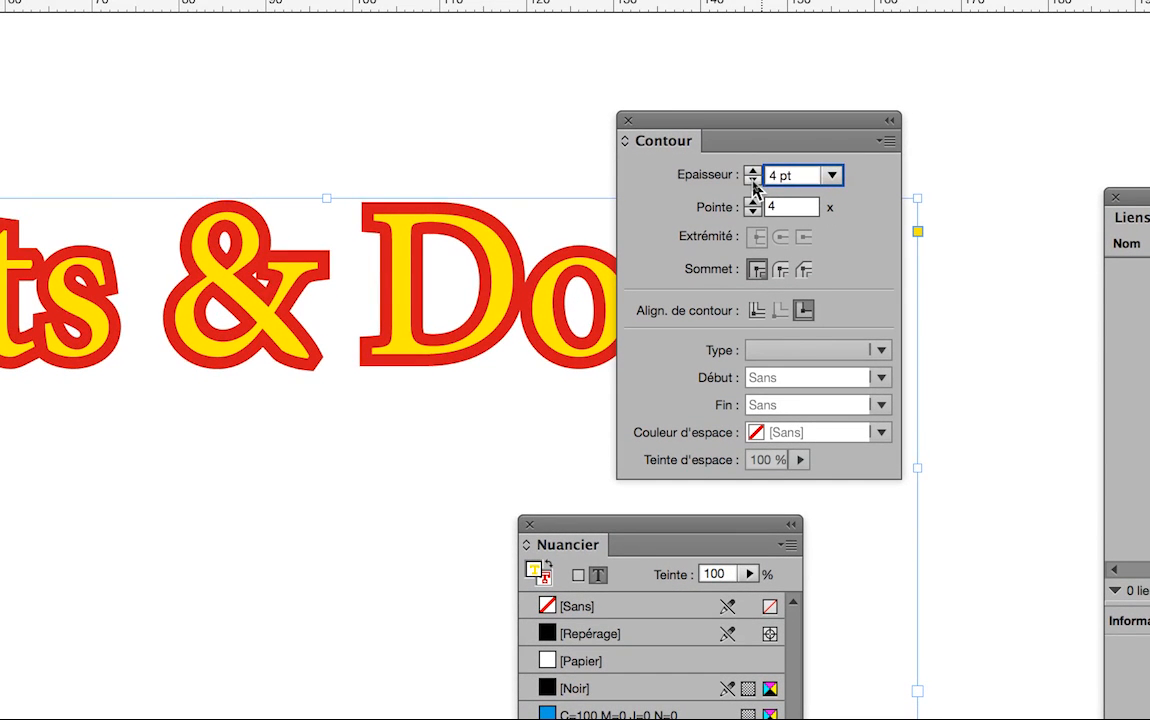
- Try stroke weights of 3 pt and 5 pt on the "Cats & Dogs" text and return it to 4 pt
left_click(752, 179)
left_click(752, 171)
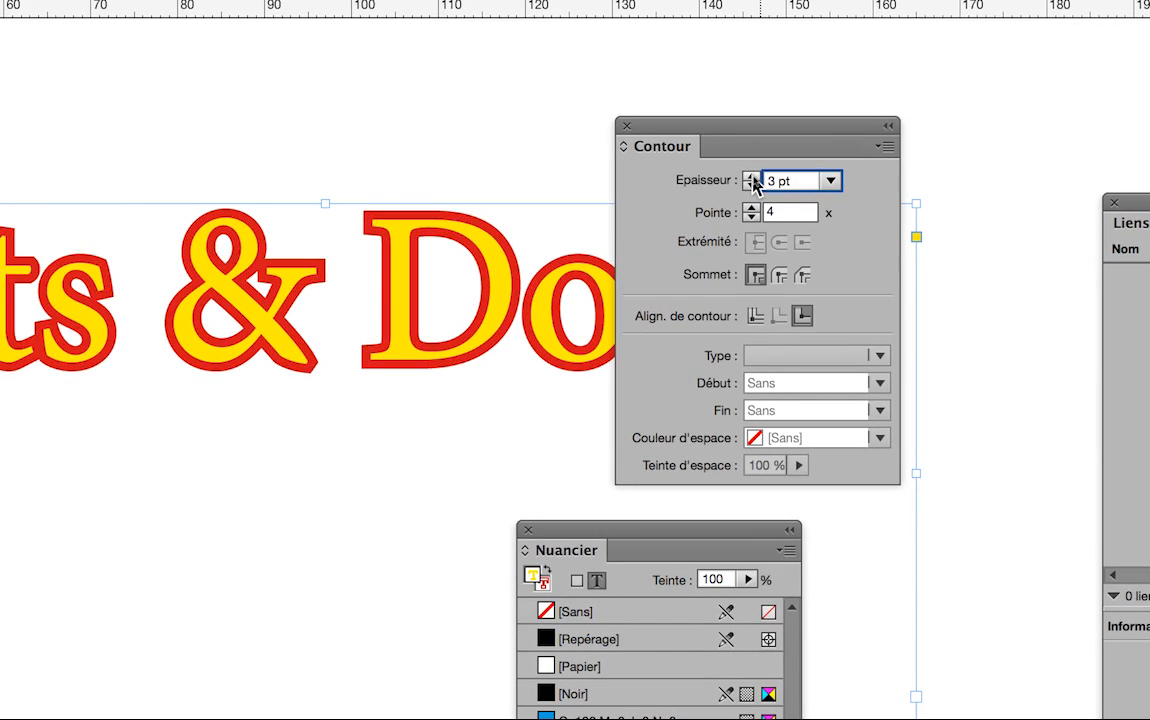
left_click(751, 177)
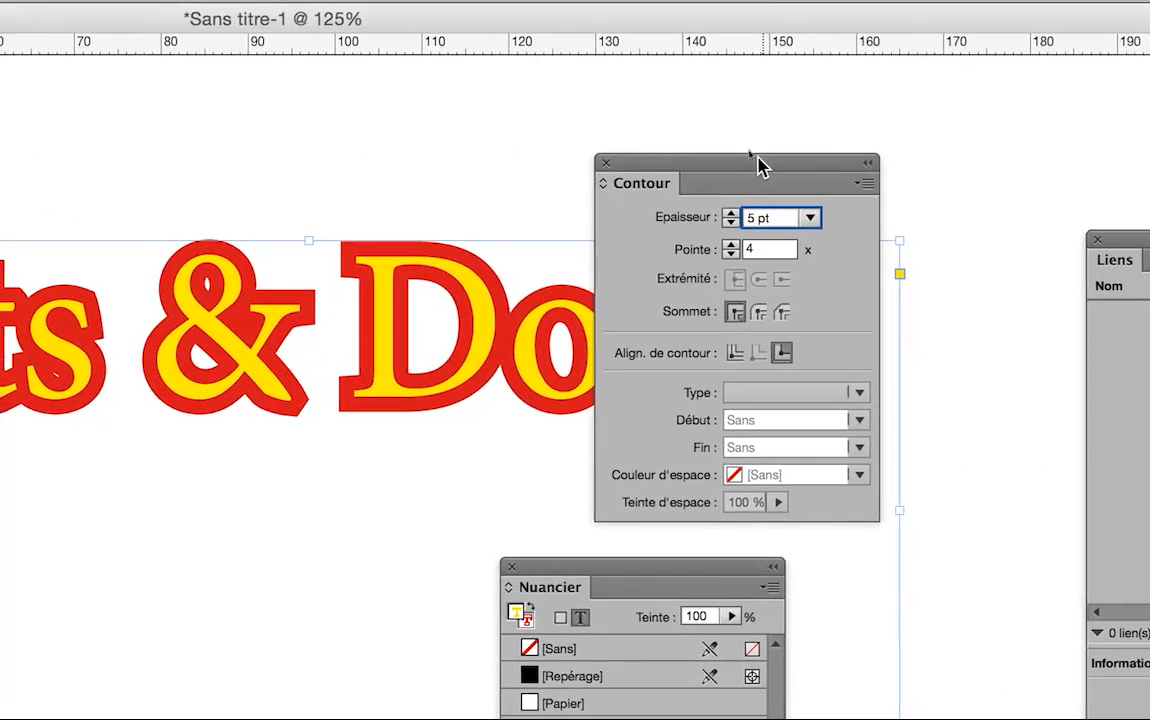
left_click_drag(970, 92, 503, 88)
left_click_drag(601, 166, 613, 158)
left_click(570, 224)
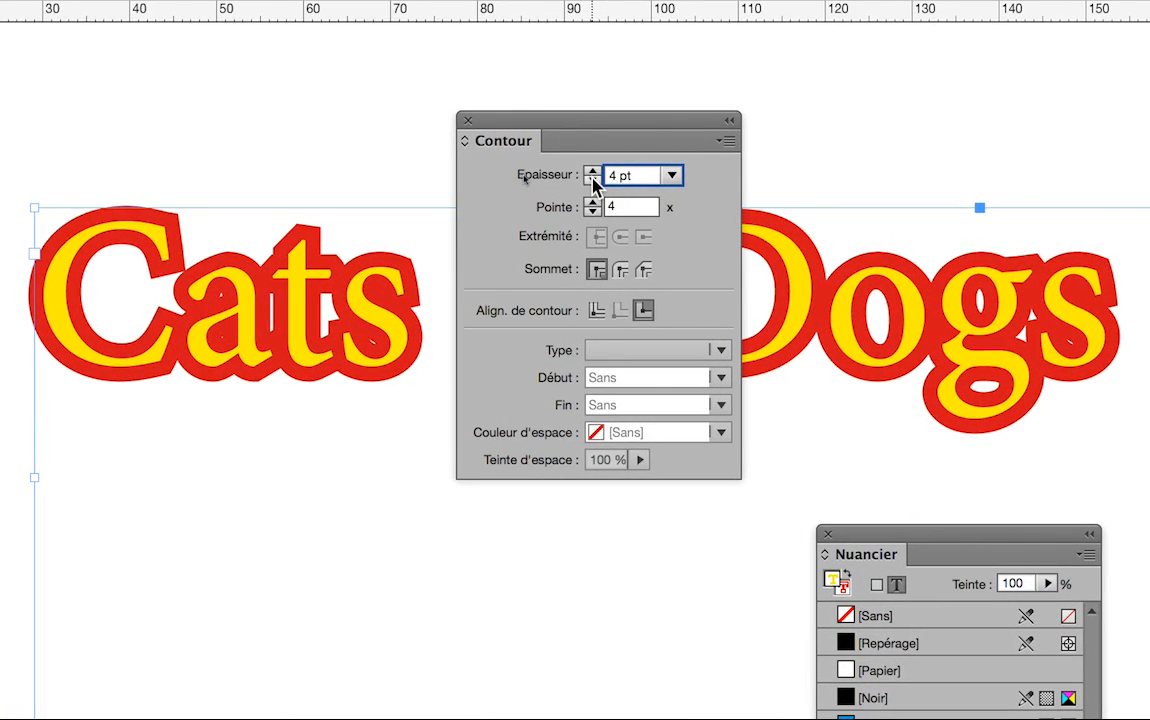
left_click(570, 224)
left_click(593, 180)
left_click(593, 172)
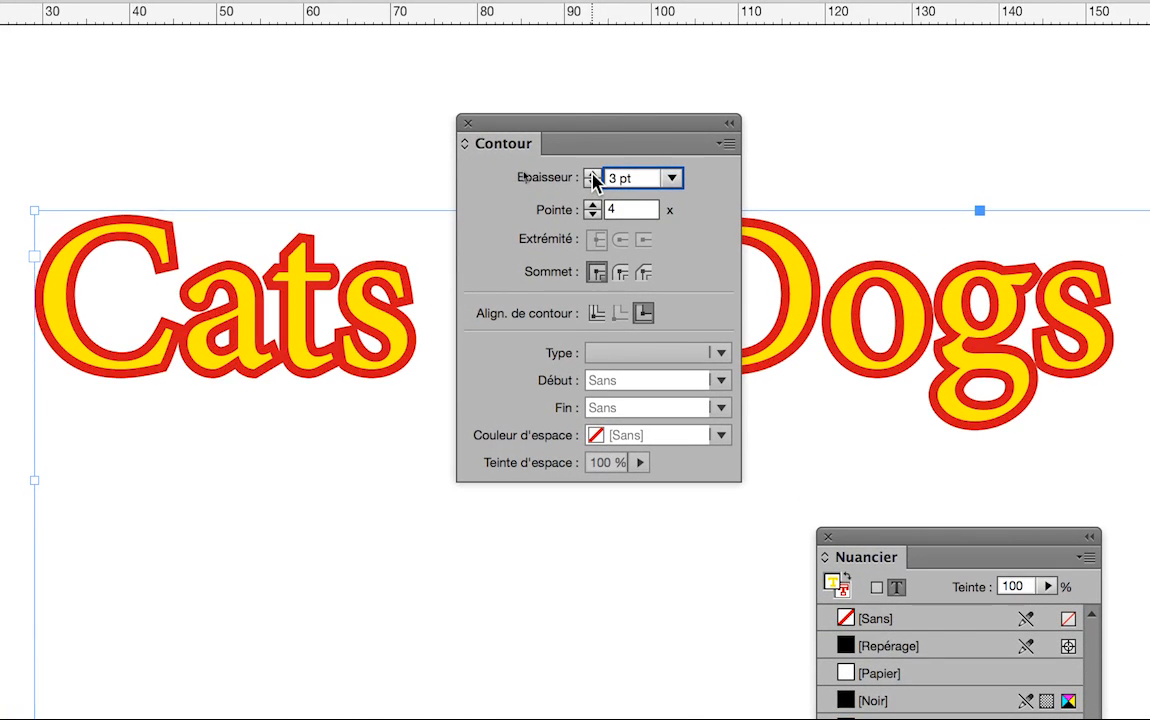
left_click(593, 172)
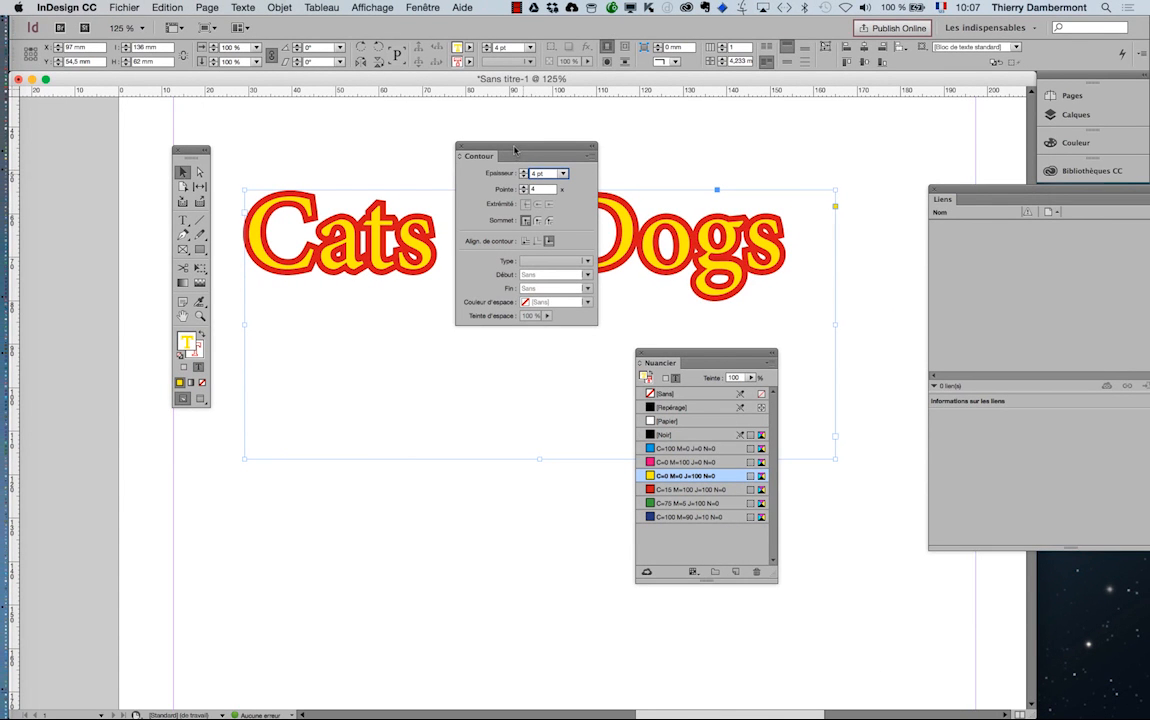
- Move the Contour window off the "Cats & Dogs" text so it floats at the edge of the text frame
left_click_drag(515, 150, 931, 139)
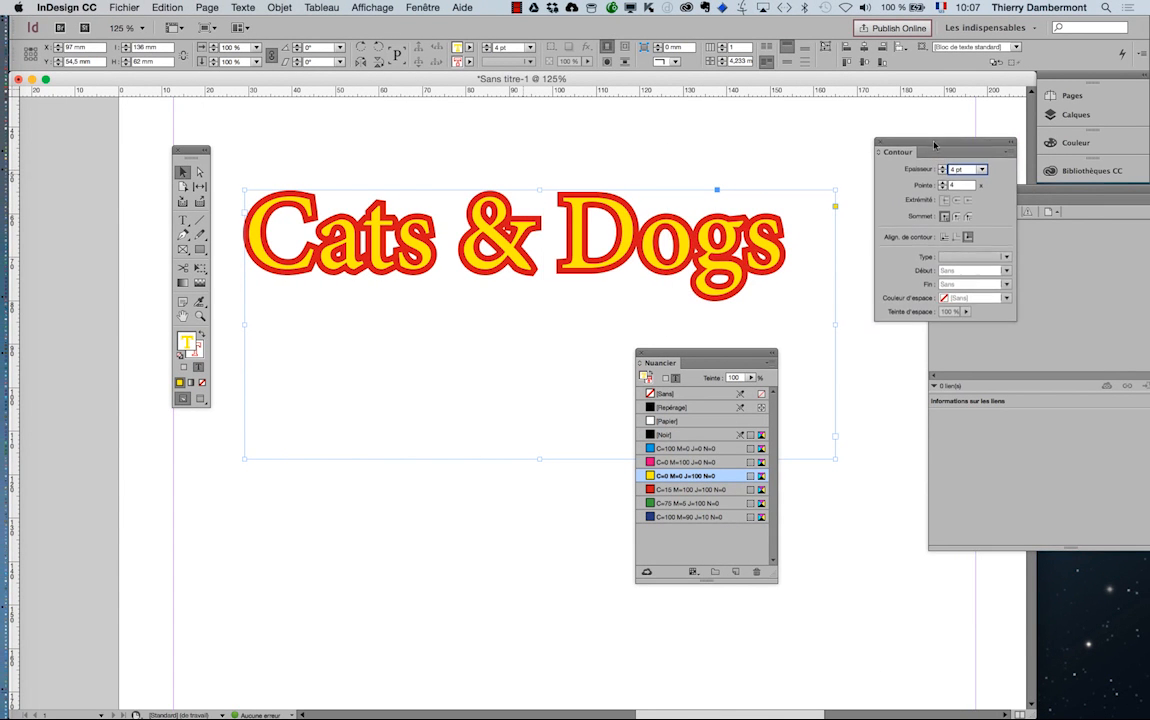
key("super+Tab")
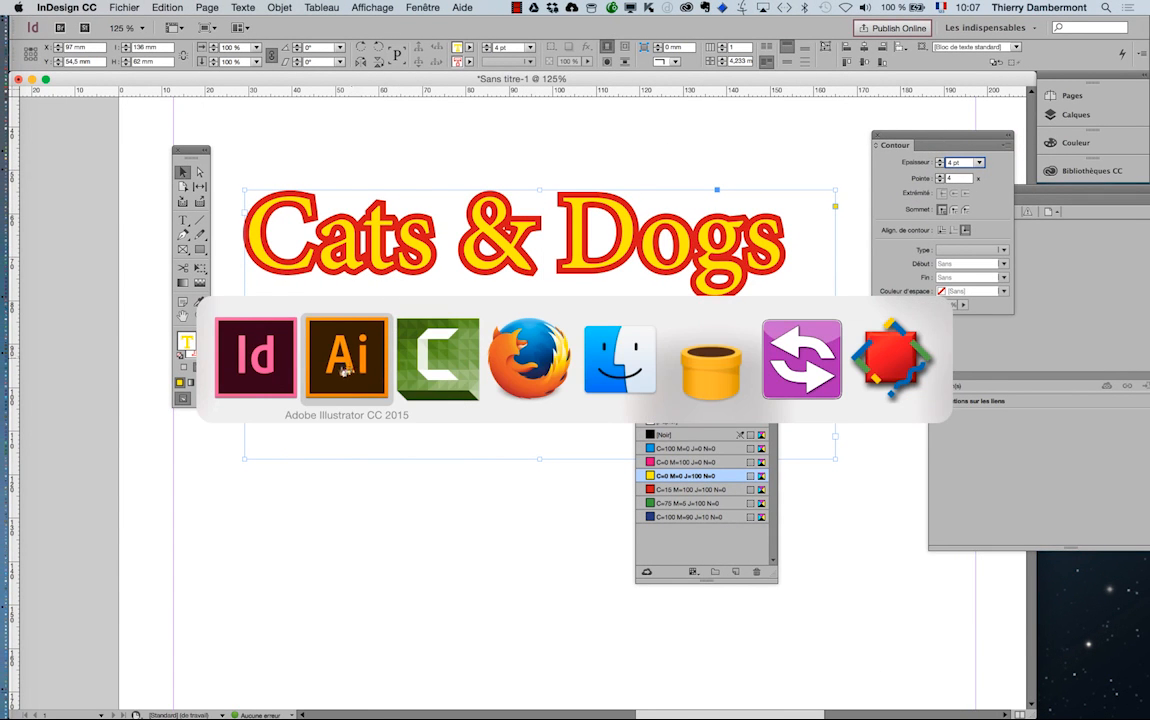
key("super+Tab")
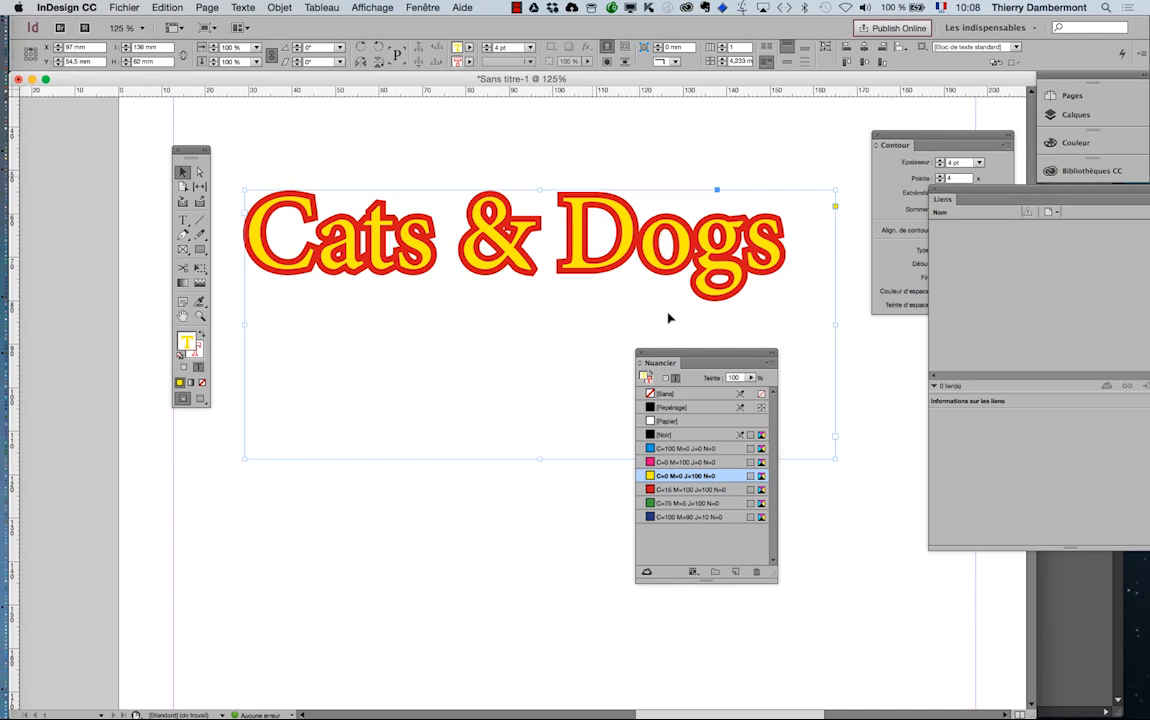
left_click_drag(898, 144, 845, 219)
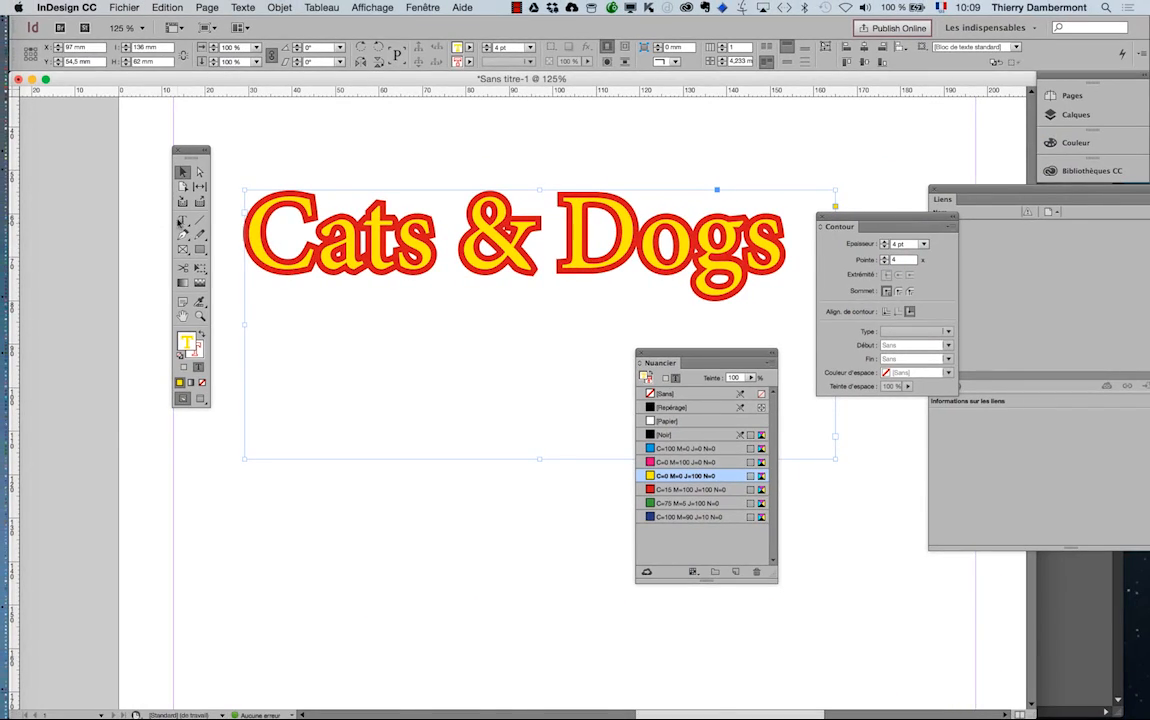
- Select all the characters of "Cats & Dogs" with the Type tool and place the Contour window just beside them
left_click(182, 220)
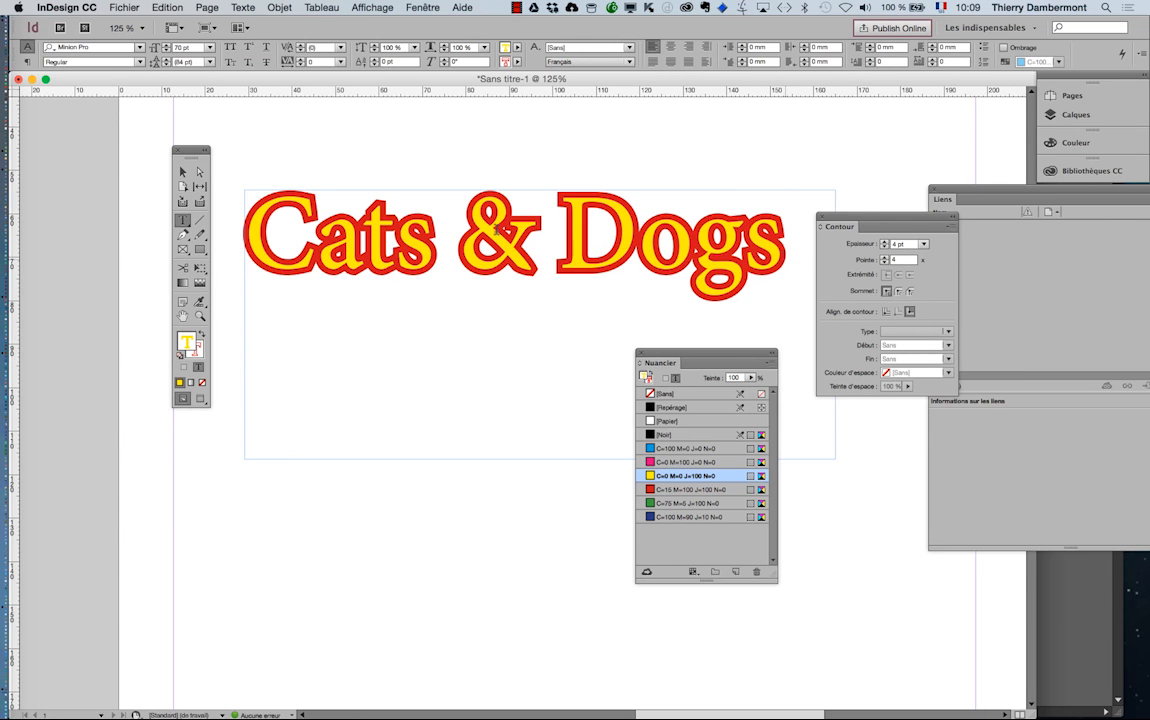
left_click_drag(502, 229, 288, 222)
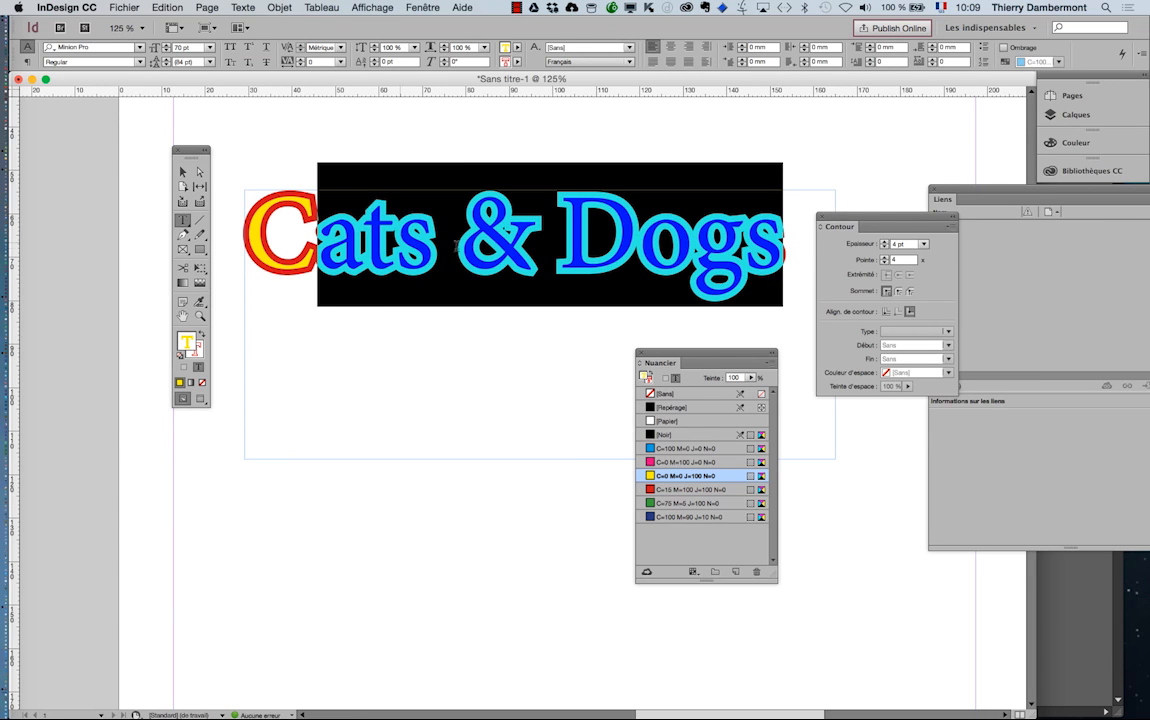
left_click(558, 249)
left_click_drag(789, 258, 196, 225)
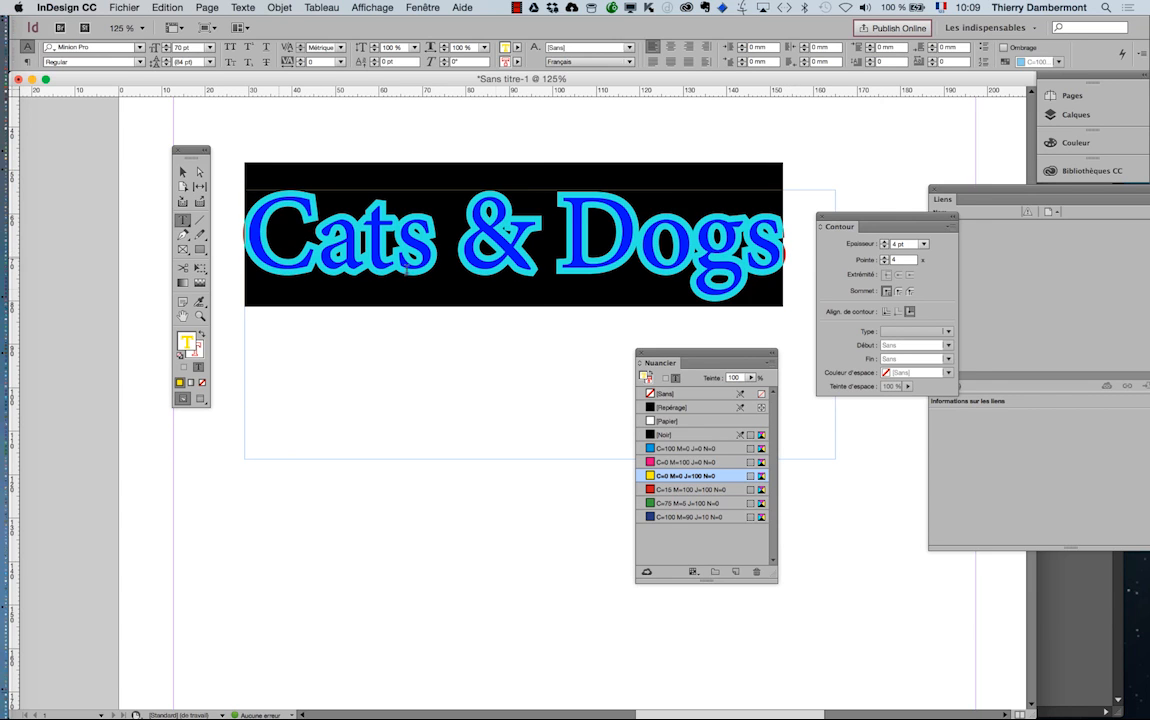
left_click_drag(853, 221, 833, 155)
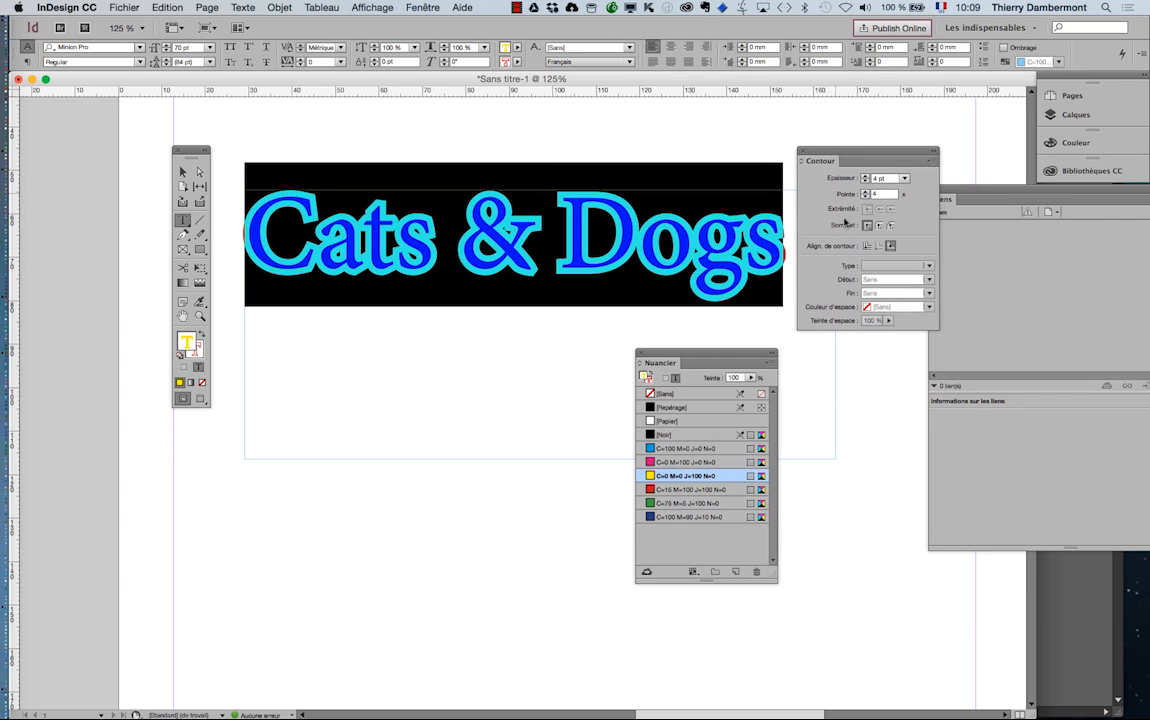
- Compare centred and outside stroke alignment on the selected text, finishing with the stroke aligned to the outside
left_click(866, 247)
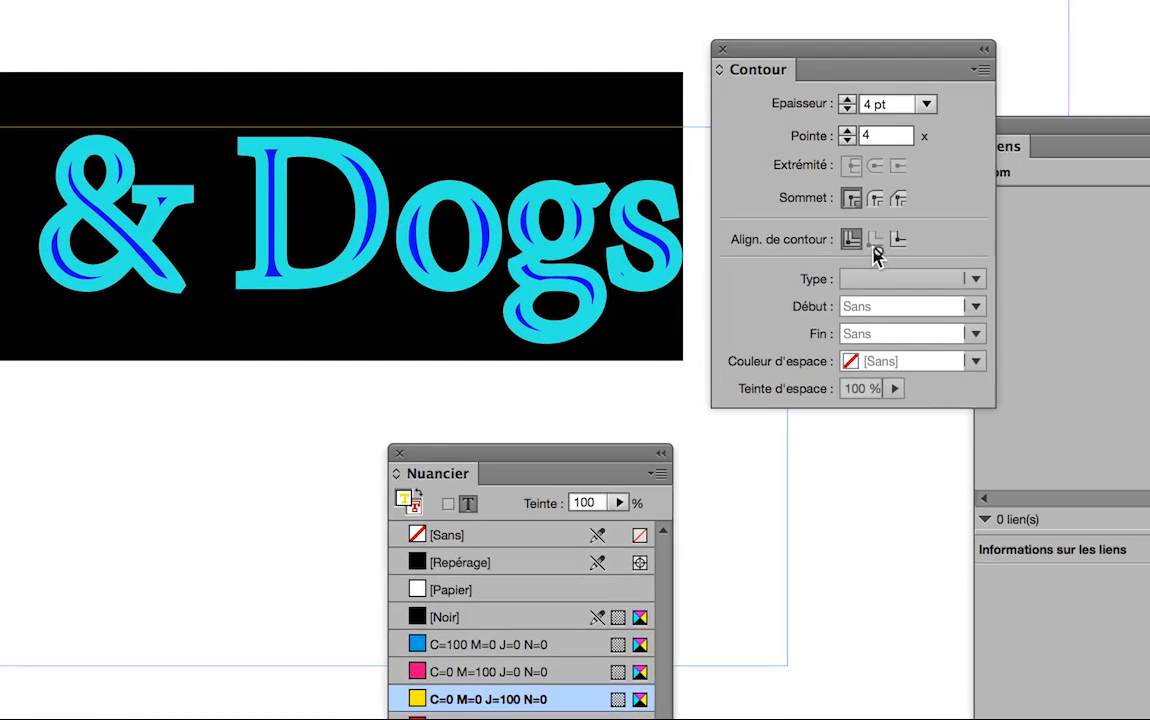
left_click(900, 241)
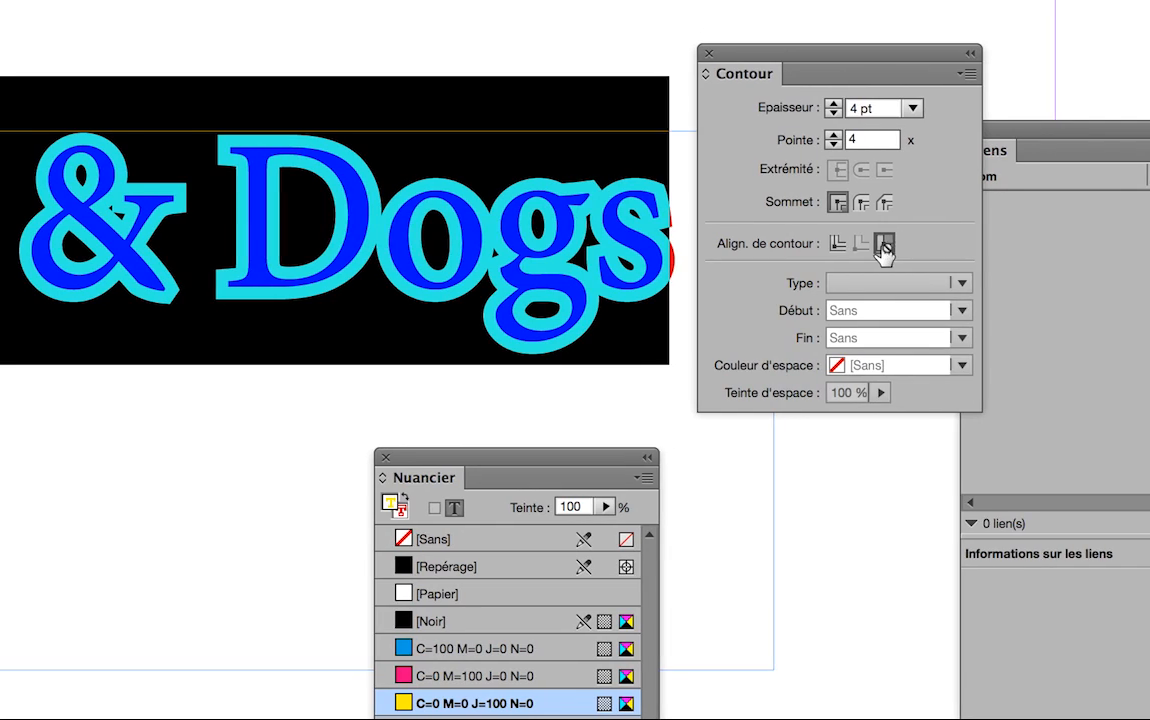
left_click(865, 247)
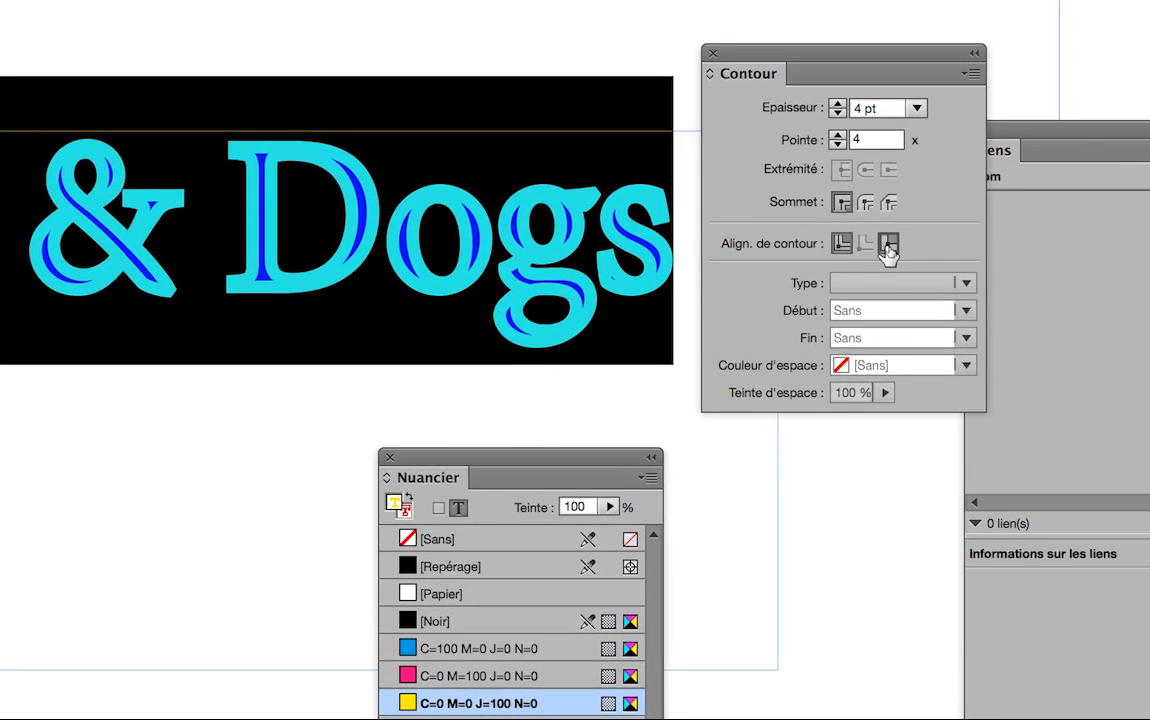
left_click(887, 247)
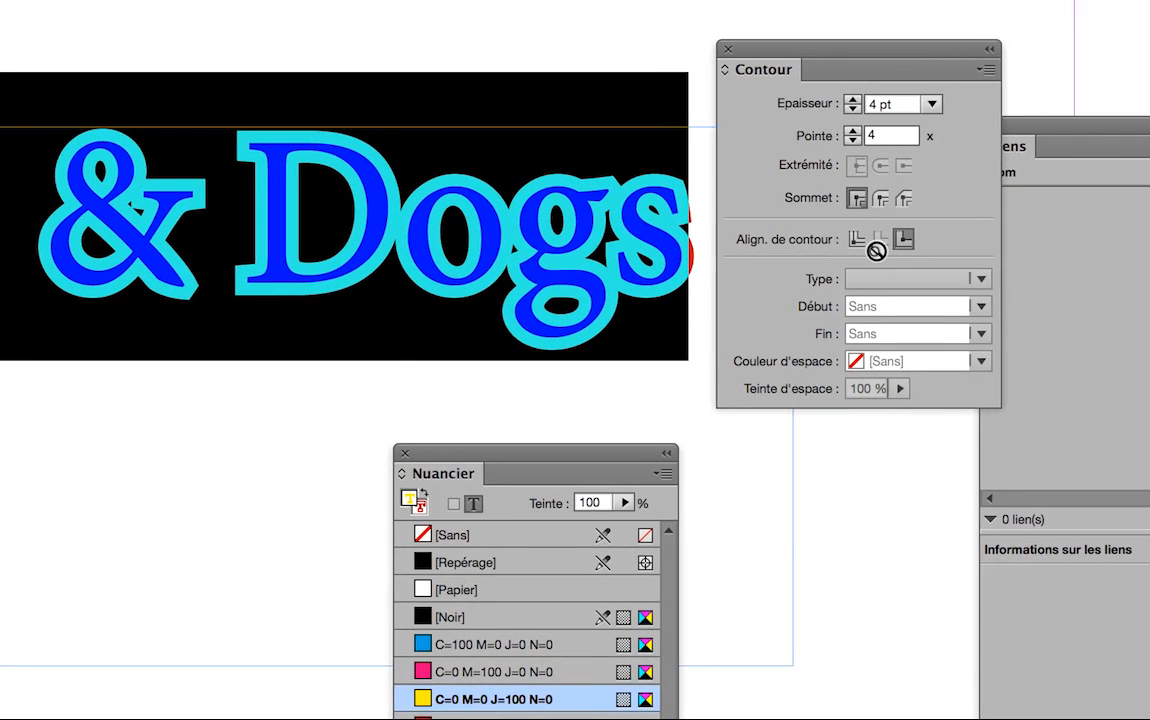
left_click(857, 239)
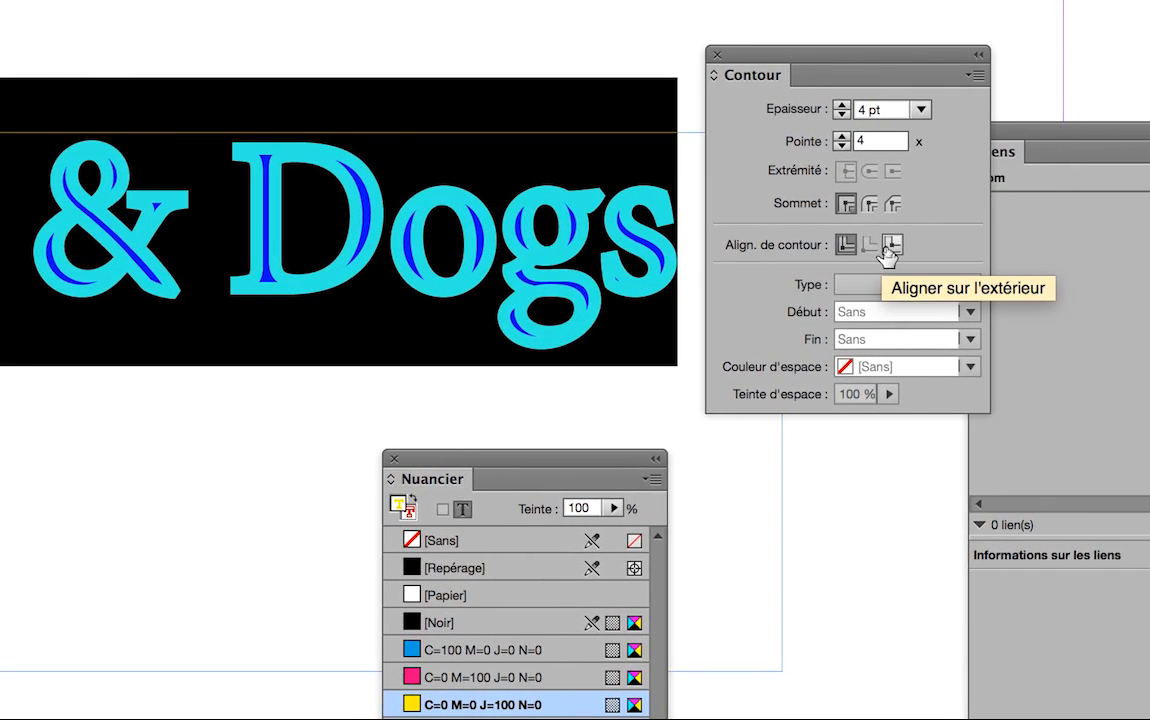
left_click(887, 247)
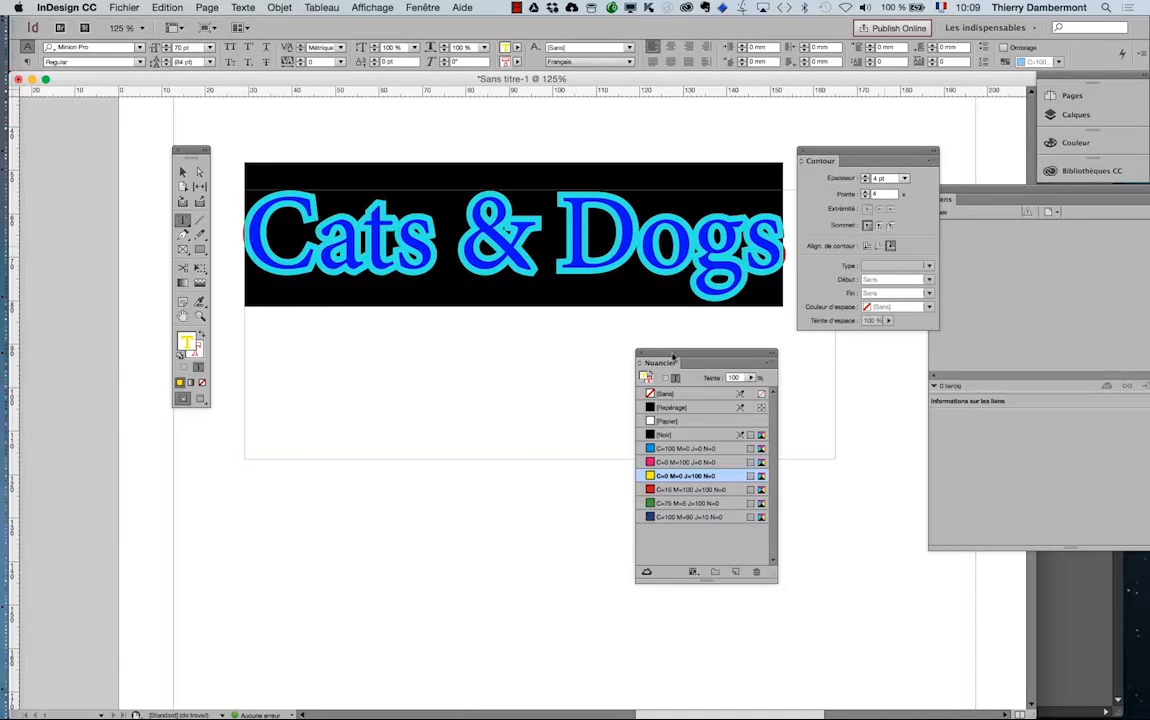
- Switch to Firefox, restore the "indesign stroke inside character" search window and open the indesignsecrets.com article on changing the default stroke
key("super+Tab")
key("super+Tab")
left_click(415, 7)
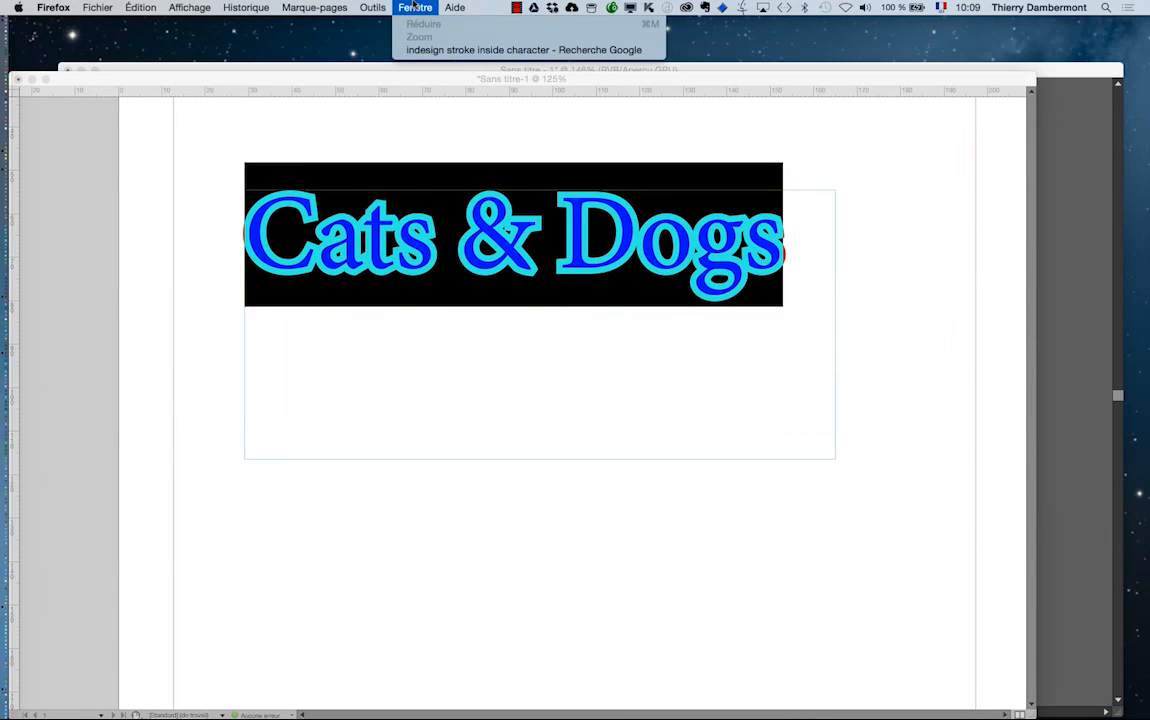
left_click(430, 49)
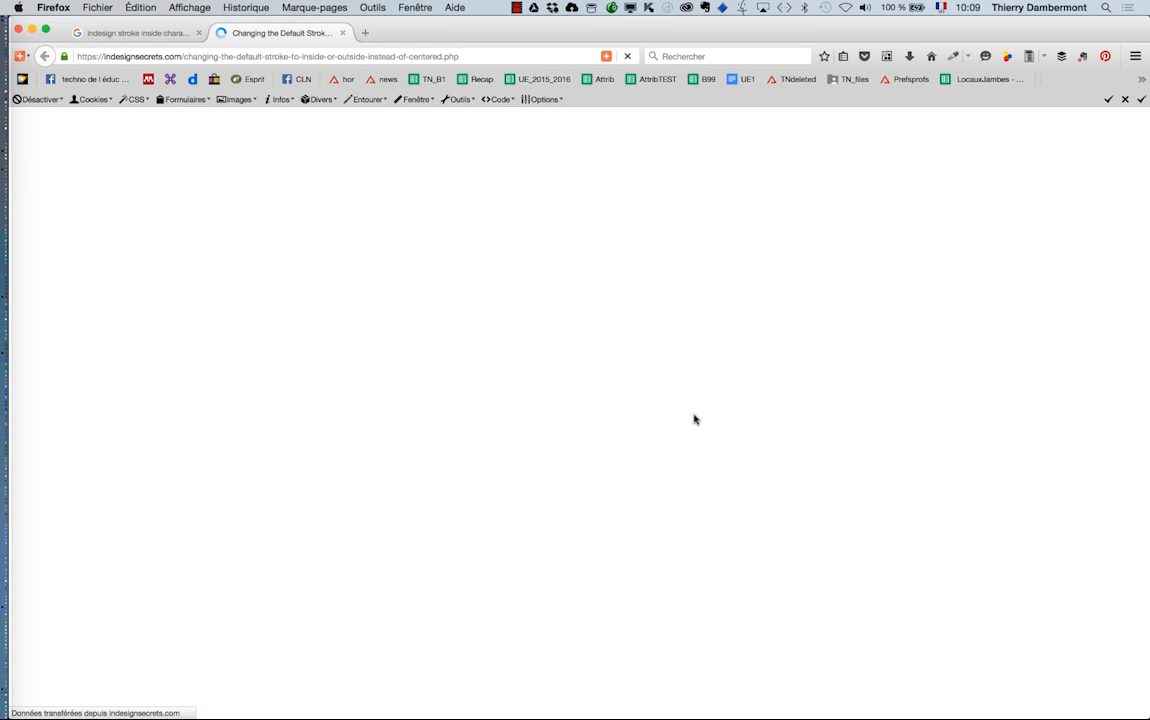
- Read through the article on changing InDesign's default stroke to inside or outside for advice on stroke alignment
scroll(621, 372, "down", 2)
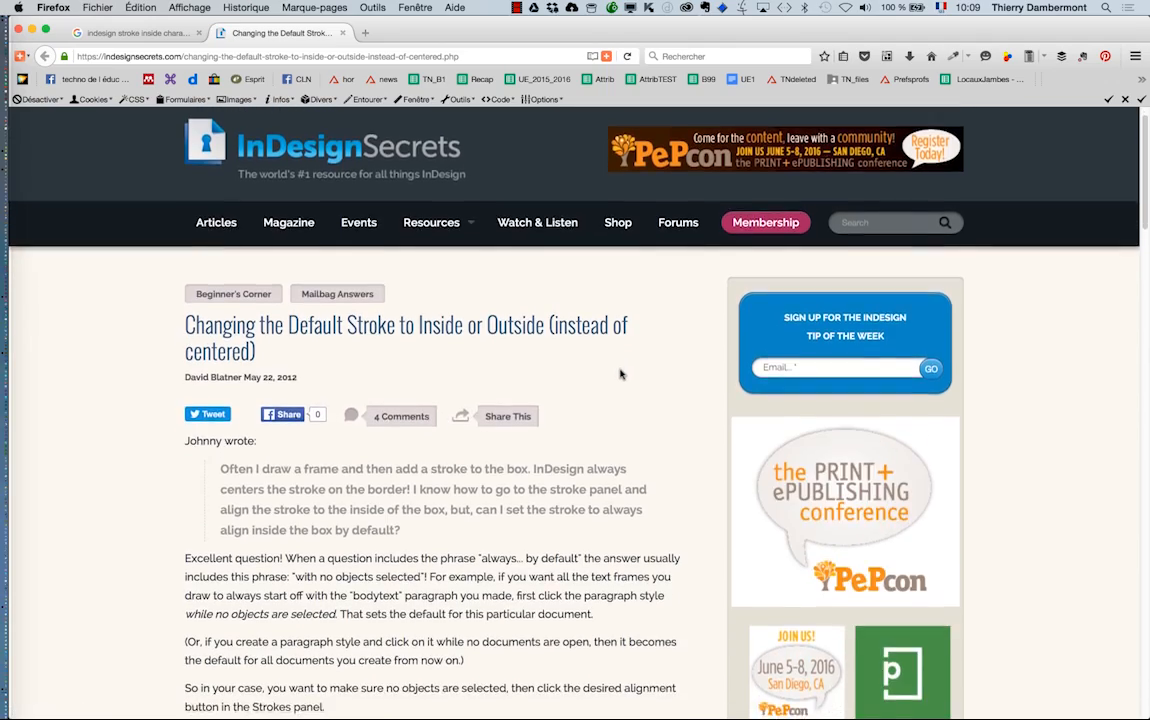
scroll(620, 374, "down", 3)
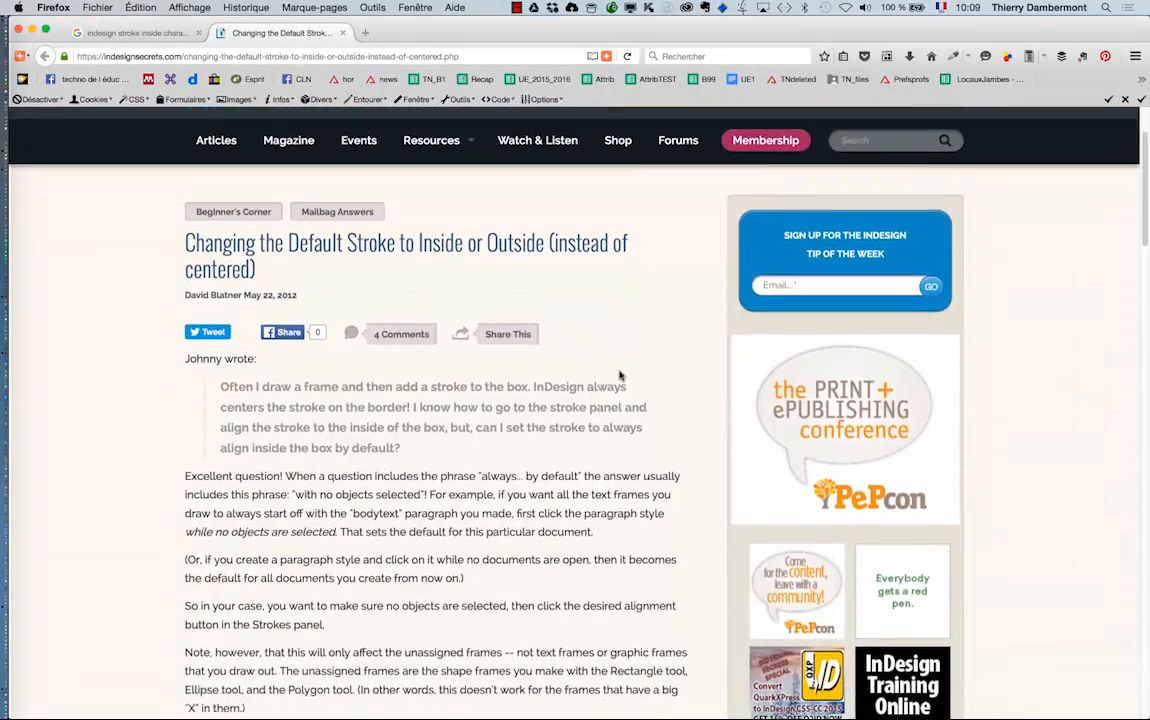
scroll(620, 374, "down", 10)
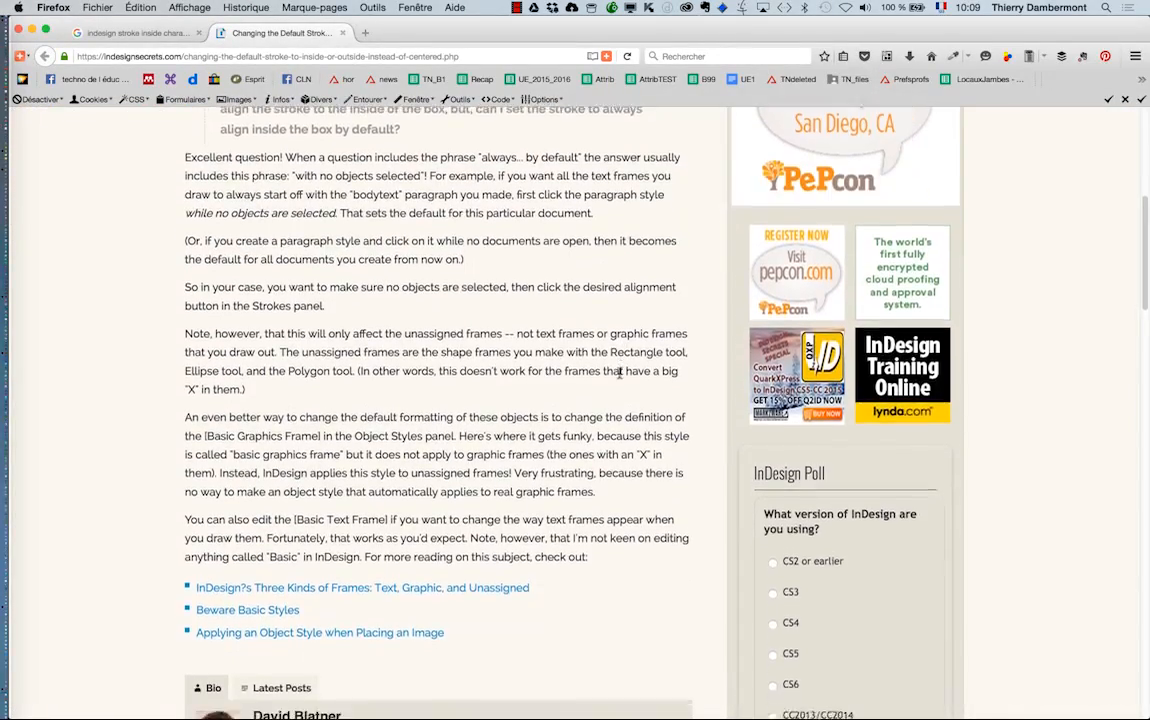
scroll(620, 373, "down", 3)
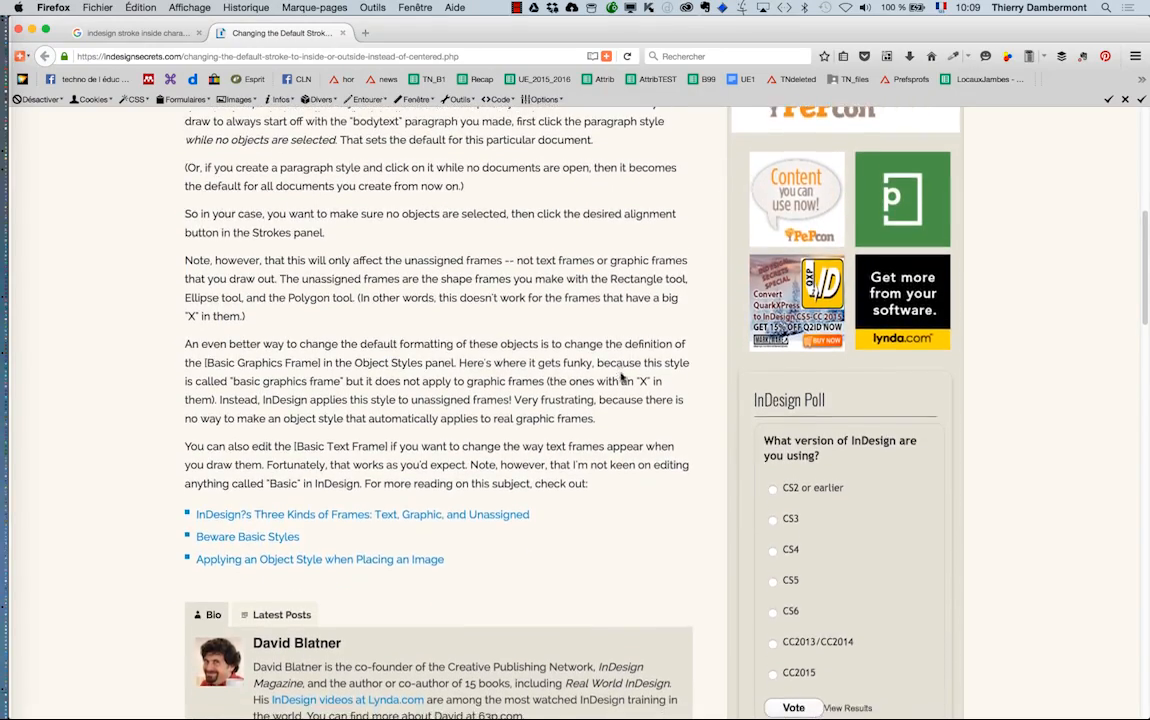
scroll(620, 377, "down", 3)
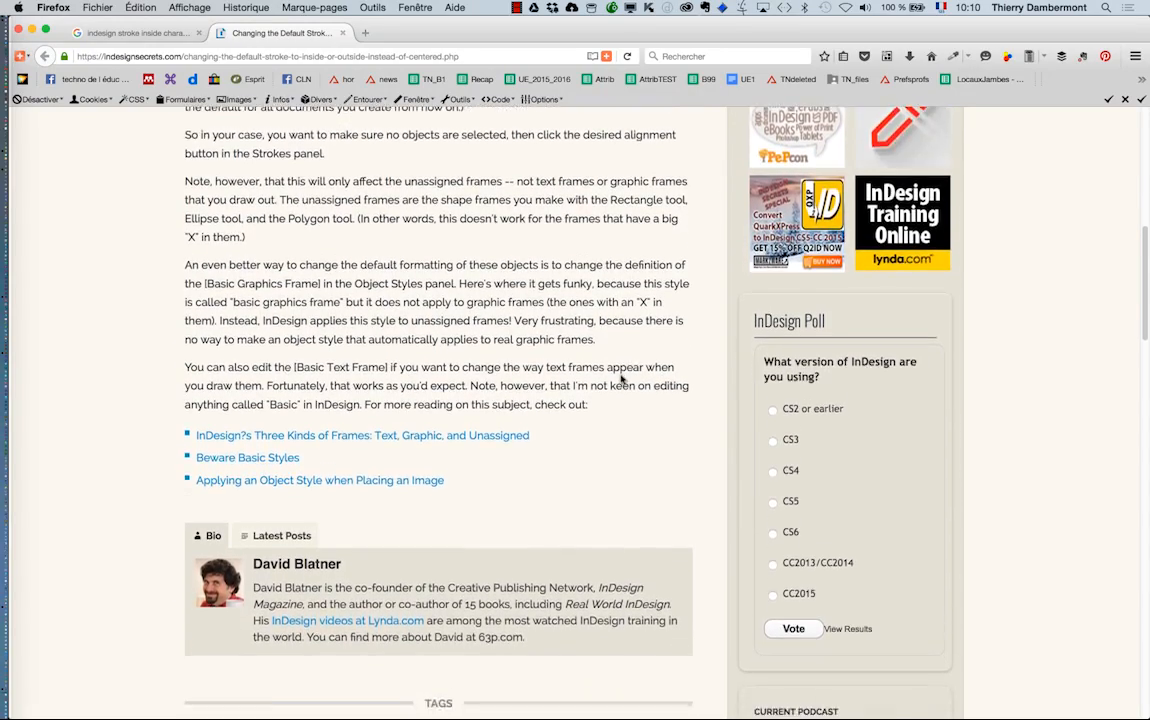
scroll(620, 377, "down", 3)
scroll(620, 377, "up", 15)
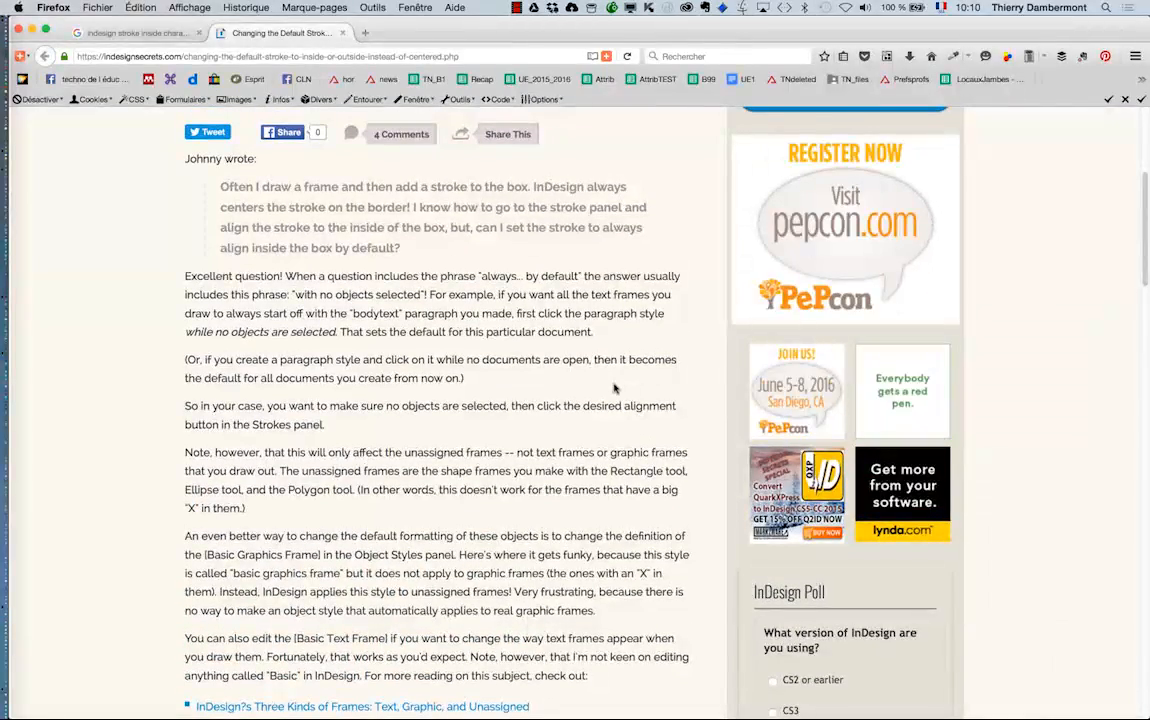
scroll(478, 515, "down", 1)
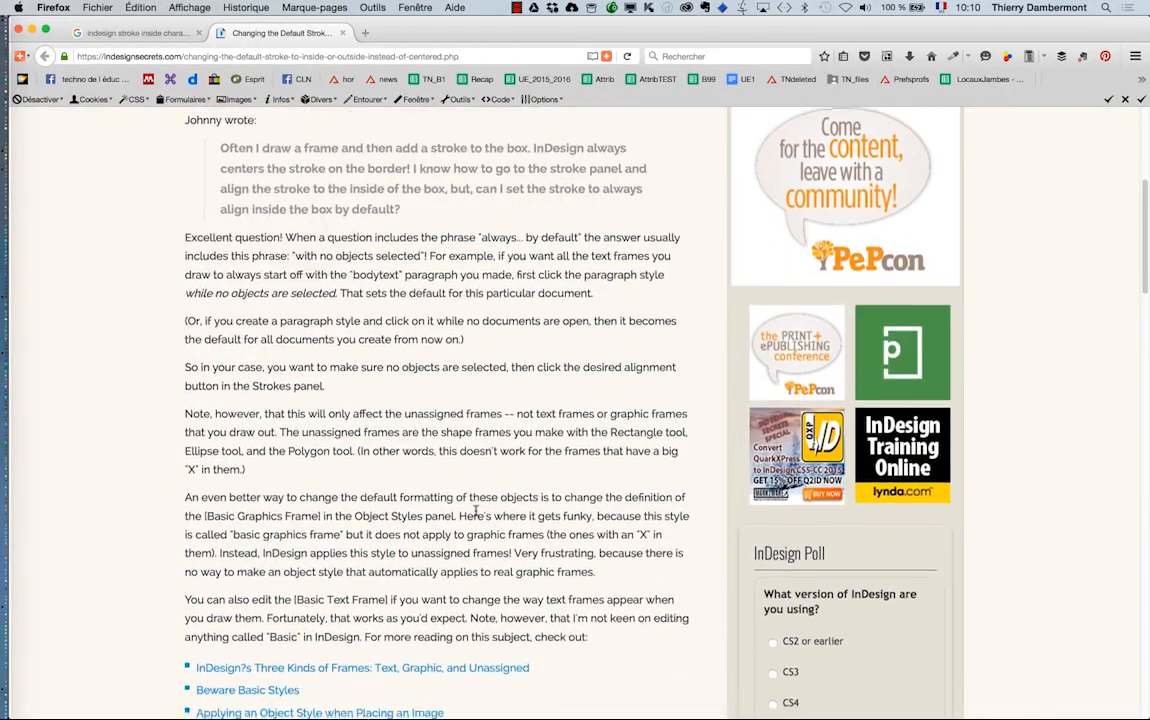
scroll(478, 515, "up", 10)
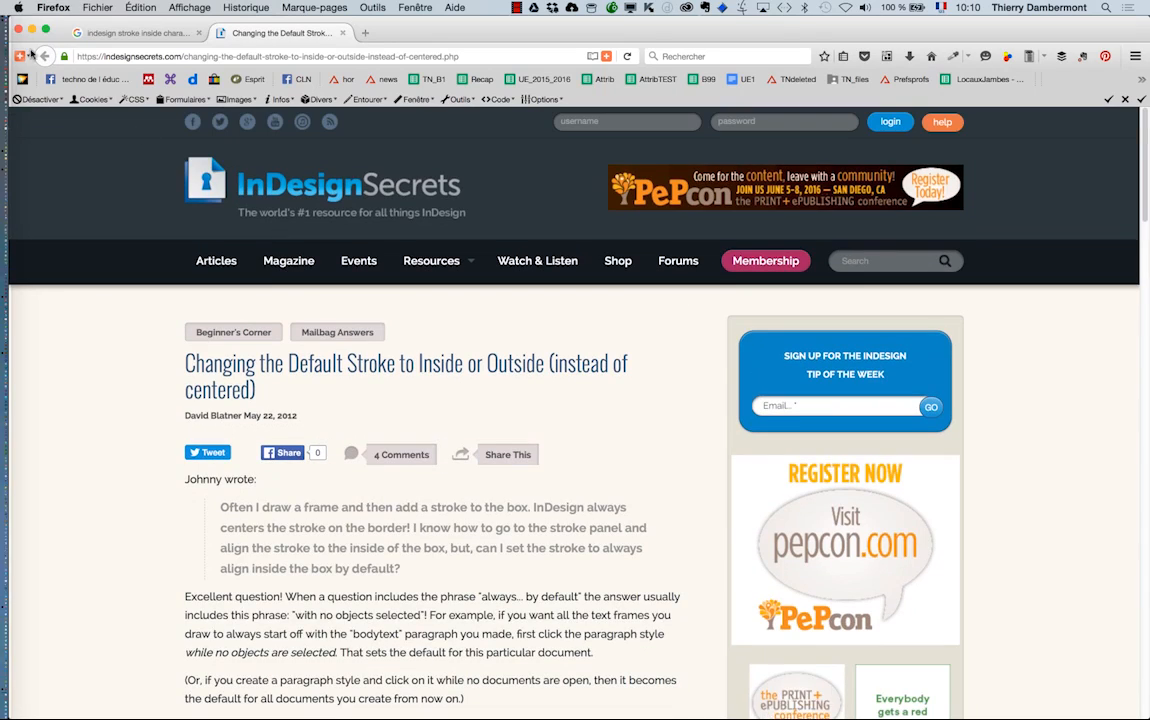
- Skim the Google results for "indesign stroke inside character" and minimise the browser window
left_click(95, 32)
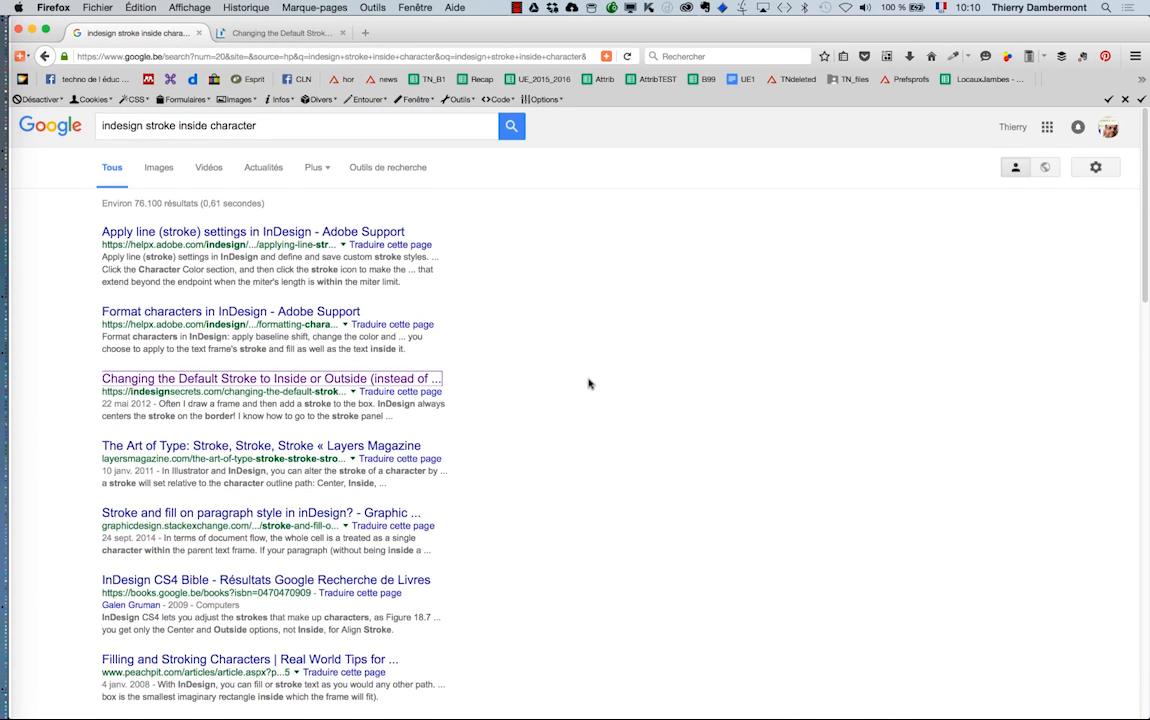
scroll(586, 380, "down", 2)
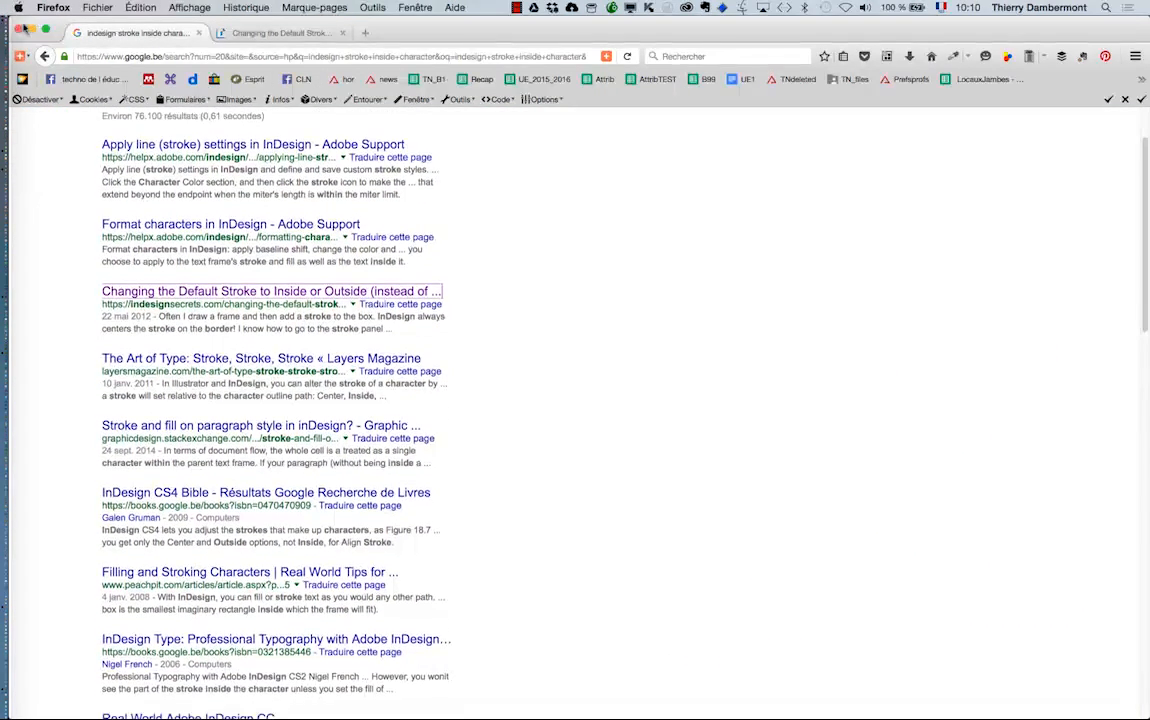
left_click(32, 30)
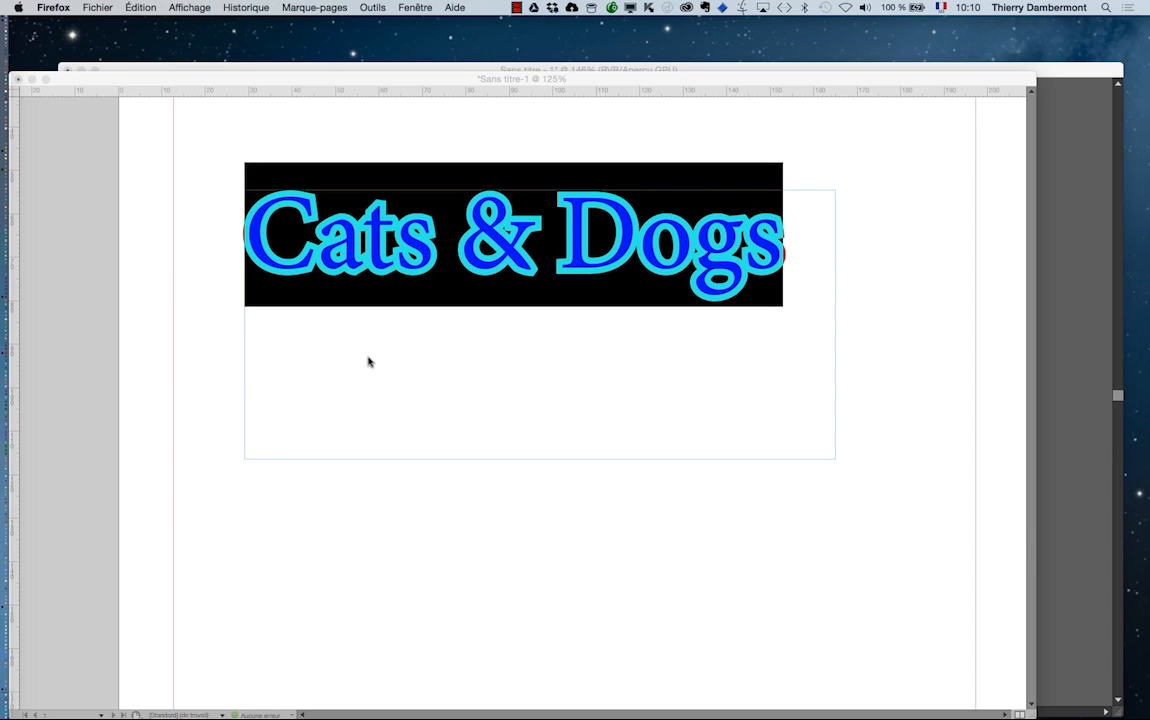
- Return to InDesign, deselect the "Cats & Dogs" text and minimise its document window to uncover the Illustrator document
left_click(128, 115)
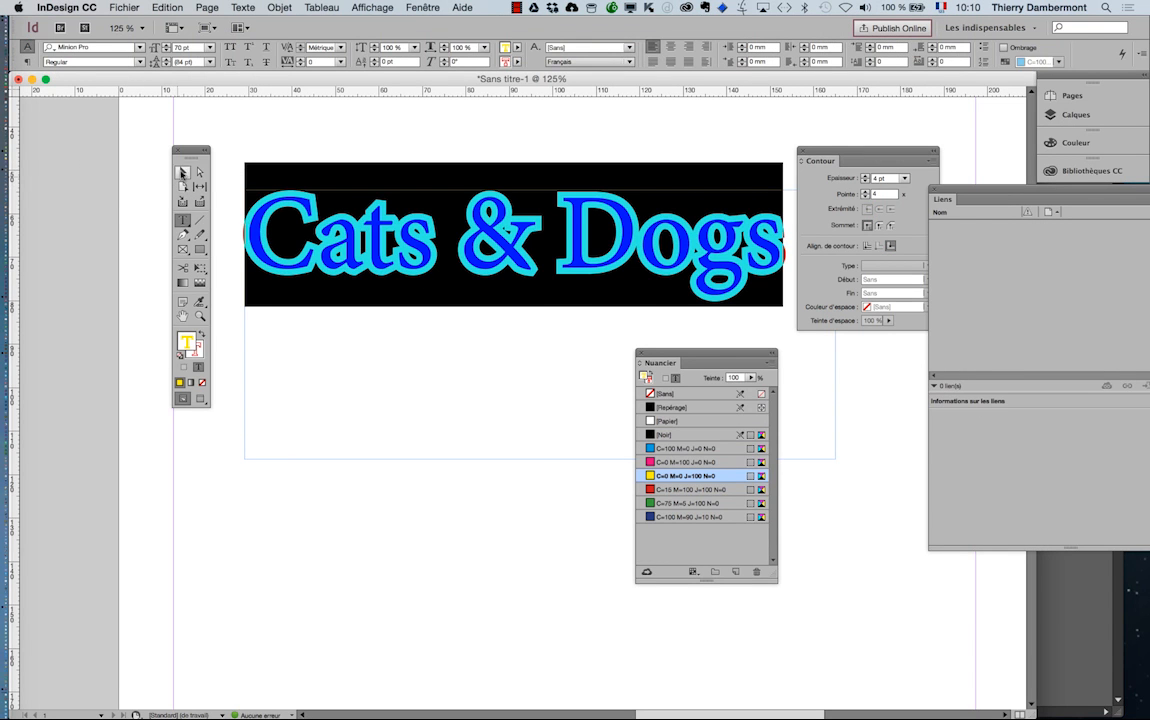
left_click(182, 172)
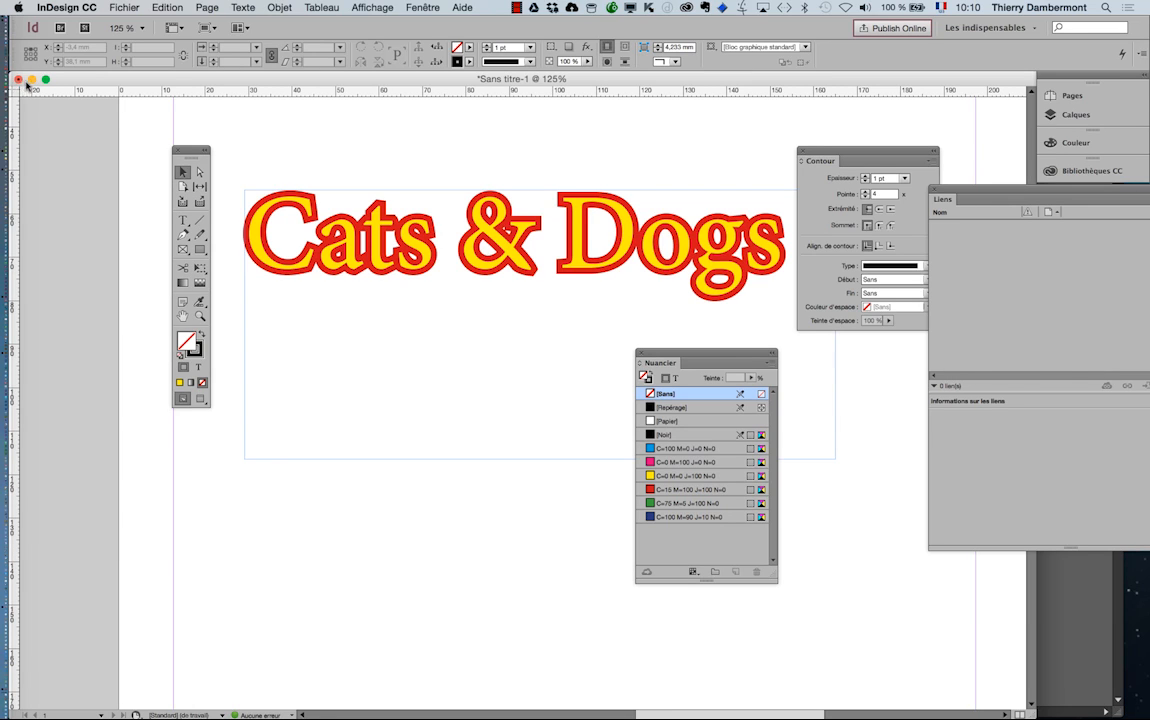
left_click(32, 81)
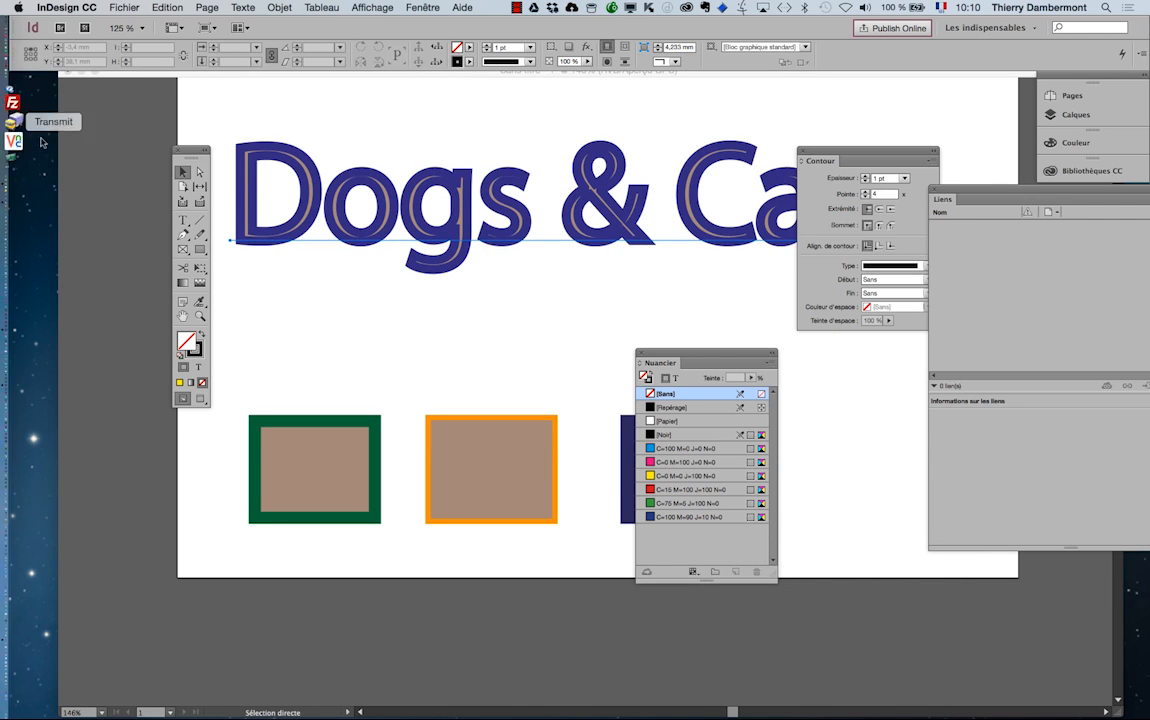
- Switch to Illustrator, move the tools aside, and show the Appearance (Aspect) attributes in an enlarged floating panel below the "Dogs & Cats" text
left_click_drag(210, 158, 122, 135)
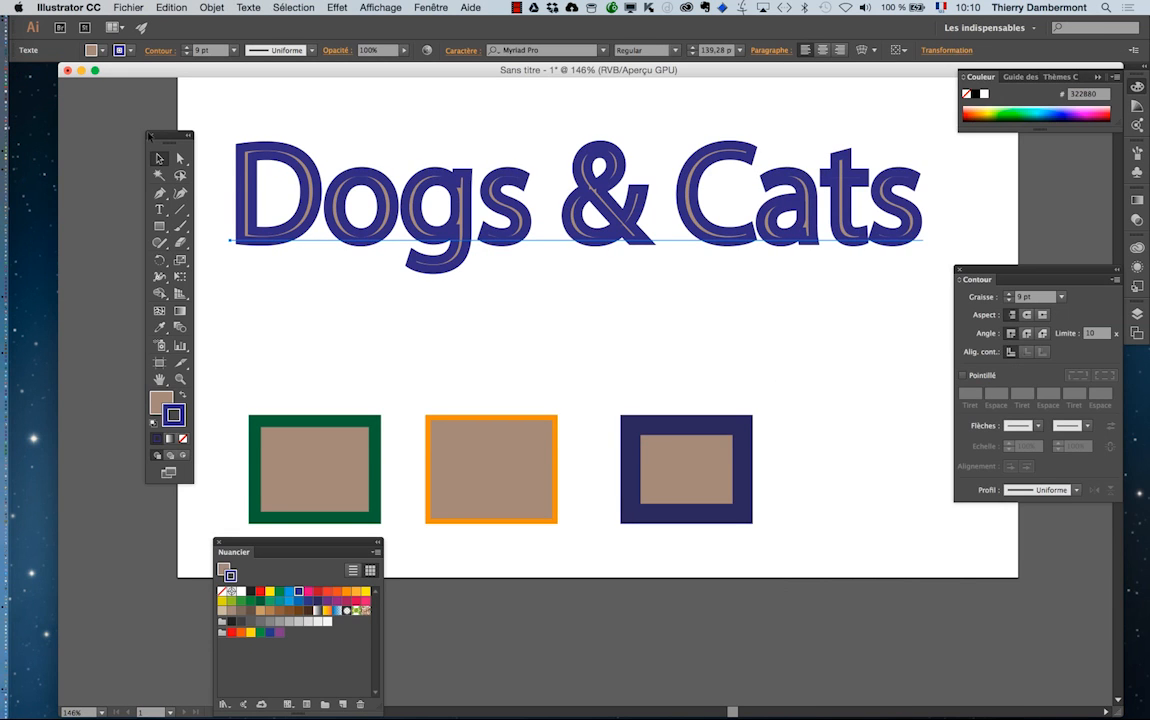
left_click_drag(177, 137, 118, 104)
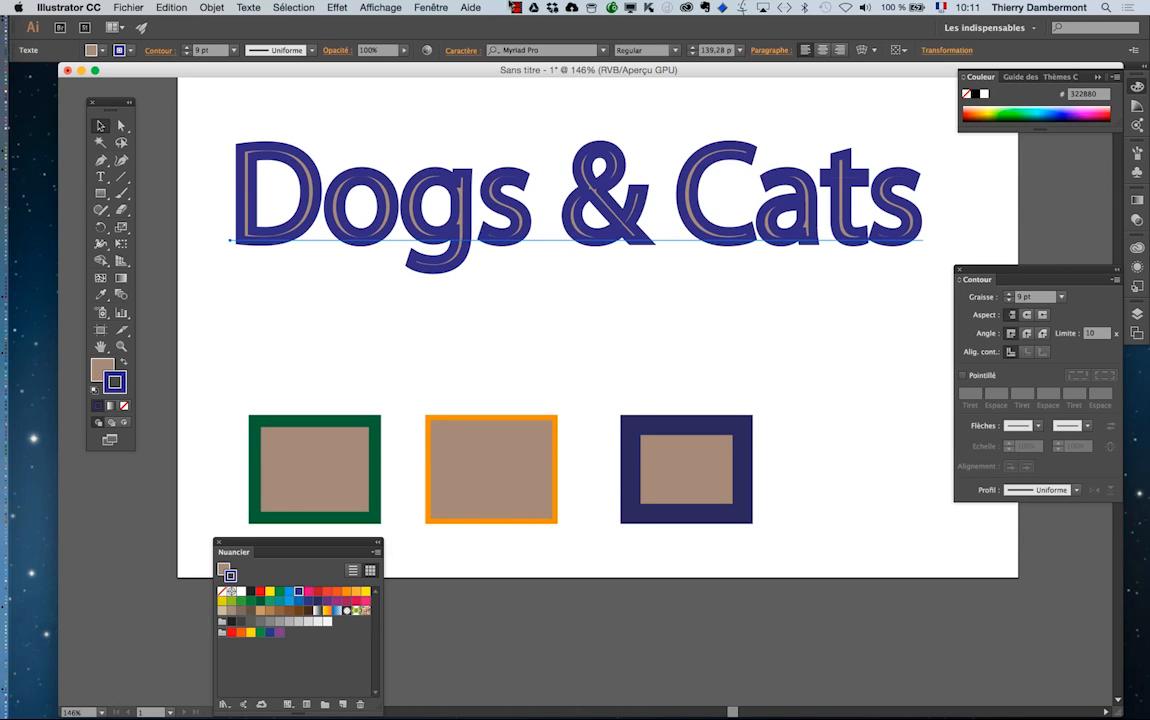
left_click(432, 7)
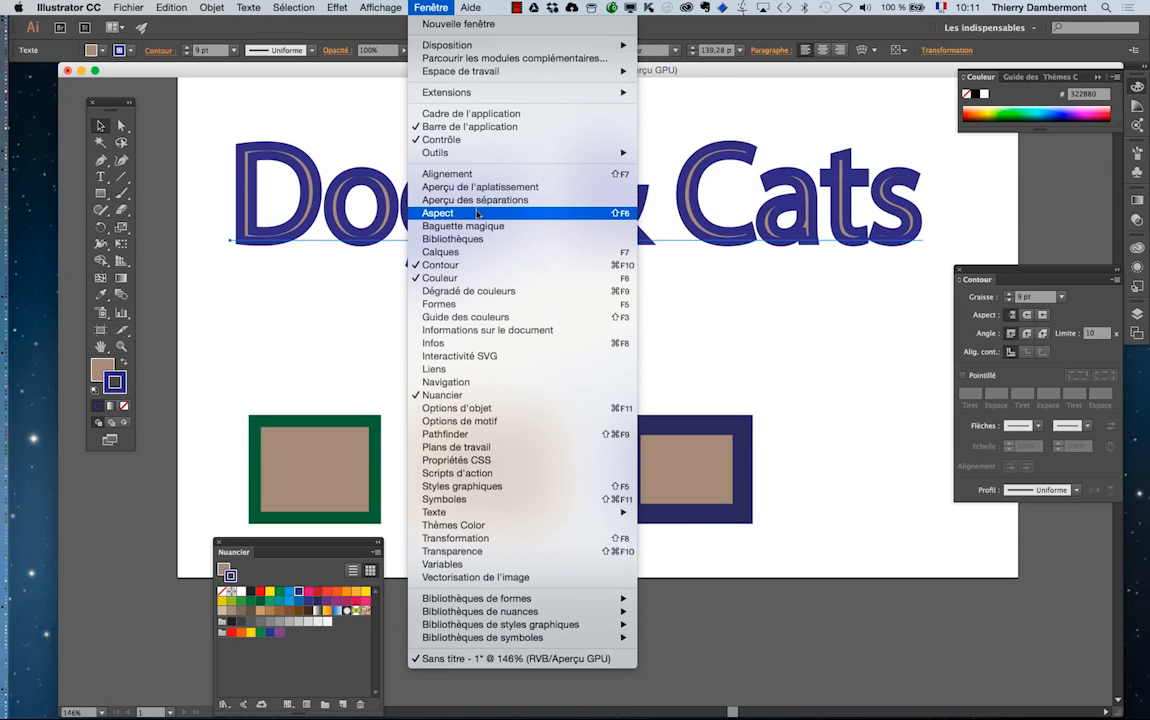
left_click(478, 213)
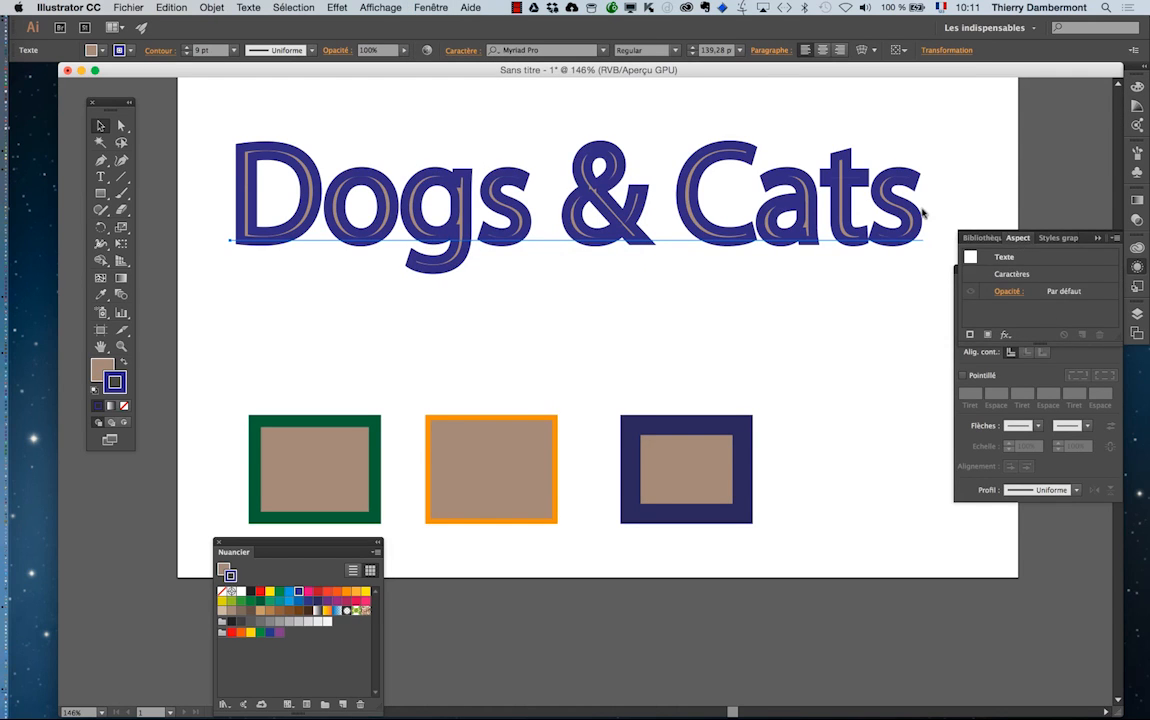
left_click_drag(1018, 237, 710, 155)
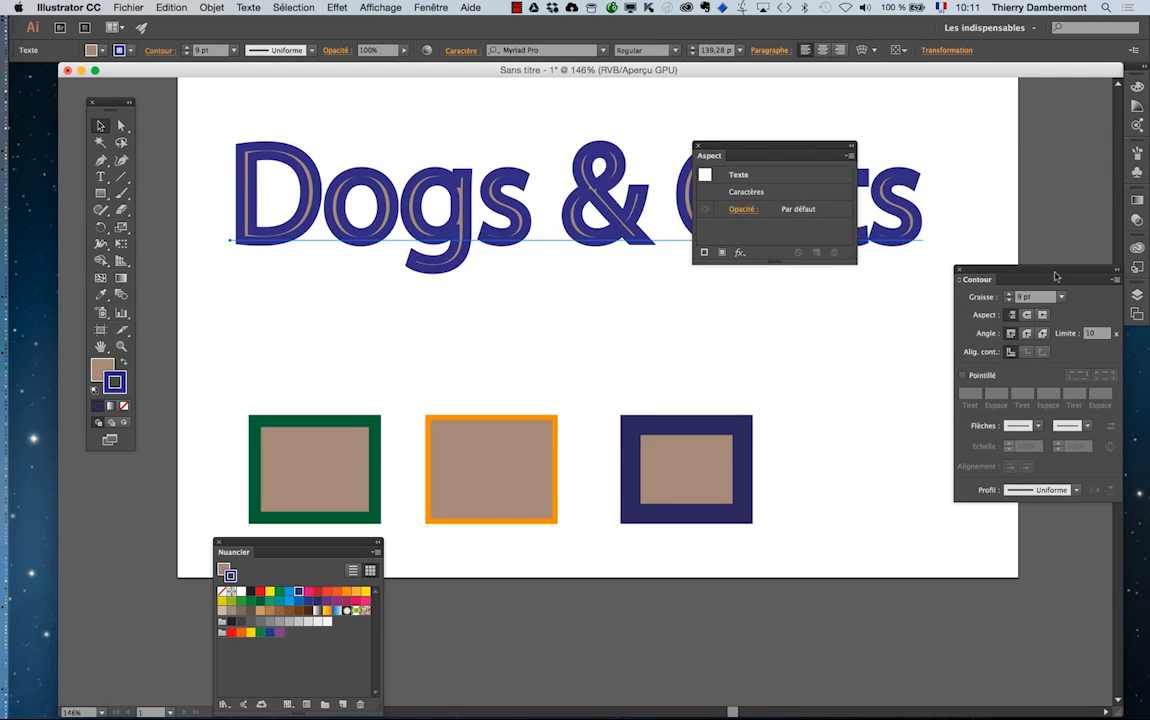
left_click_drag(864, 293, 875, 378)
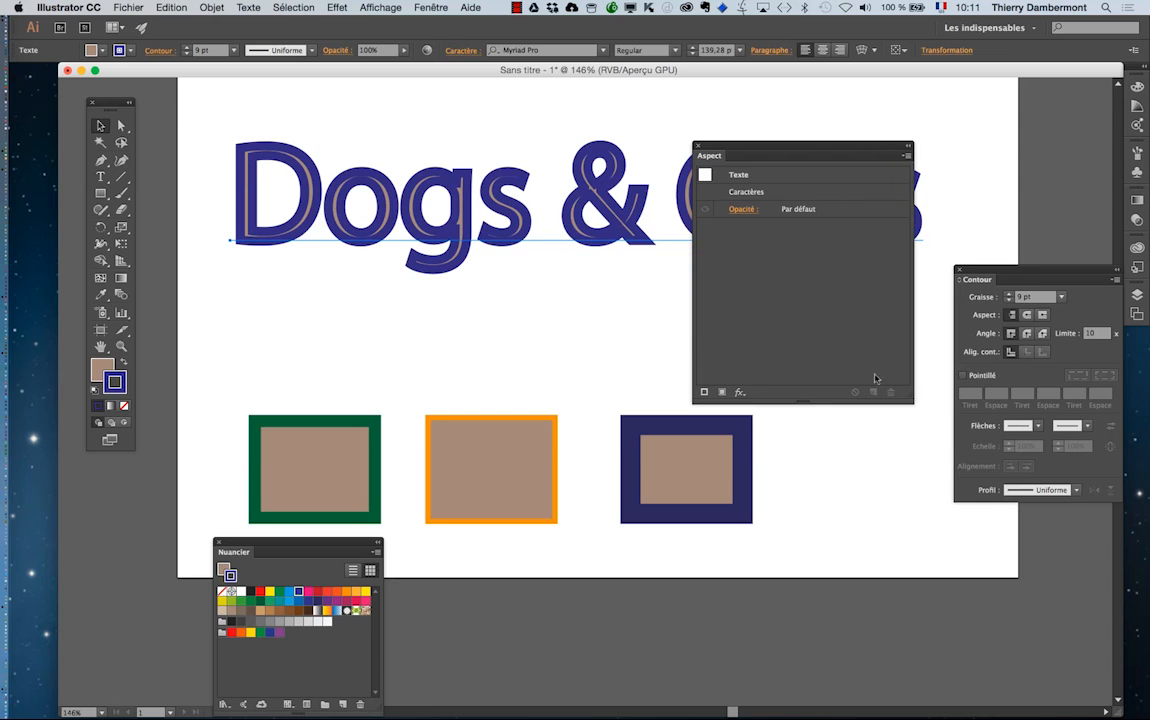
left_click_drag(716, 151, 632, 285)
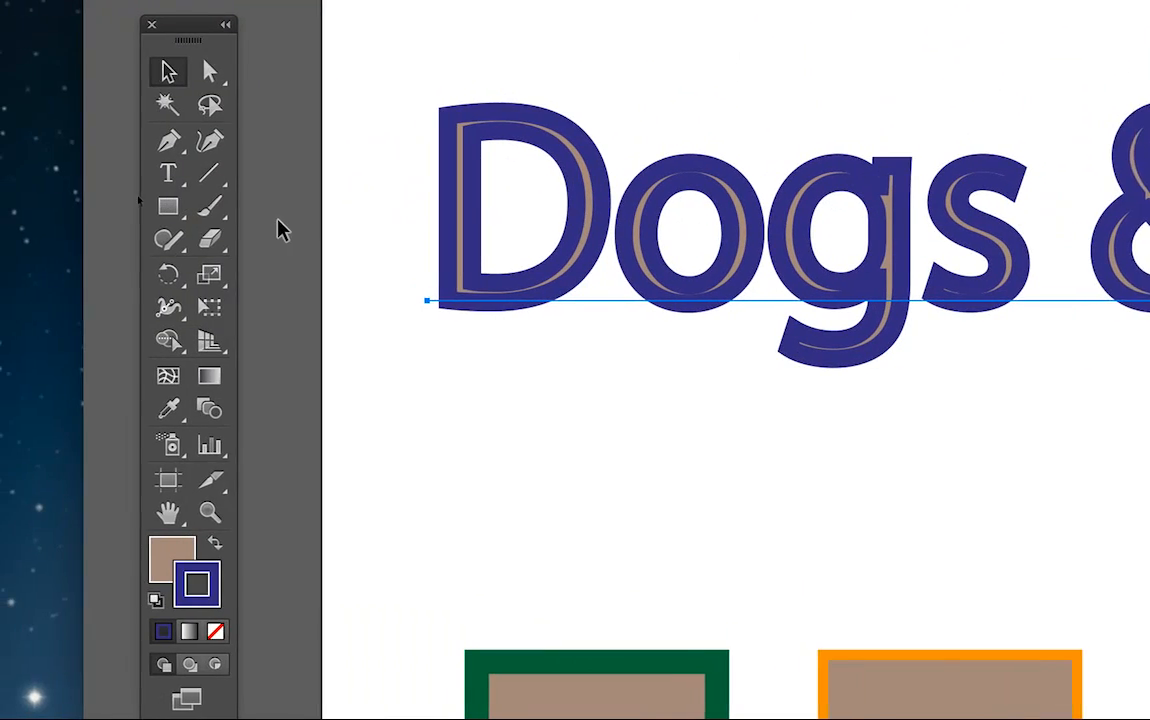
- Select all the "Dogs & Cats" characters as text, switch back to object selection, and reselect the text object to compare its appearance
left_click(201, 187)
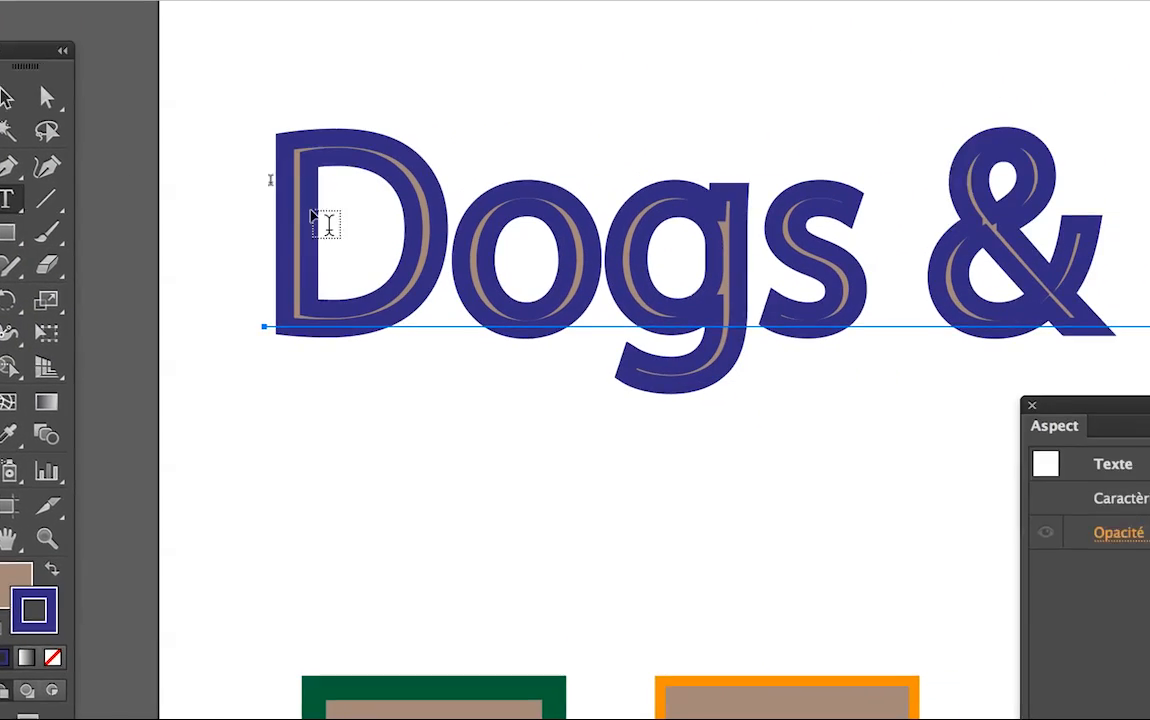
left_click_drag(278, 217, 1126, 233)
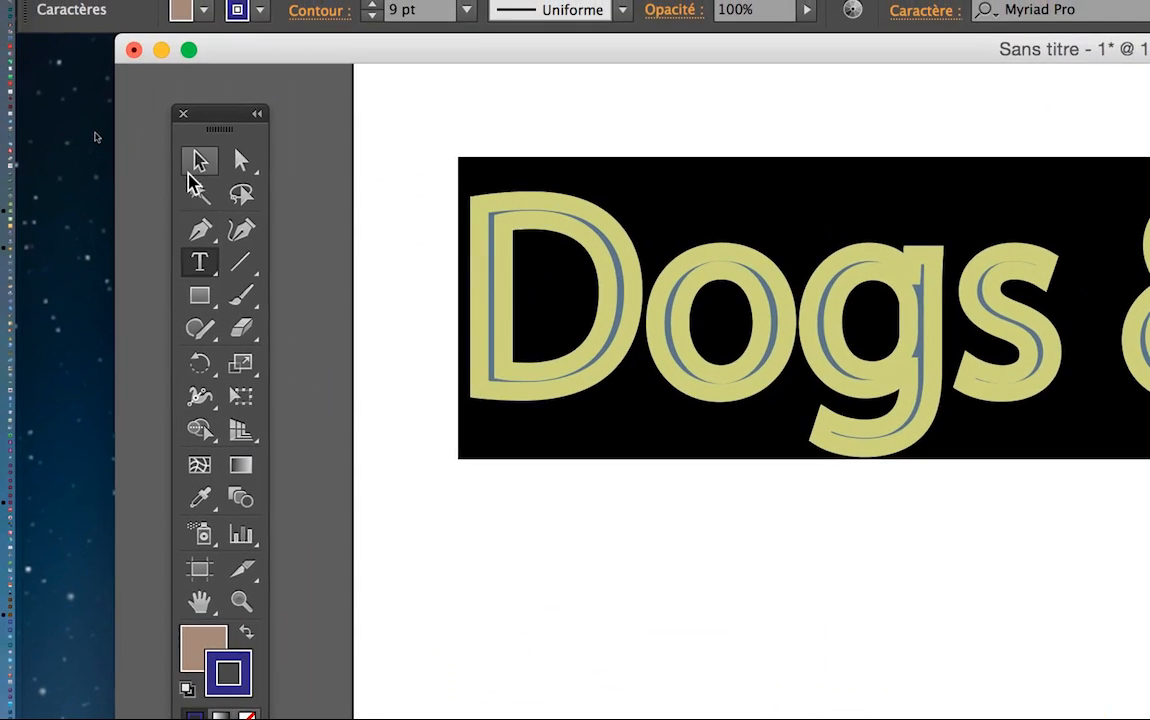
left_click(195, 162)
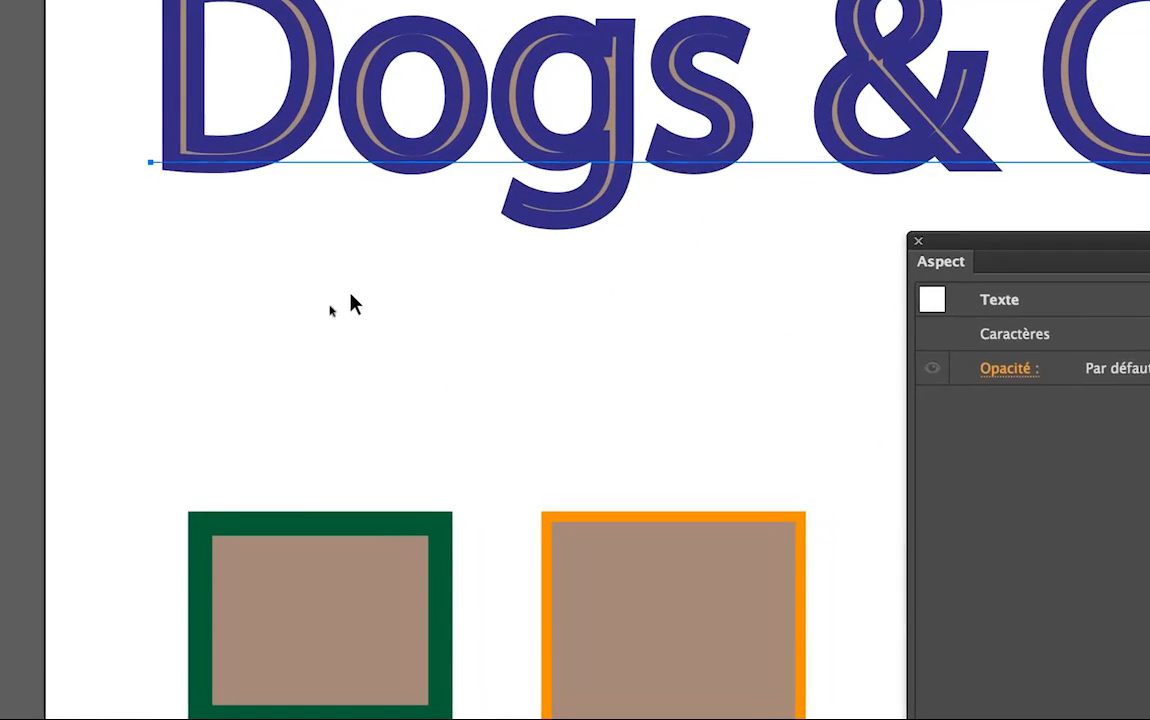
left_click(677, 462)
left_click(366, 214)
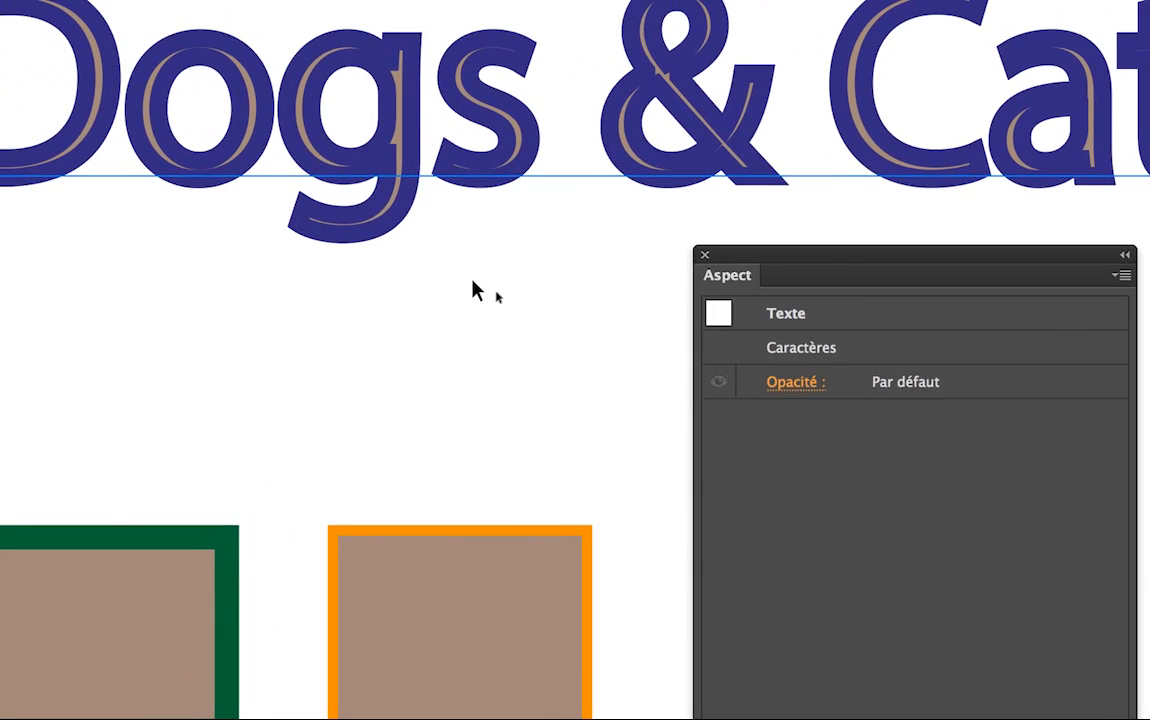
left_click(472, 281)
left_click(453, 173)
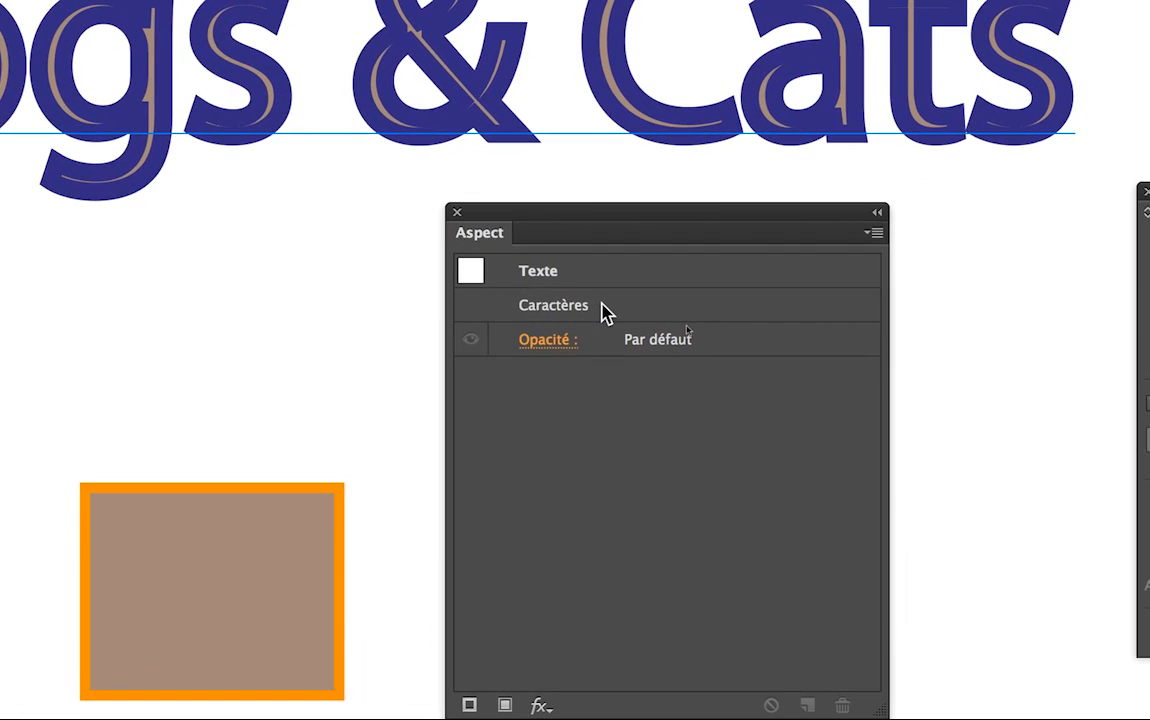
- Examine the fill and stroke of the text's characters (Caractères) in its appearance, comparing them with the entries for the whole text object
double_click(605, 312)
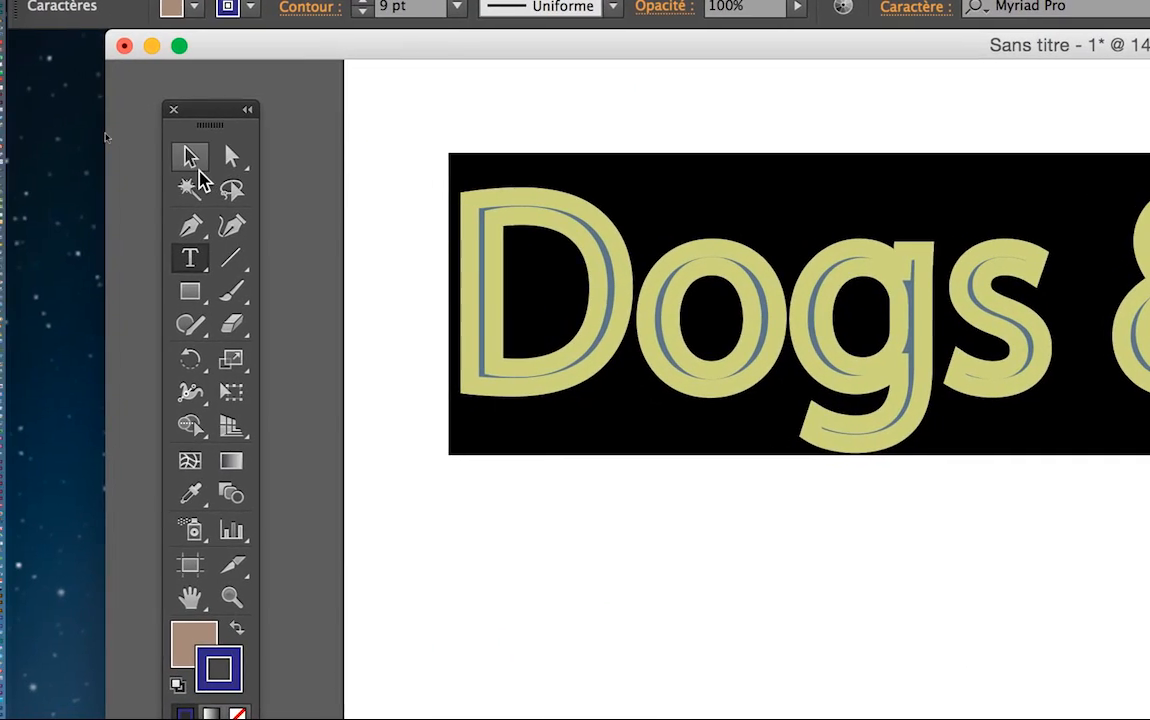
left_click(193, 160)
left_click(332, 265)
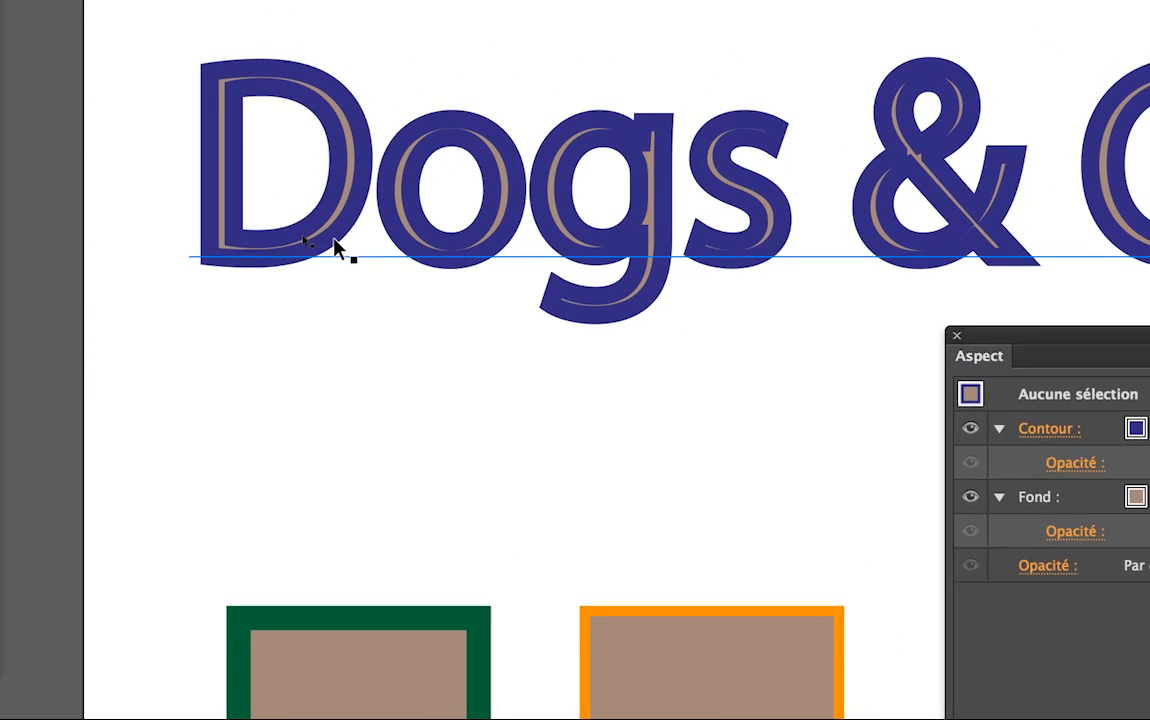
left_click(334, 250)
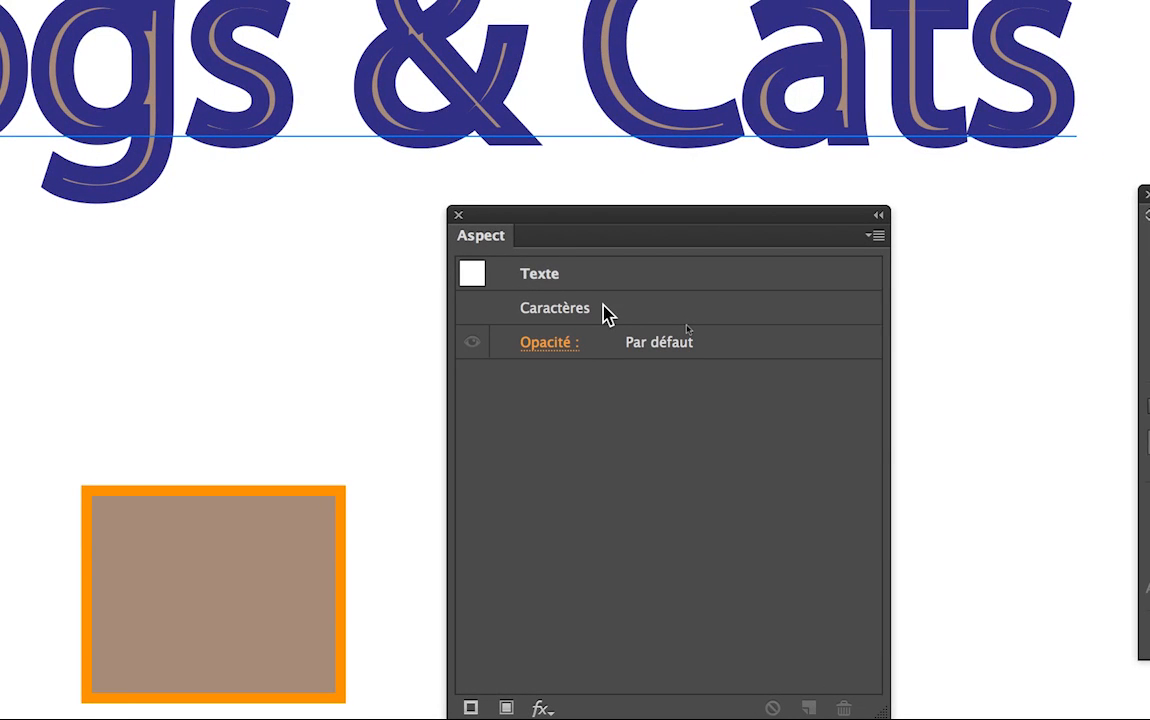
double_click(603, 313)
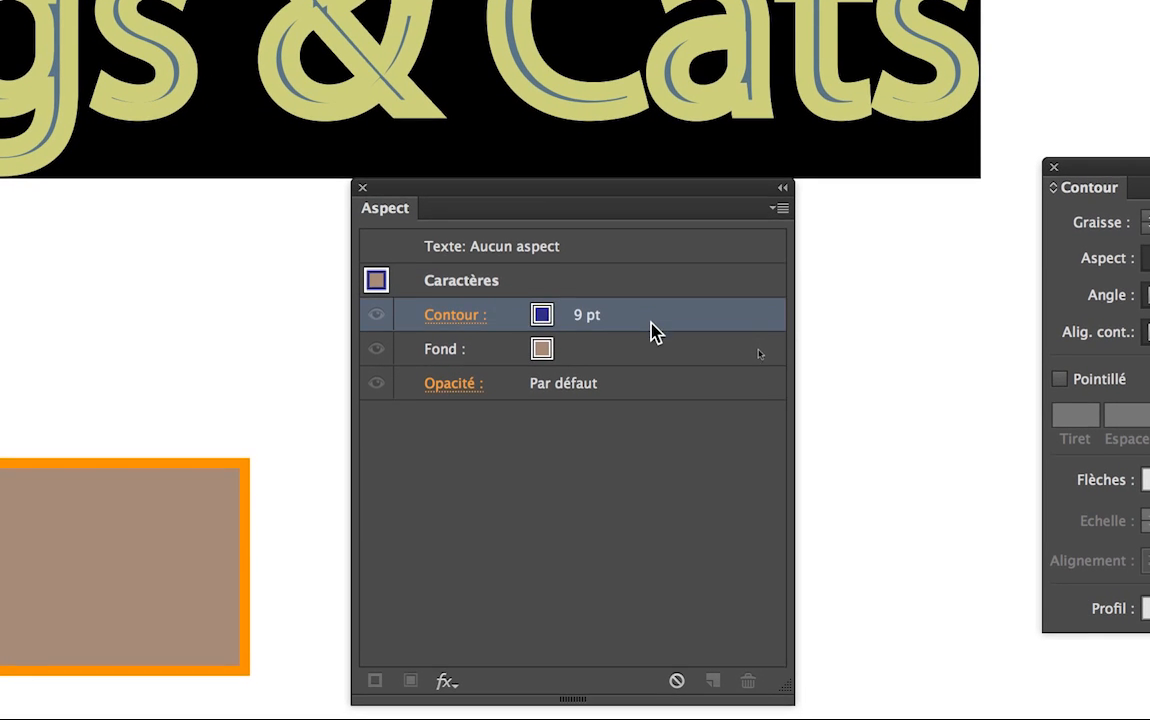
- Try to reorder the characters' stroke (Contour) below their fill (Fond), and inspect the stroke's colour swatches
mouse_move(650, 329)
left_mouse_down()
mouse_move(645, 373)
mouse_move(650, 346)
left_mouse_up()
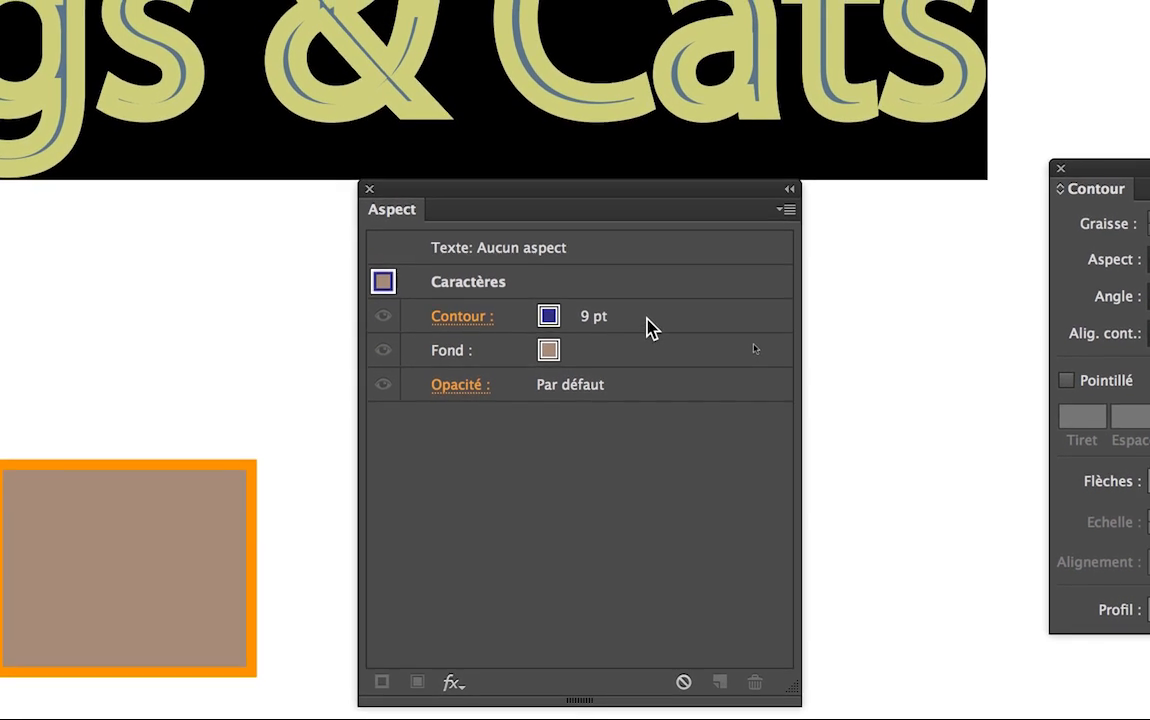
mouse_move(652, 326)
left_mouse_down()
mouse_move(660, 352)
mouse_move(650, 344)
left_mouse_up()
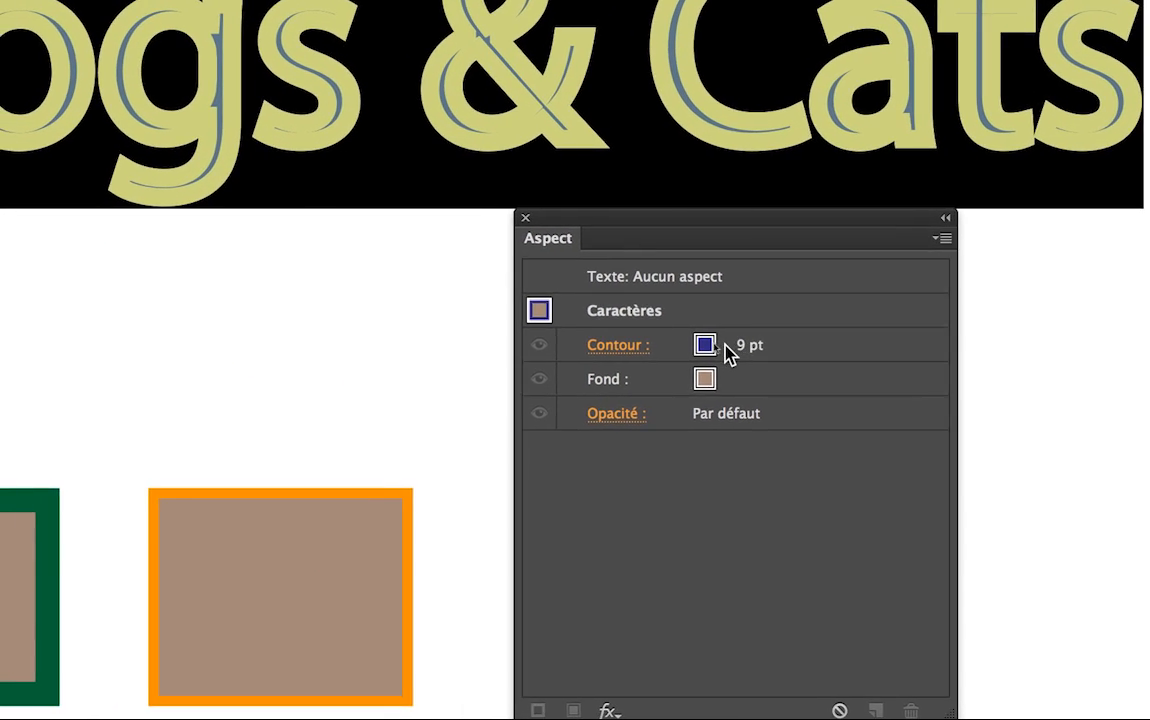
left_click(726, 345)
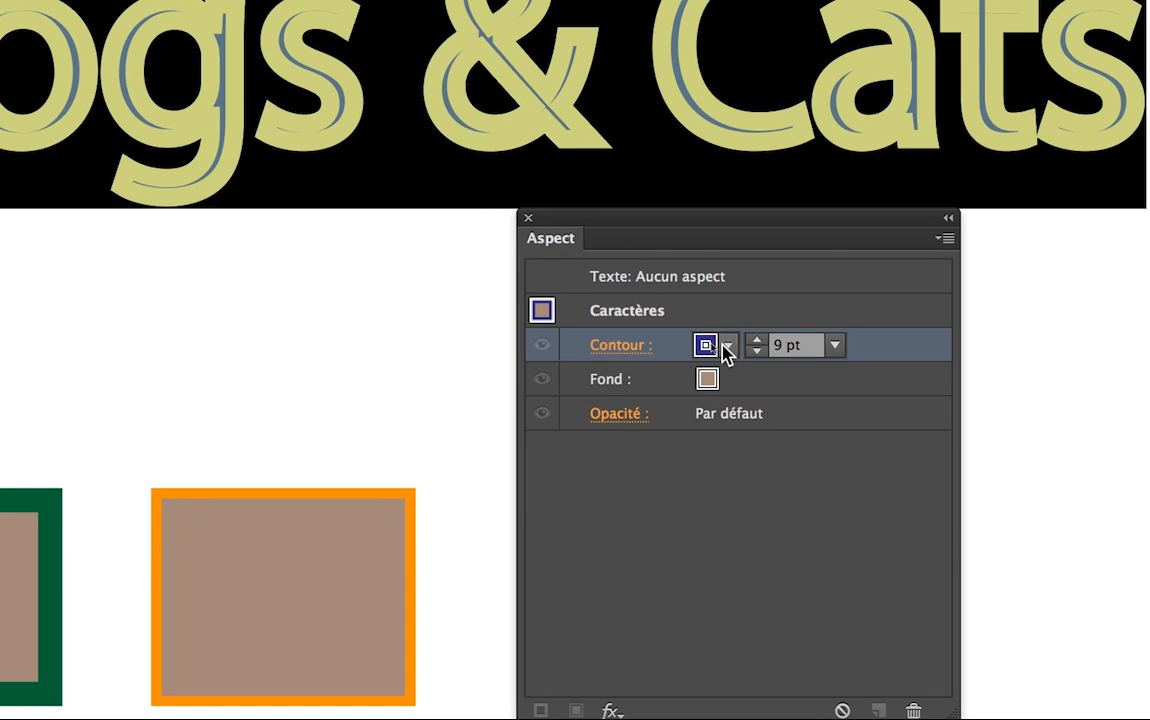
left_click(724, 345)
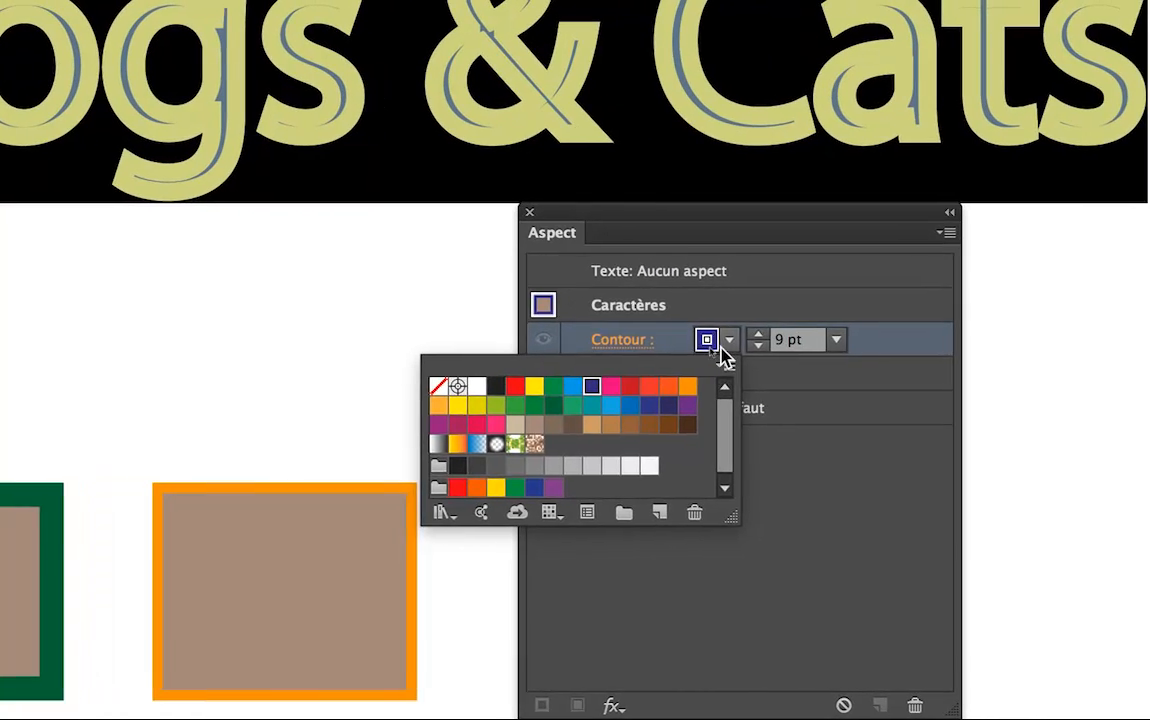
left_click(917, 315)
left_click(917, 315)
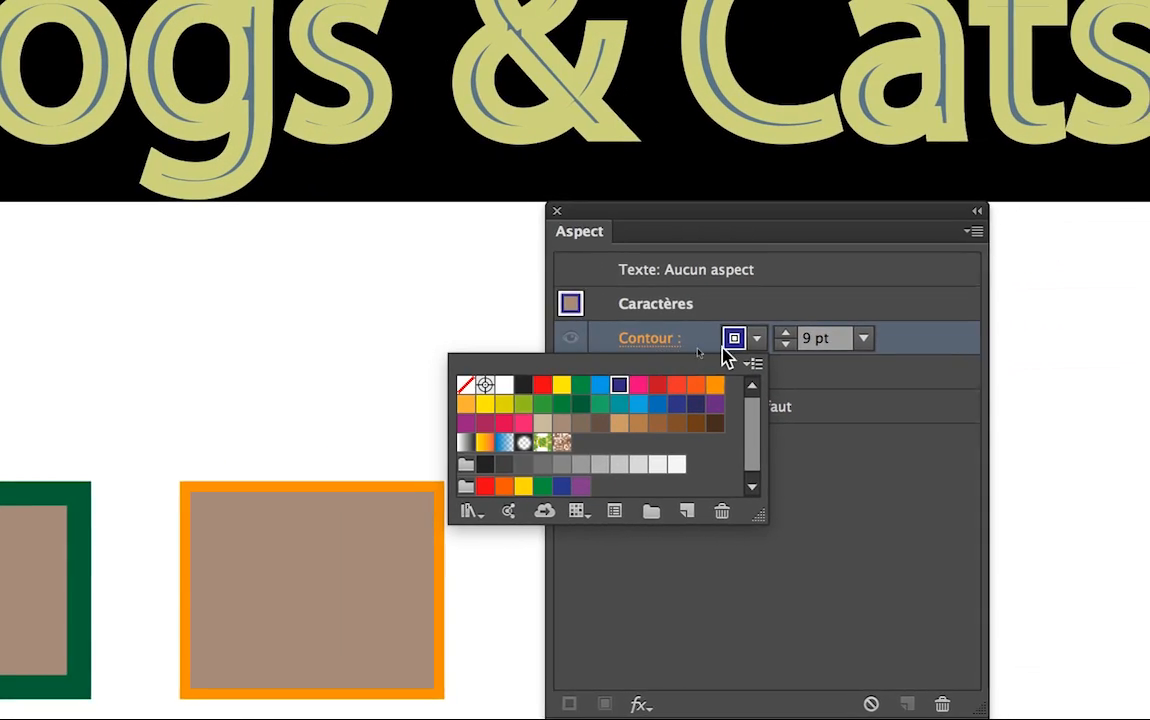
left_click(924, 318)
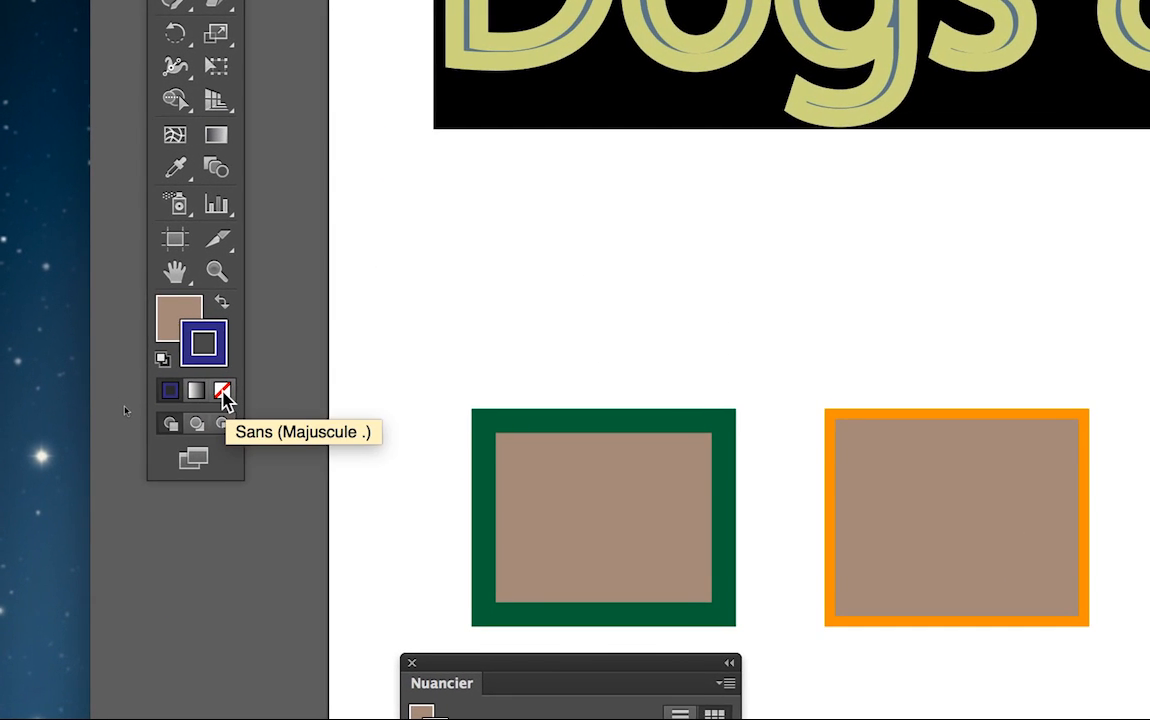
- Set both the stroke and the fill of the "Dogs & Cats" characters to none and select the text as an object
left_click(232, 400)
left_click(208, 373)
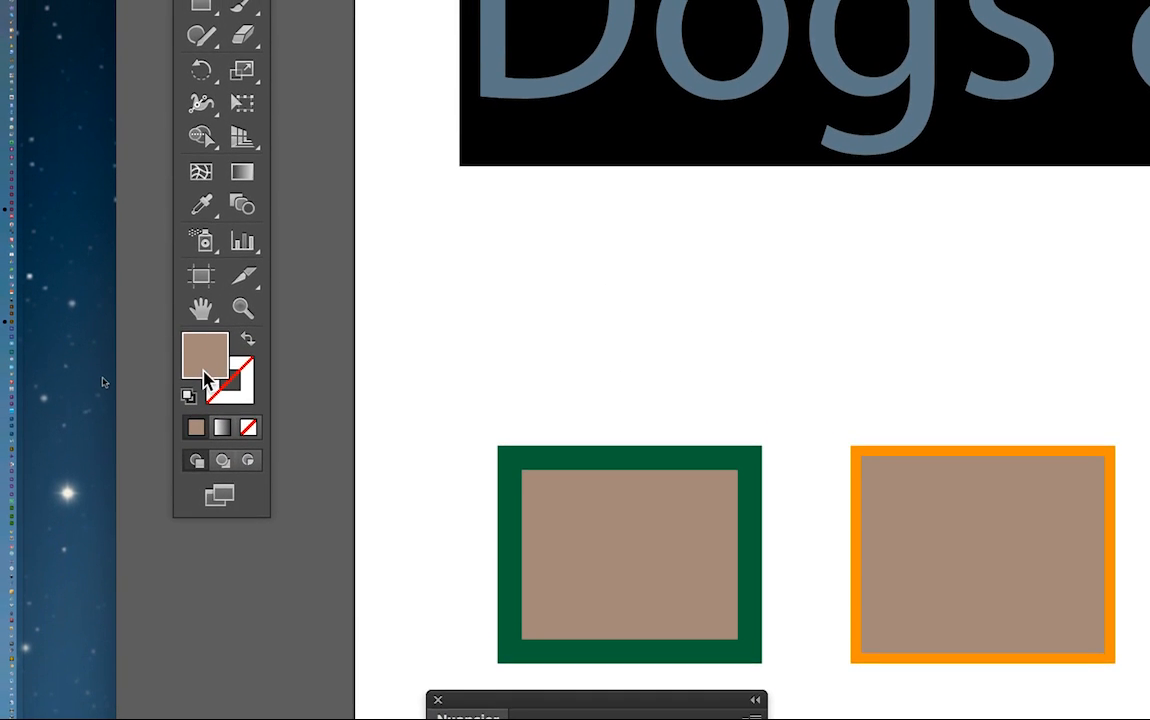
left_click(248, 427)
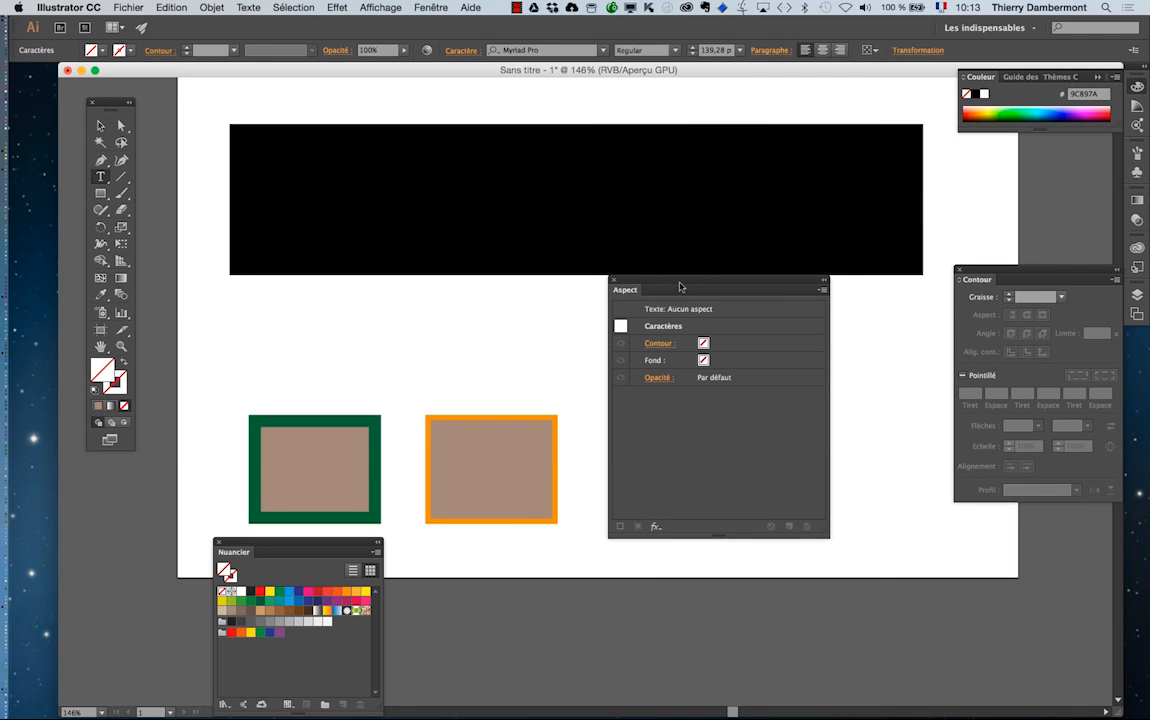
left_click_drag(686, 285, 849, 316)
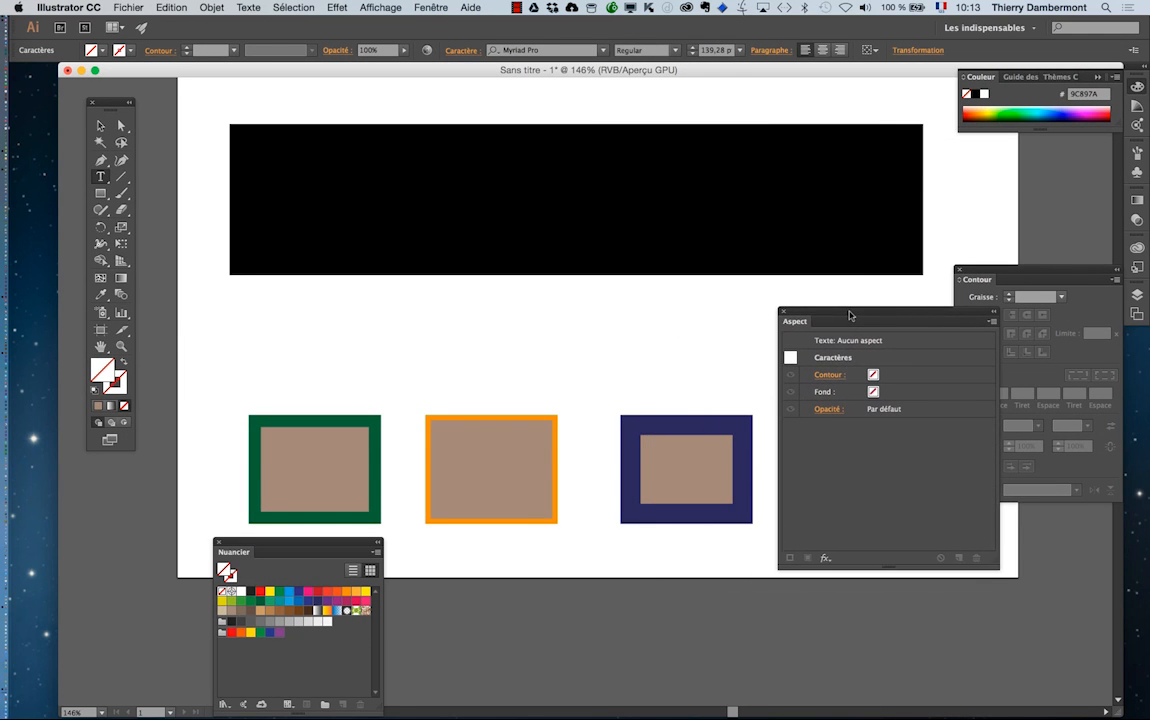
left_click(108, 128)
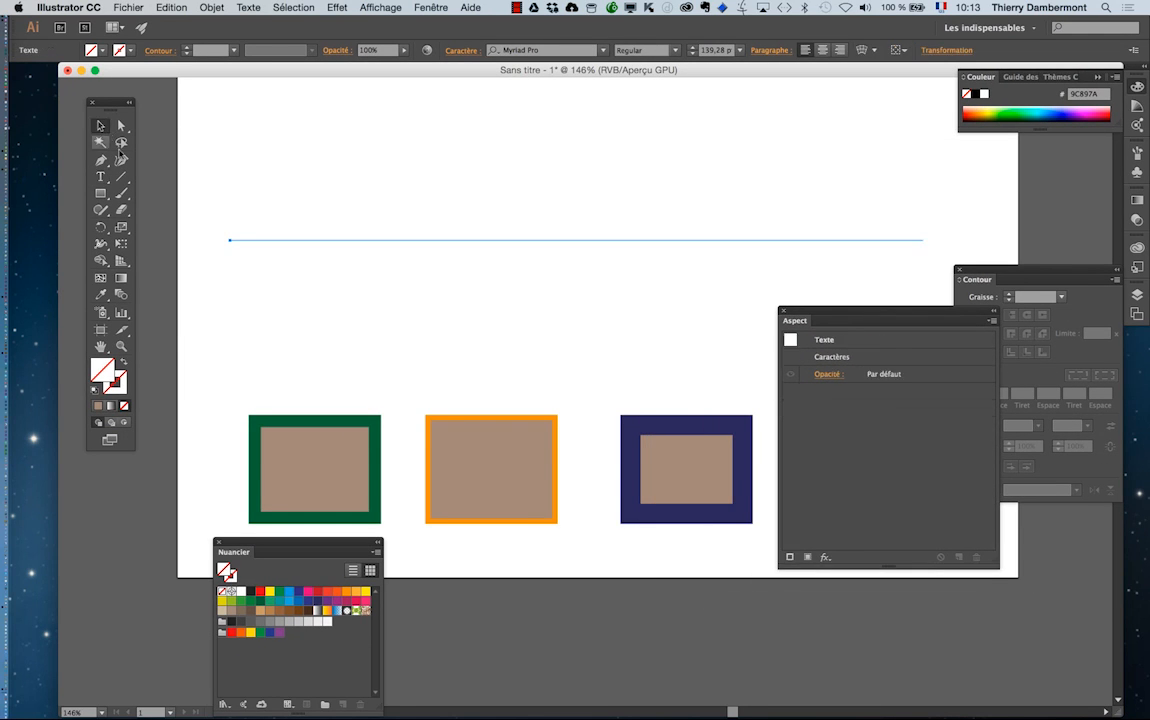
- Locate the unpainted text on the artboard by selecting it on its baseline and with a marquee, ending with nothing selected
left_click(307, 285)
left_click(335, 239)
left_click(361, 285)
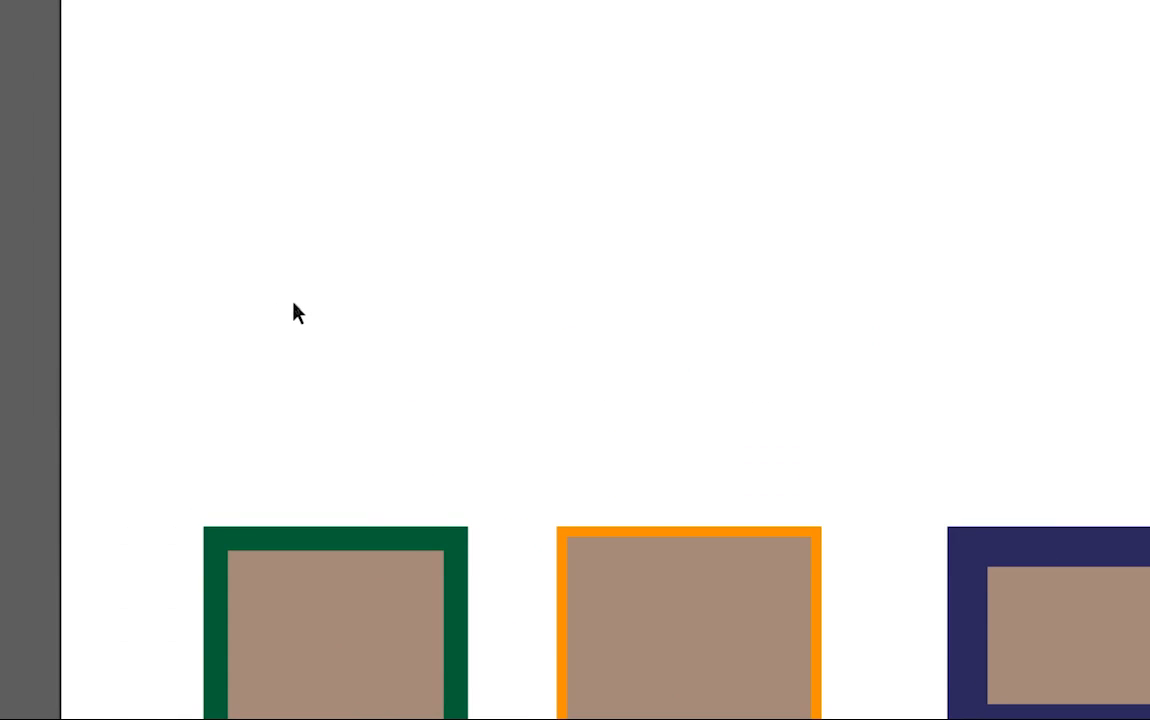
left_click_drag(254, 308, 435, 103)
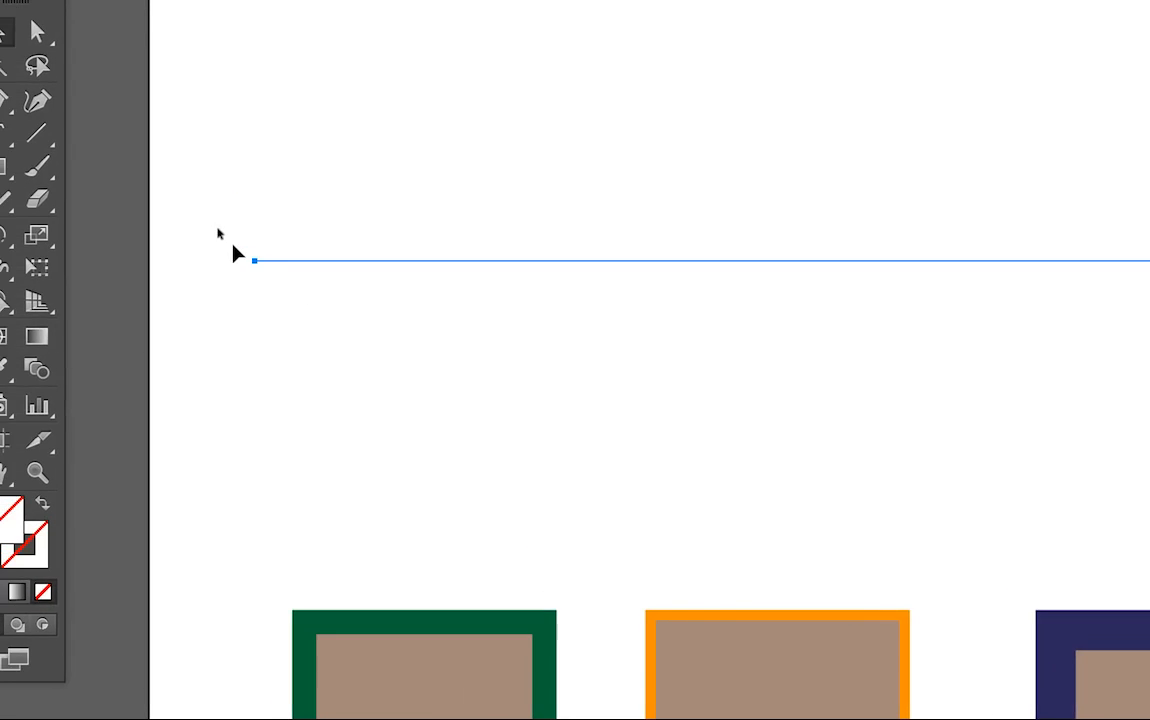
left_click(110, 121)
left_click_drag(92, 63, 289, 274)
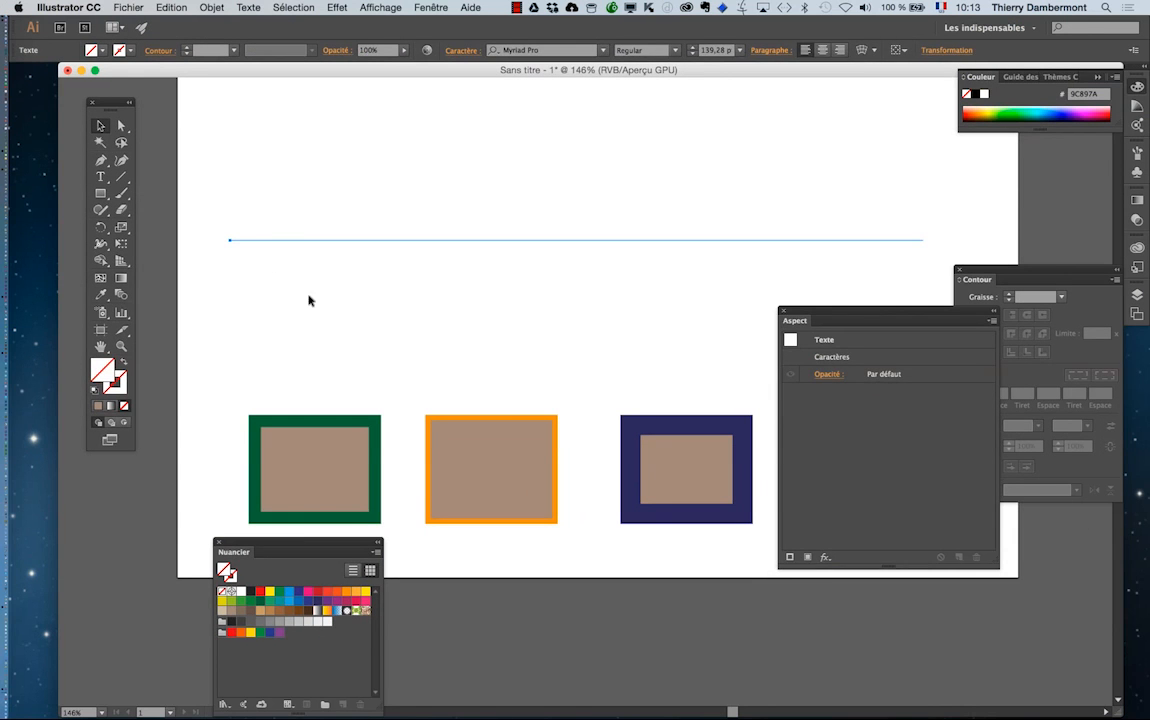
left_click(414, 419)
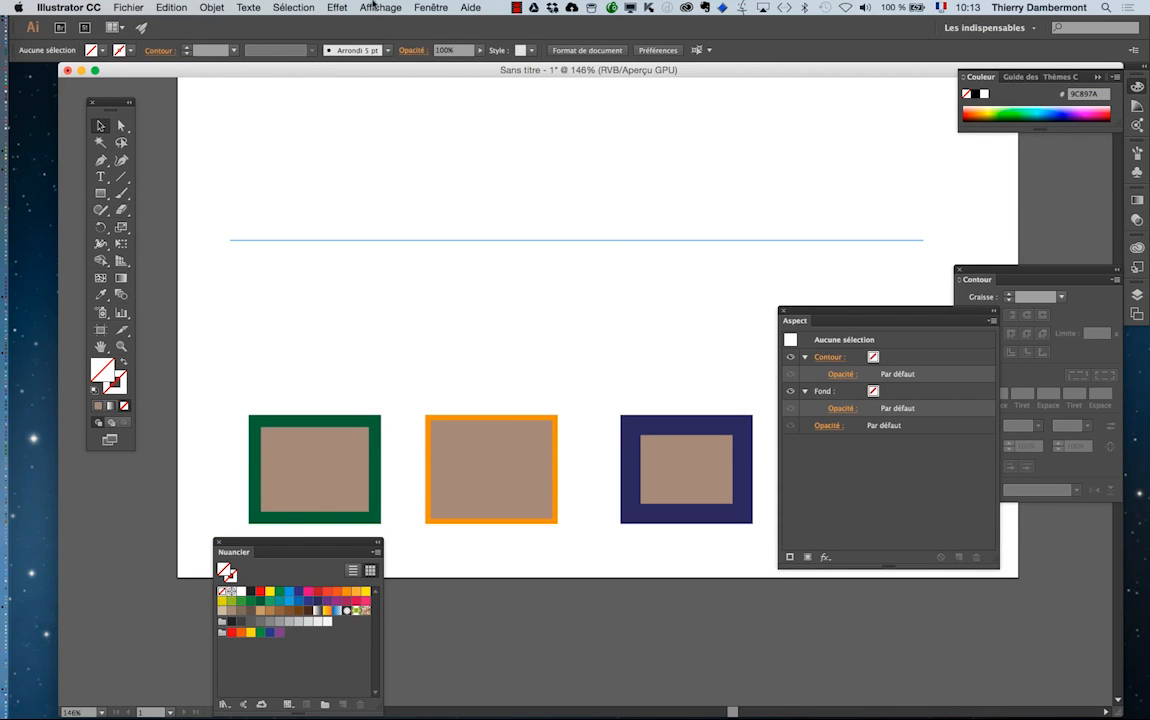
- View the artwork in outline mode to check the unpainted text, and return to GPU preview
left_click(372, 6)
left_click(380, 28)
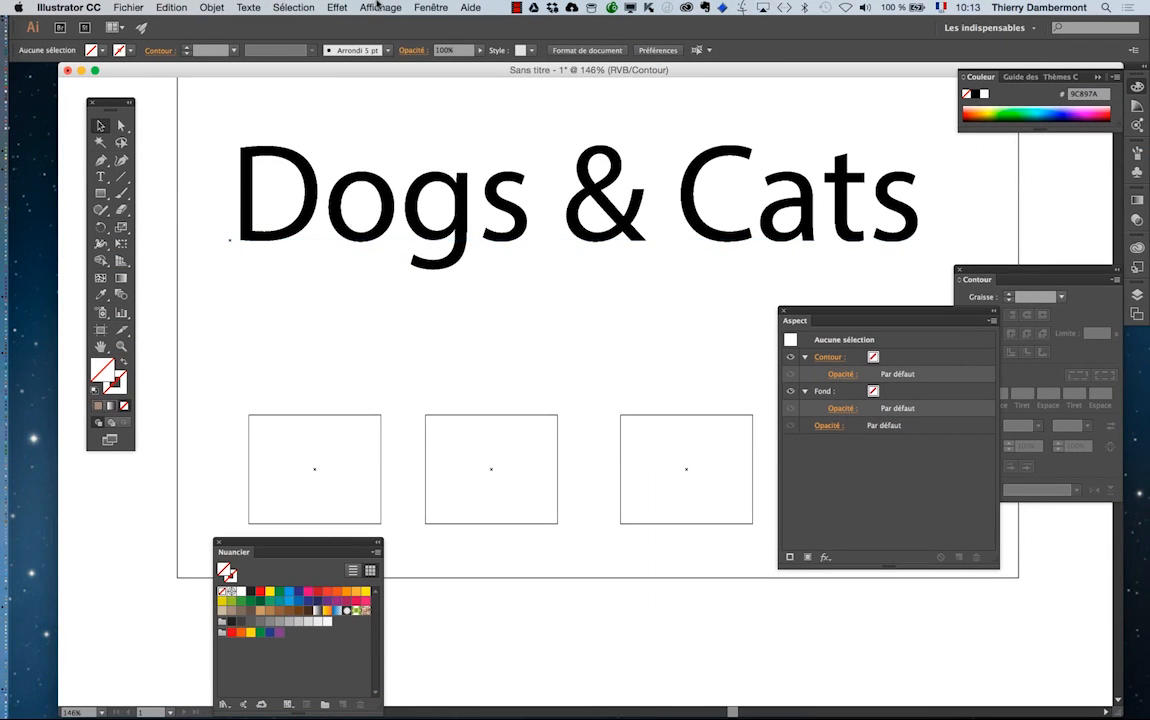
left_click(378, 7)
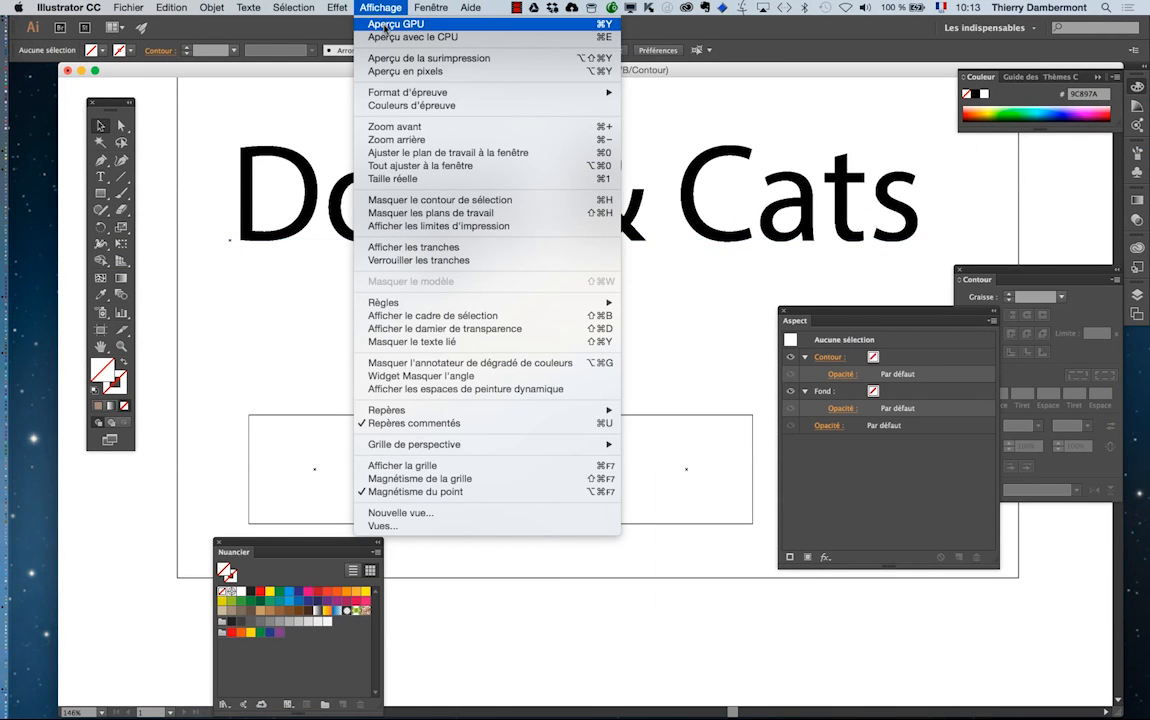
left_click(385, 29)
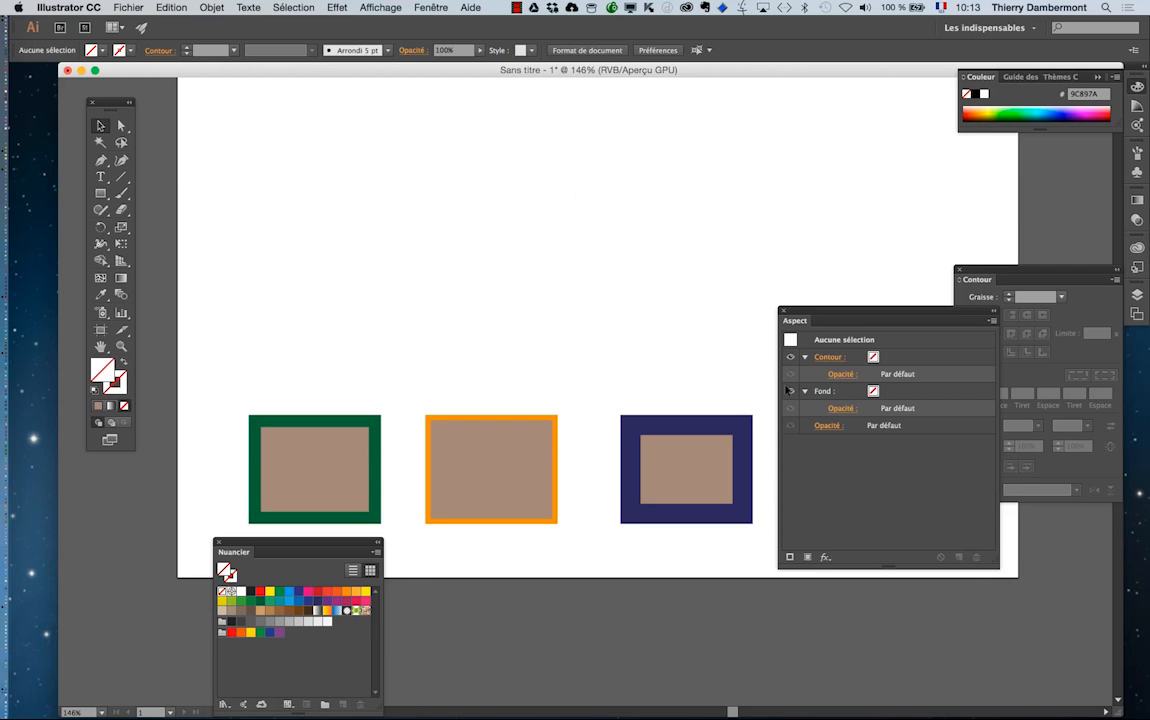
- Select the unpainted text object by its baseline and bring the stroke settings (Contour) in front of the appearance attributes
left_click(340, 237)
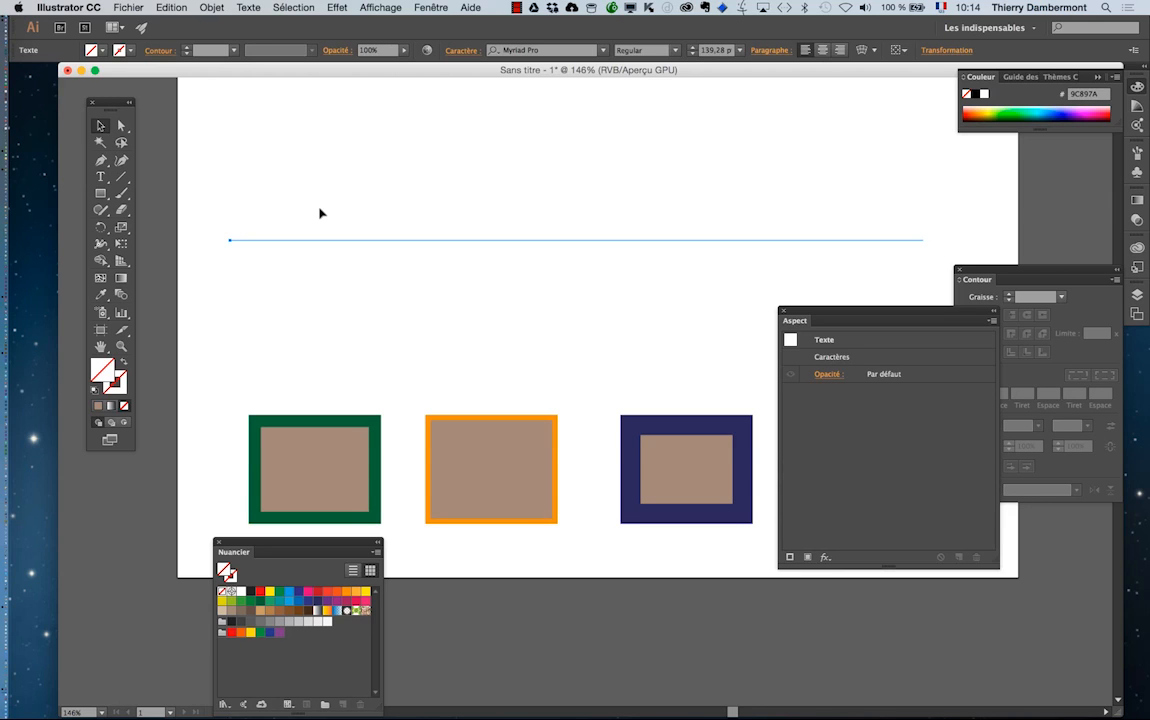
left_click(984, 280)
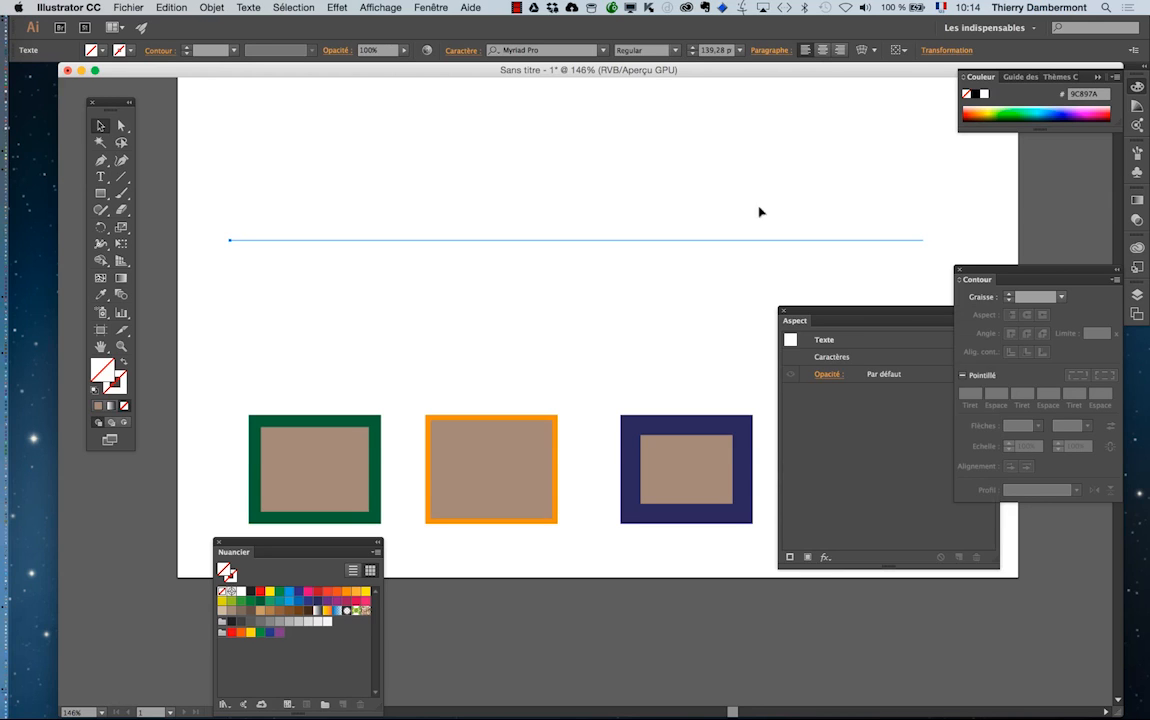
- Add a new fill to the "Dogs & Cats" text object's appearance and color it orange
left_click_drag(816, 320, 653, 297)
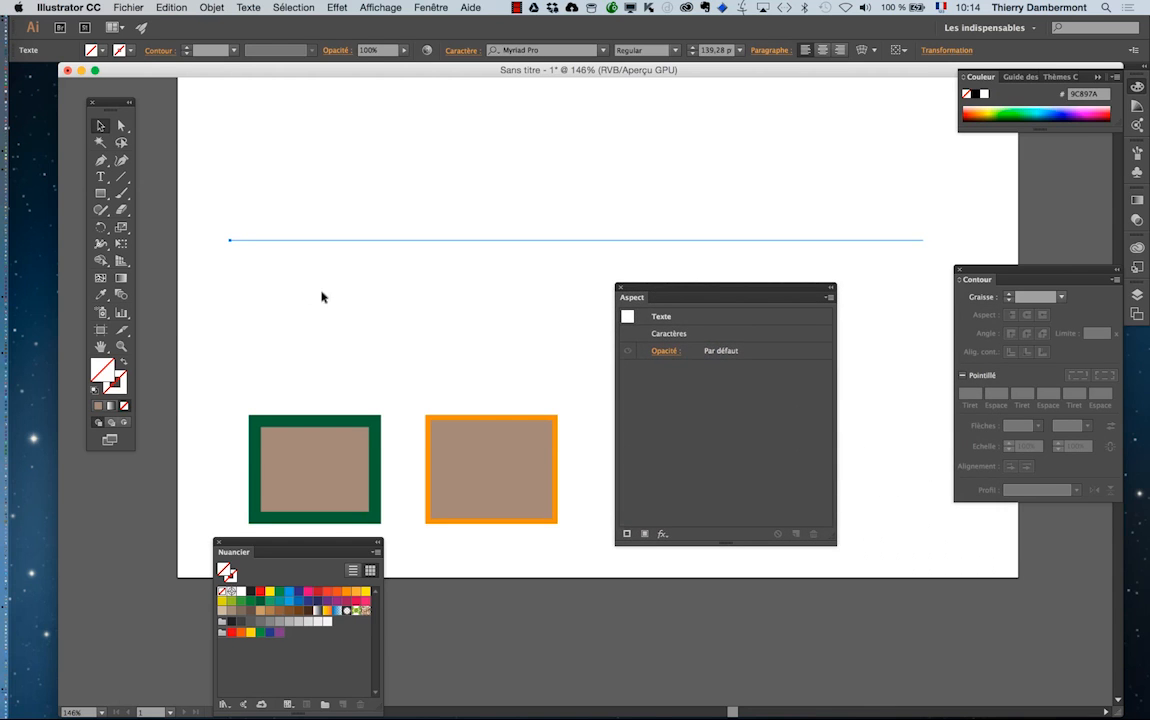
left_click(305, 281)
mouse_move(281, 264)
left_mouse_down()
mouse_move(304, 212)
mouse_move(280, 249)
left_mouse_up()
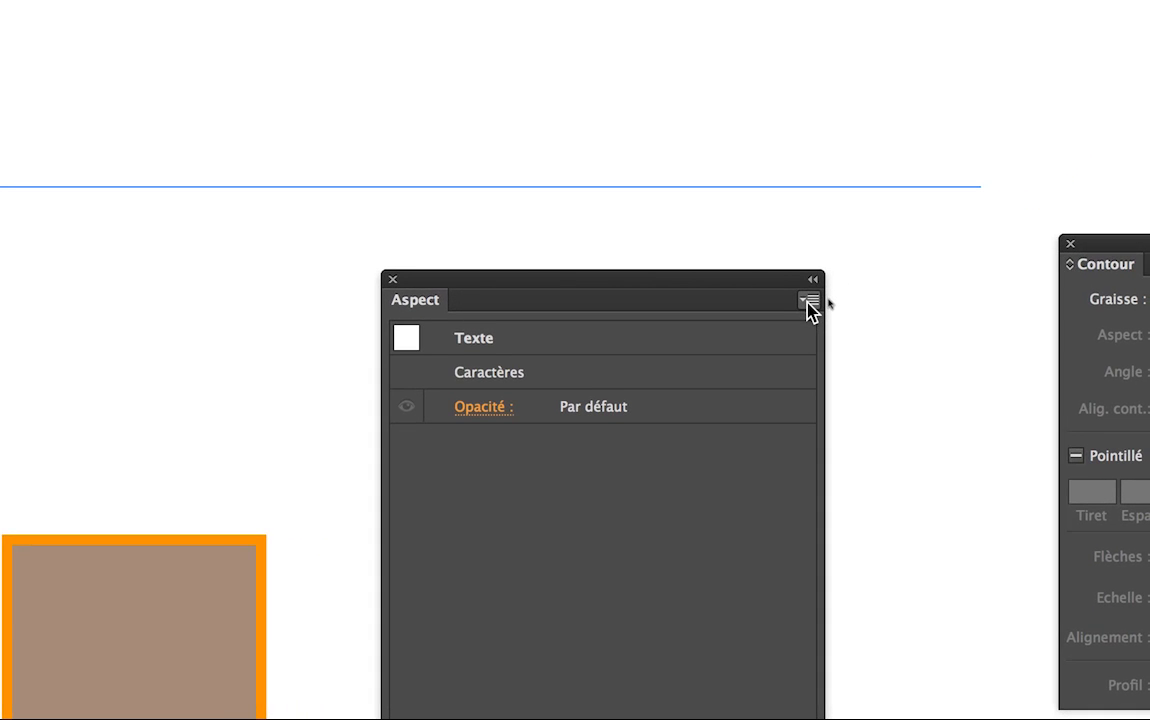
left_click(808, 301)
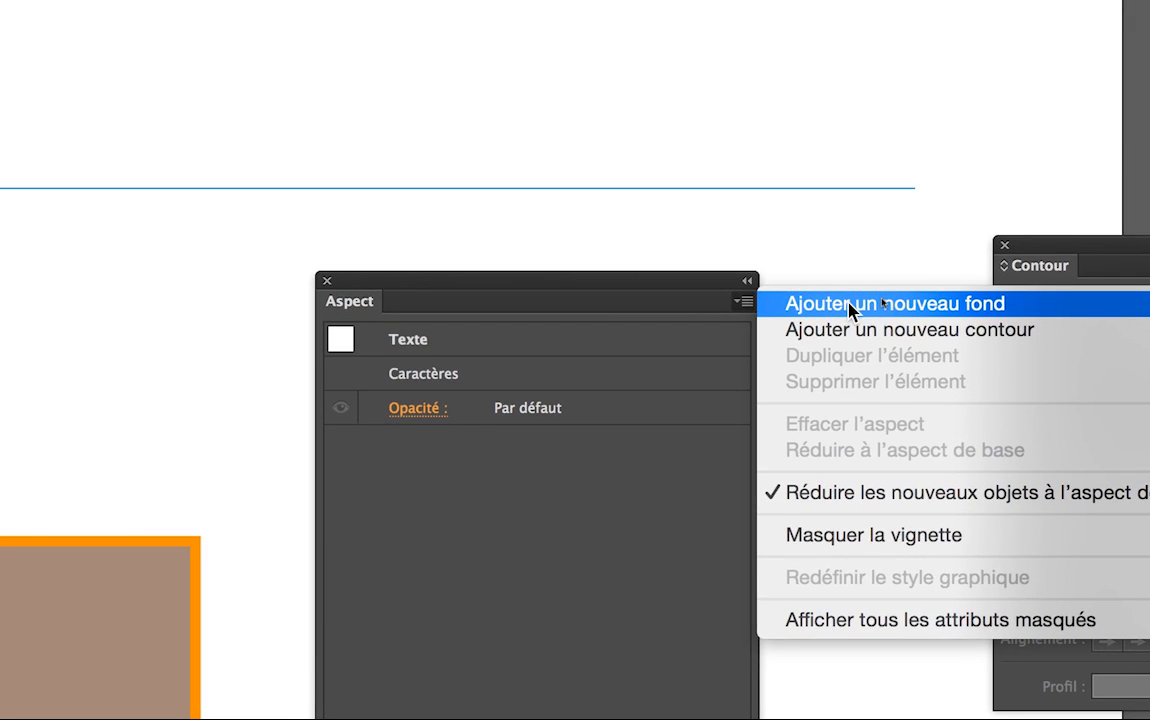
left_click(849, 305)
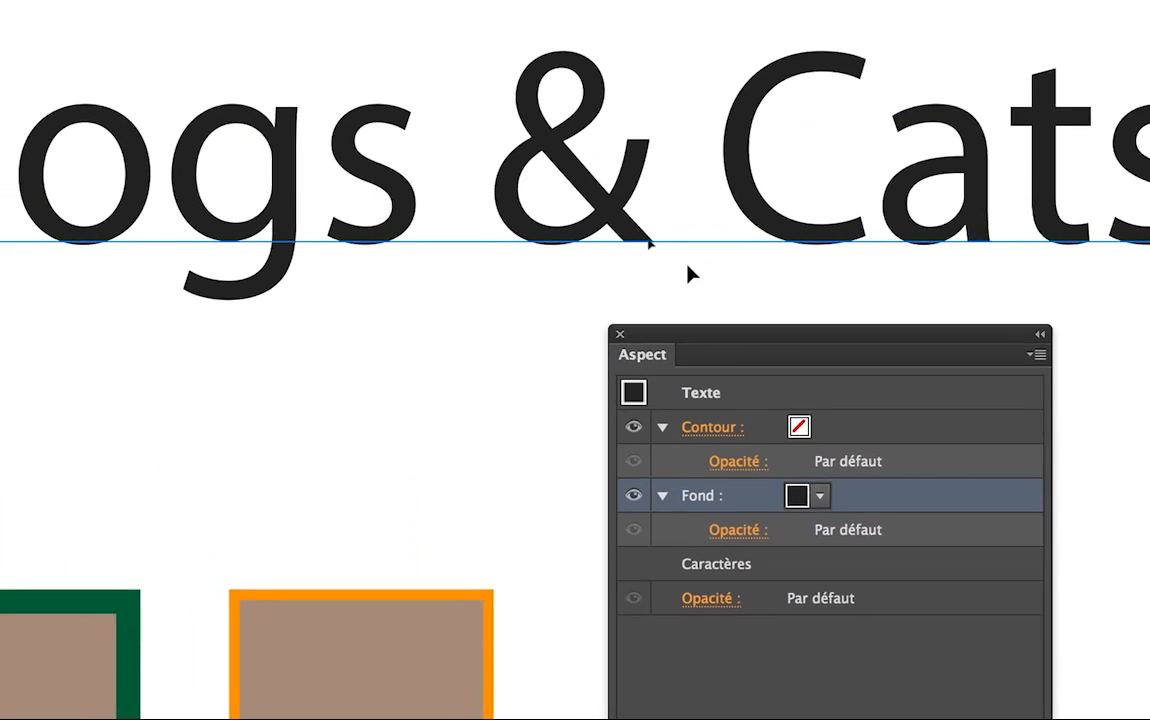
left_click(820, 496)
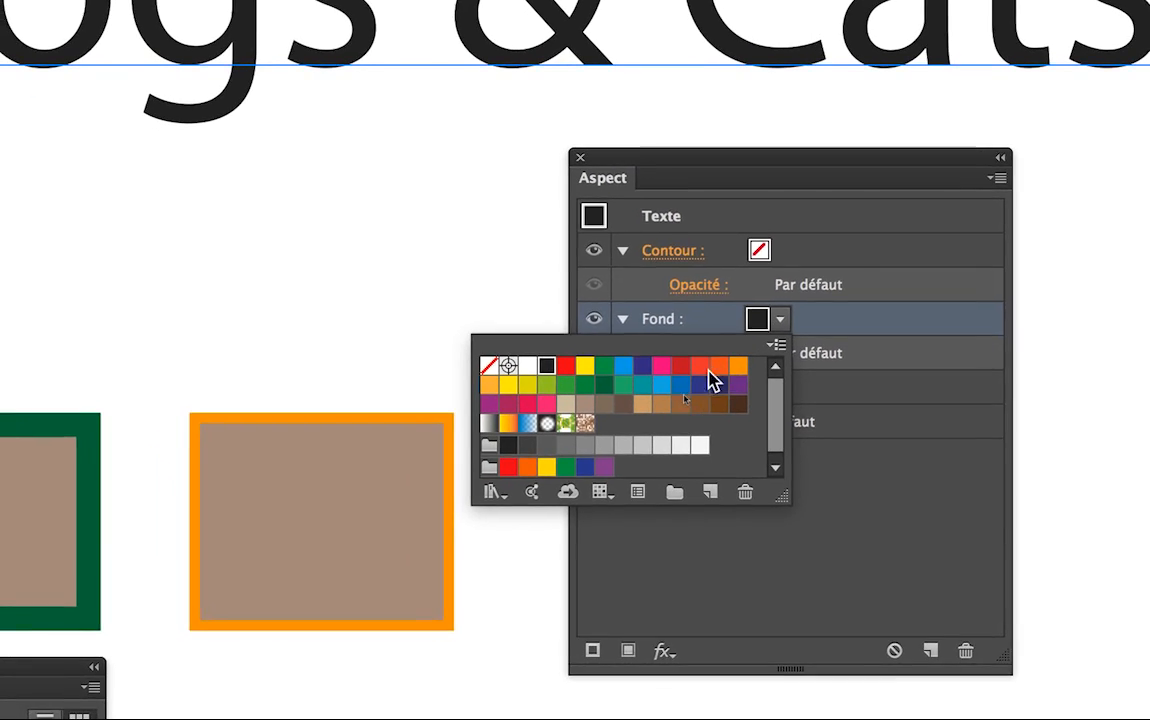
left_click(738, 365)
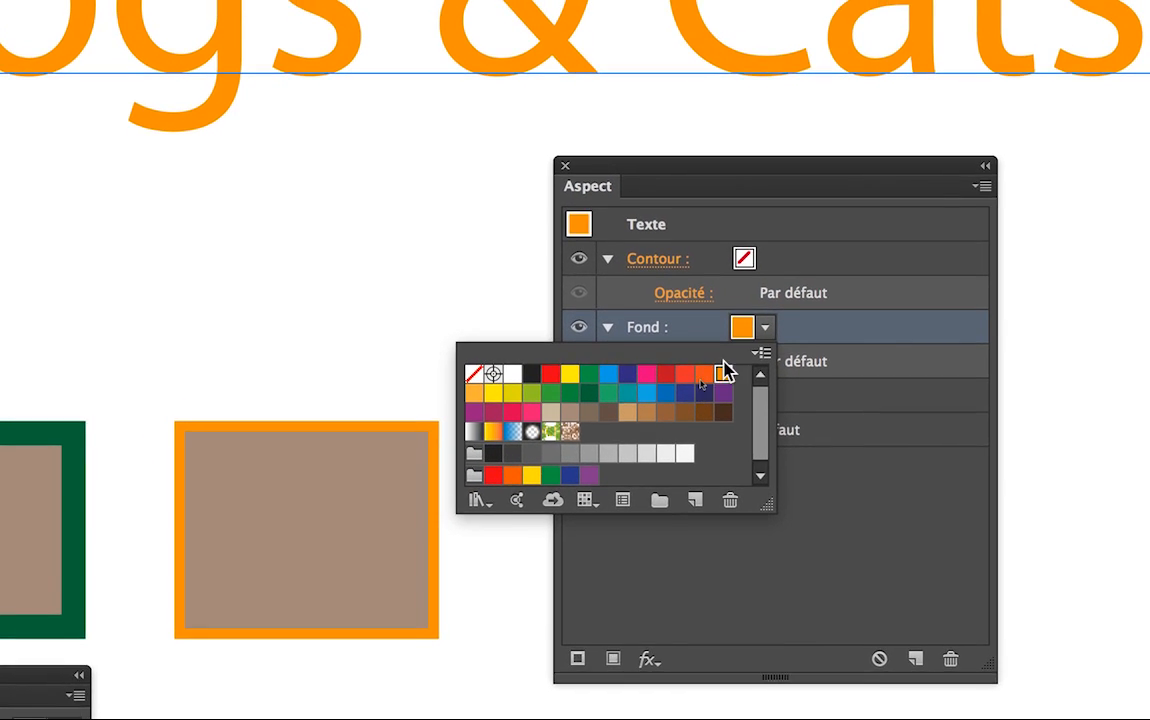
- Color the stroke in the text object's appearance dark blue
left_click(756, 261)
left_click(756, 261)
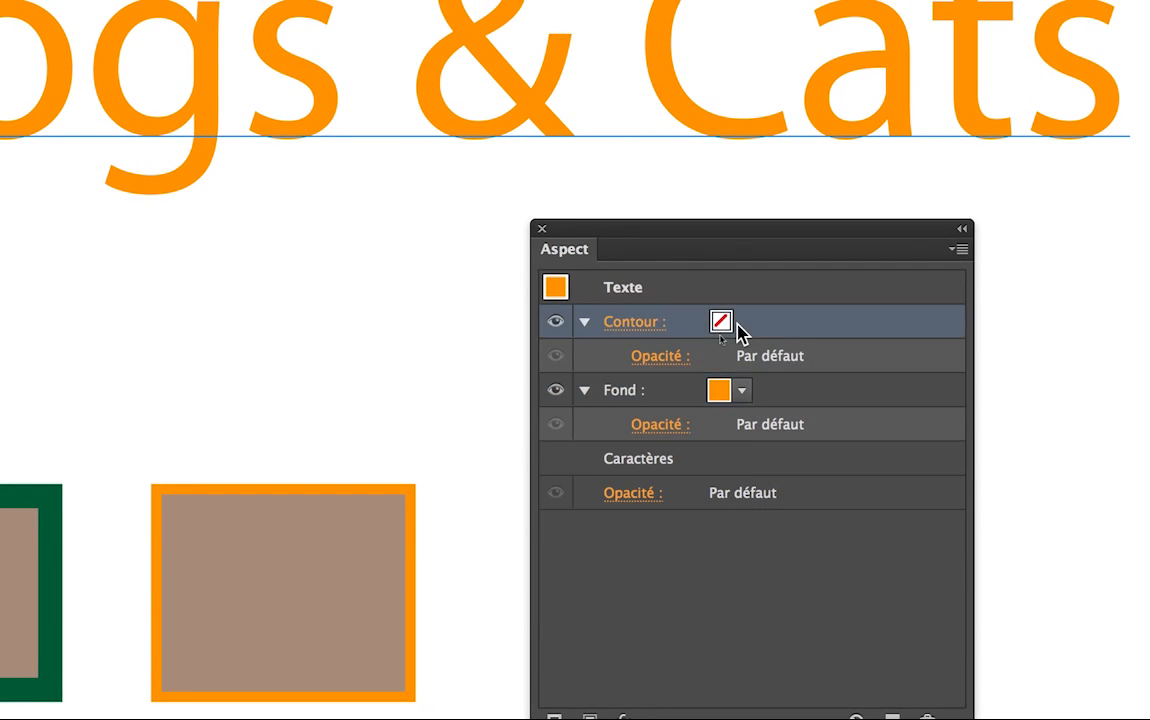
left_click(740, 322)
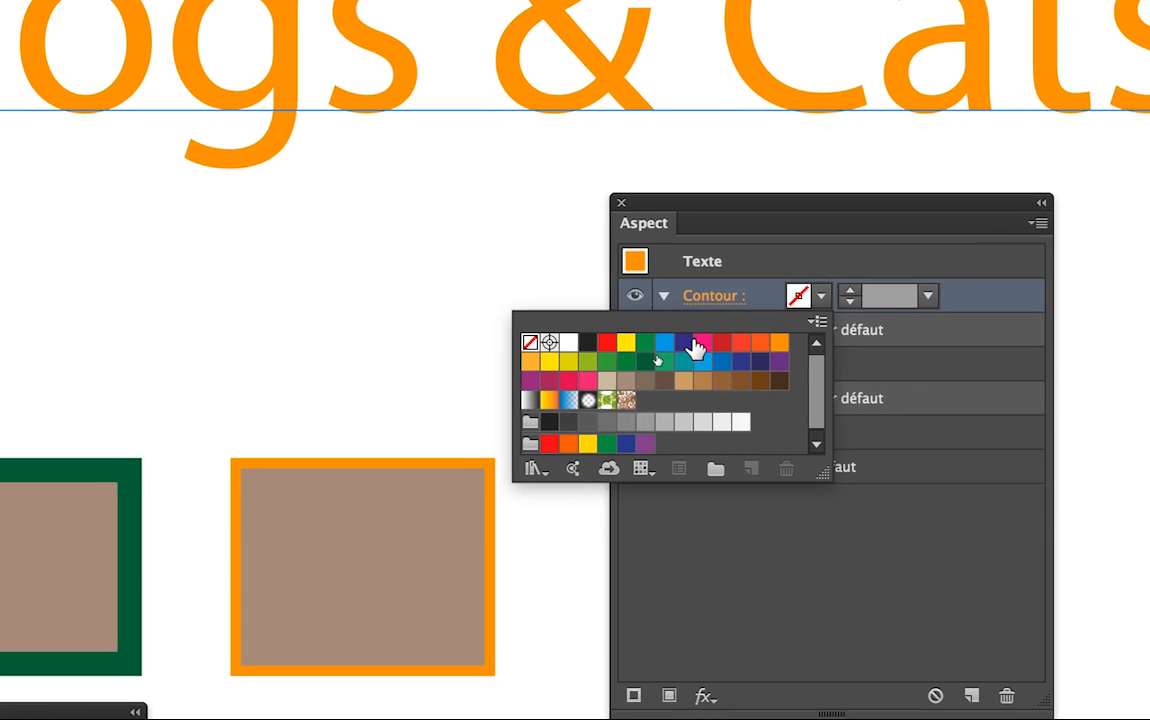
left_click(690, 343)
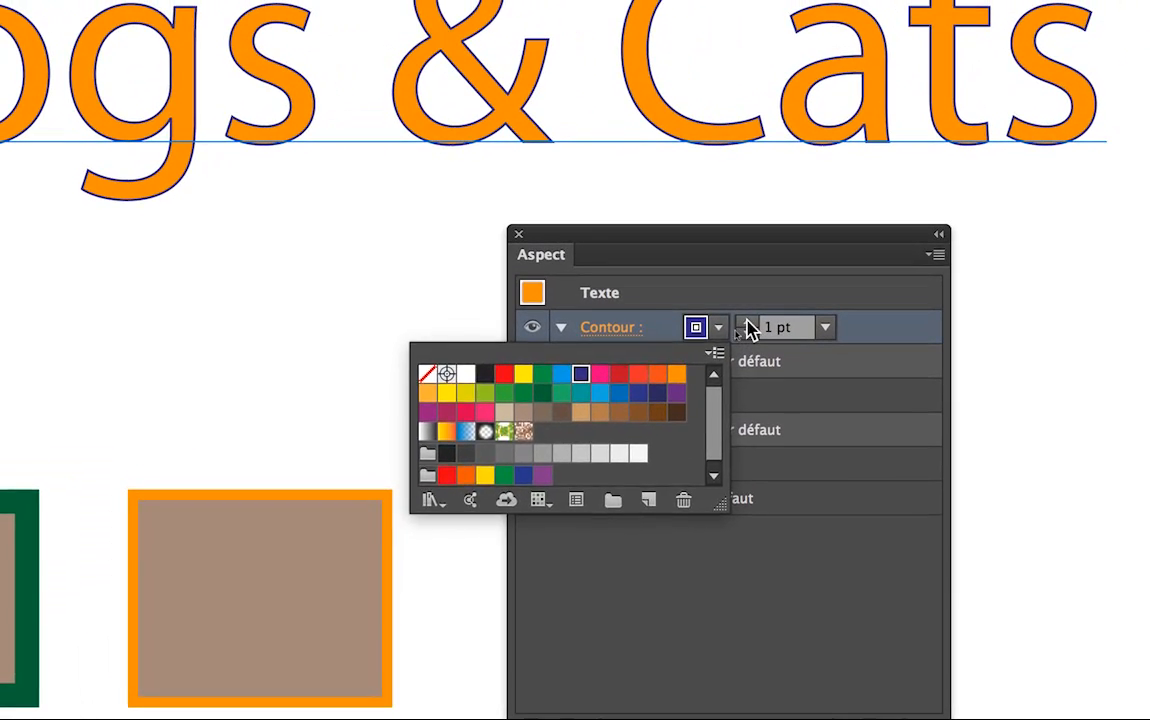
- Increase the text object's stroke weight to 8 pt
left_click(747, 323)
left_click(747, 323)
left_click(747, 323)
left_click(747, 323)
left_click(747, 323)
left_click(747, 323)
left_click(747, 323)
left_click(747, 323)
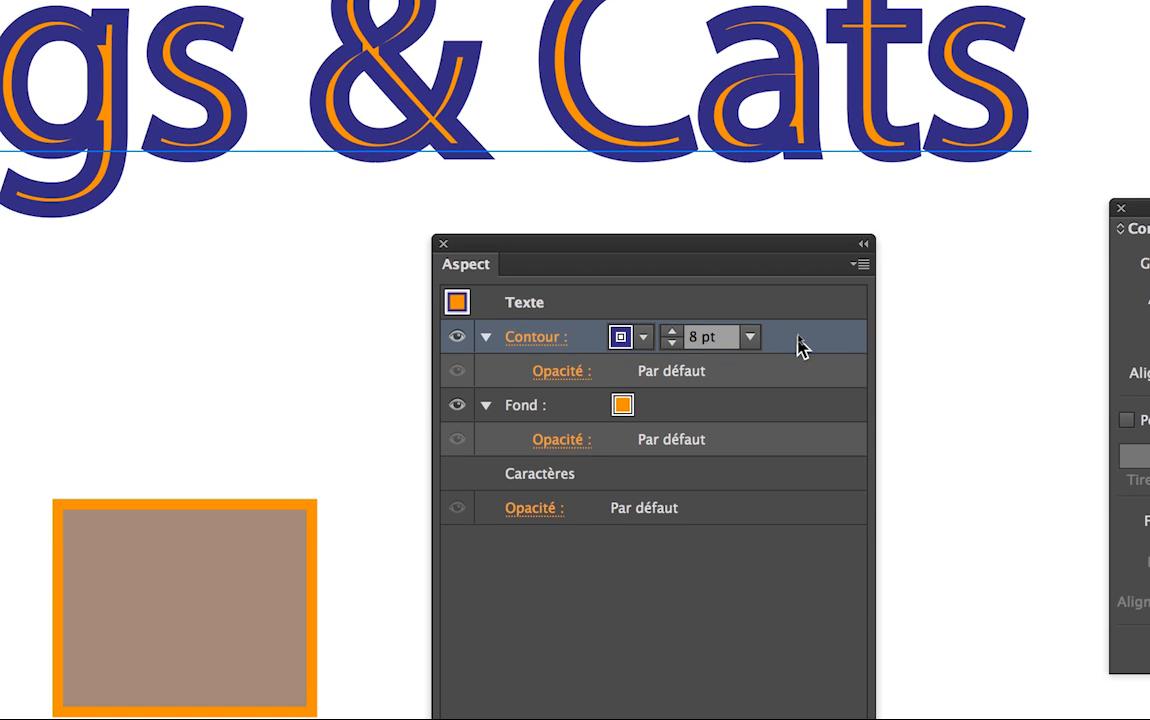
- Place the text object's stroke beneath its fill and increase the stroke weight to 13 pt
mouse_move(802, 345)
left_mouse_down()
mouse_move(803, 410)
mouse_move(792, 415)
mouse_move(796, 402)
left_mouse_up()
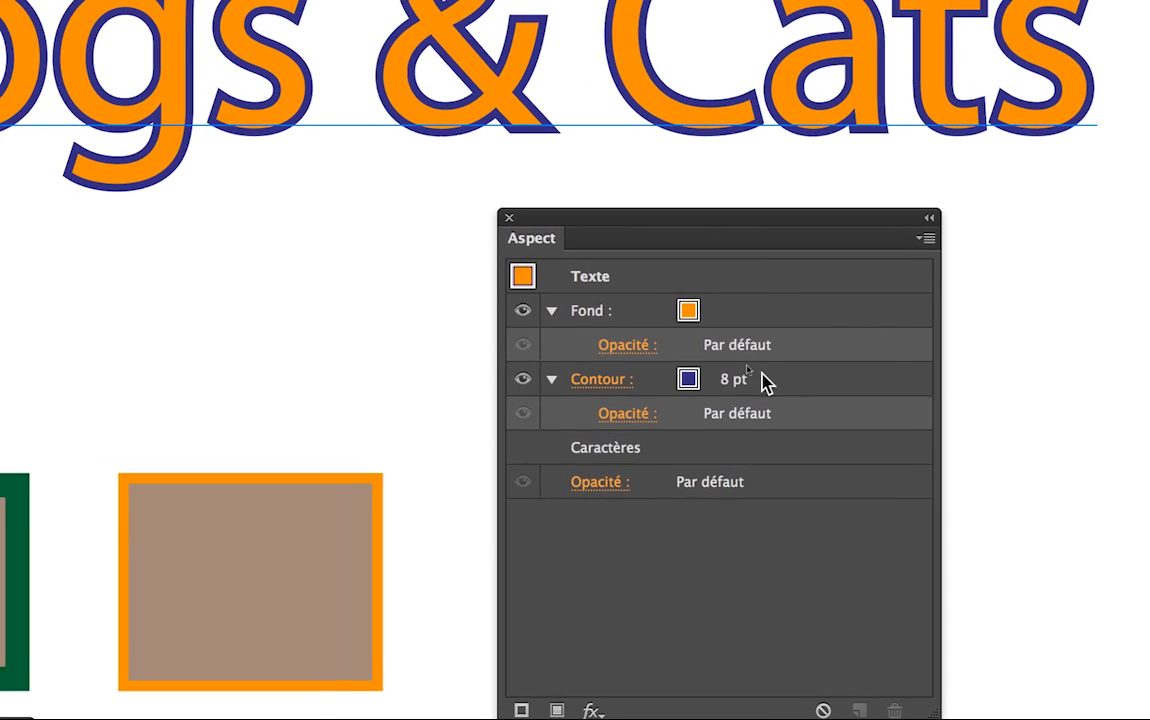
left_click(738, 378)
left_click(736, 375)
left_click(736, 375)
left_click(736, 375)
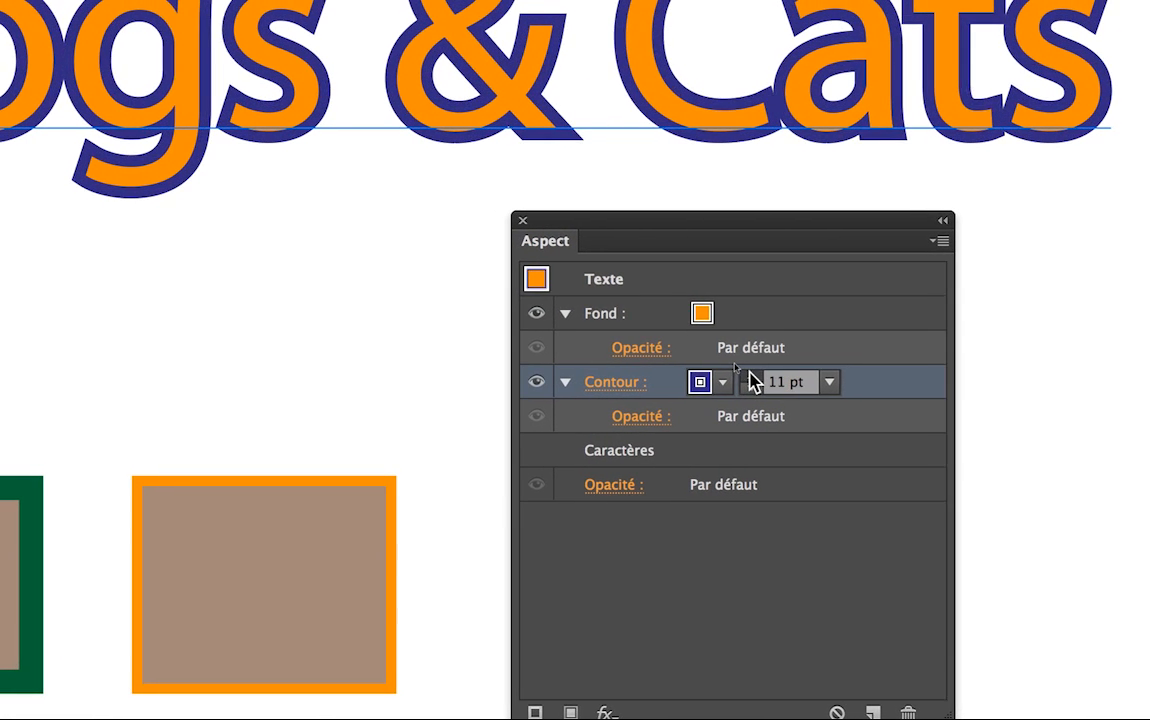
left_click(746, 376)
left_click(746, 376)
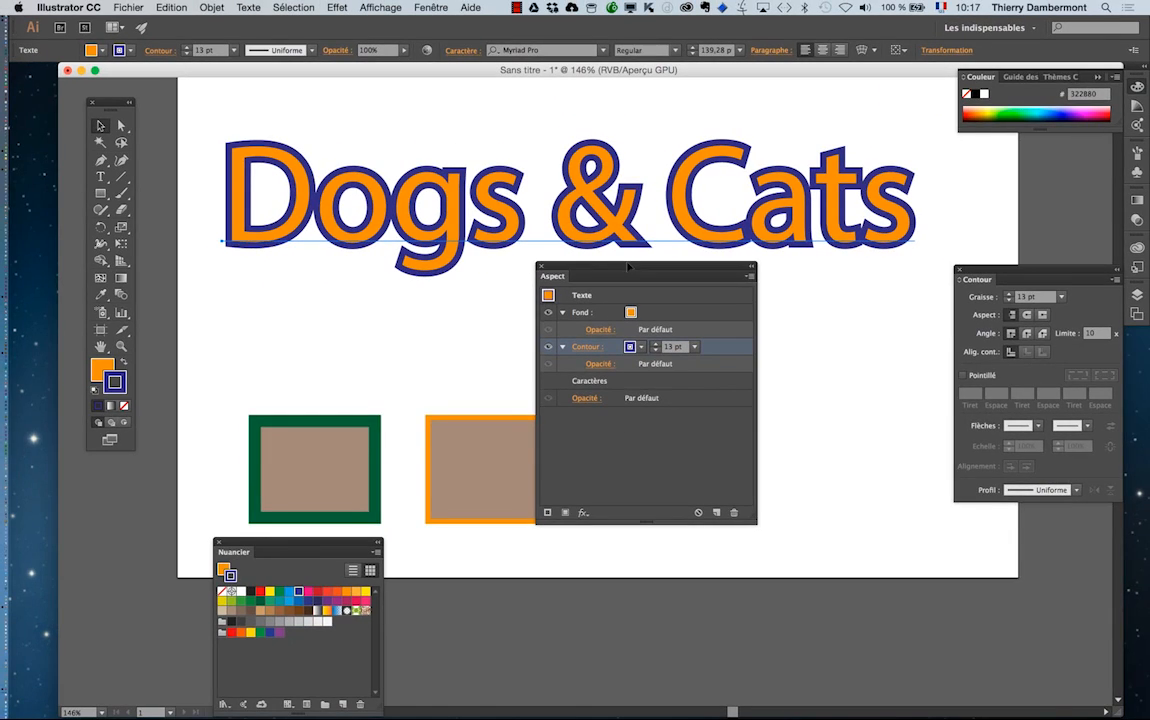
- Move the appearance attributes (Aspect) clear of the artwork and show the character settings (Caractère) below the text
left_click_drag(628, 266, 757, 273)
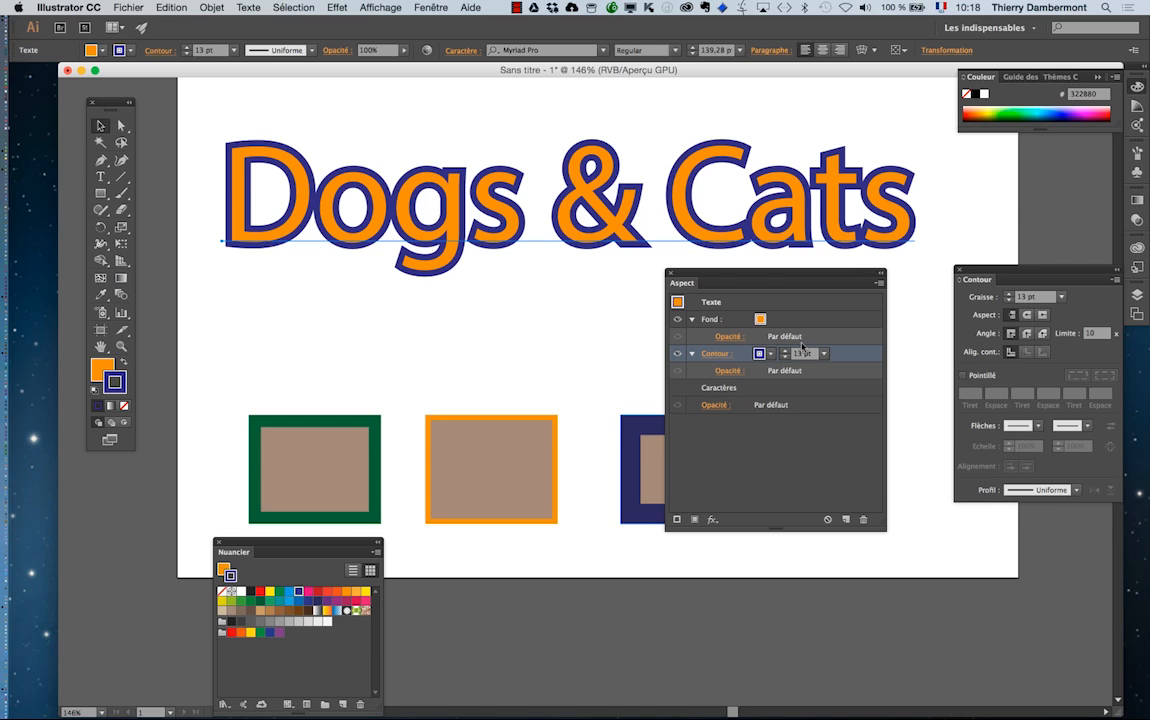
left_click_drag(759, 273, 756, 458)
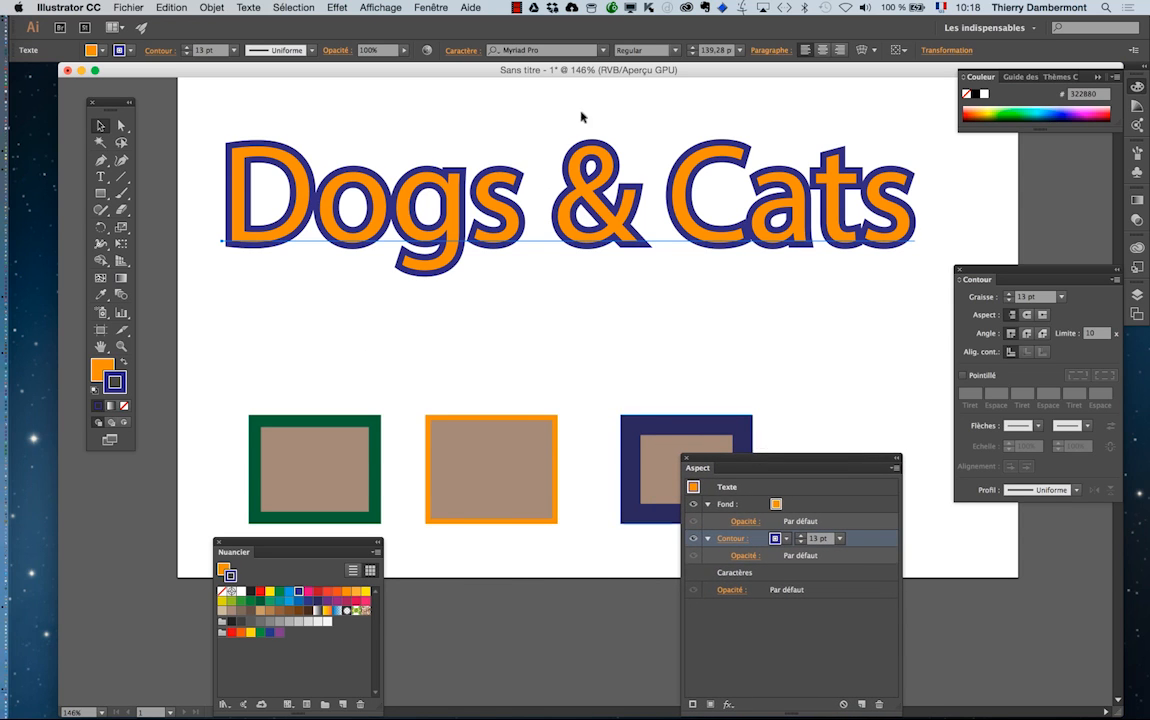
left_click(432, 8)
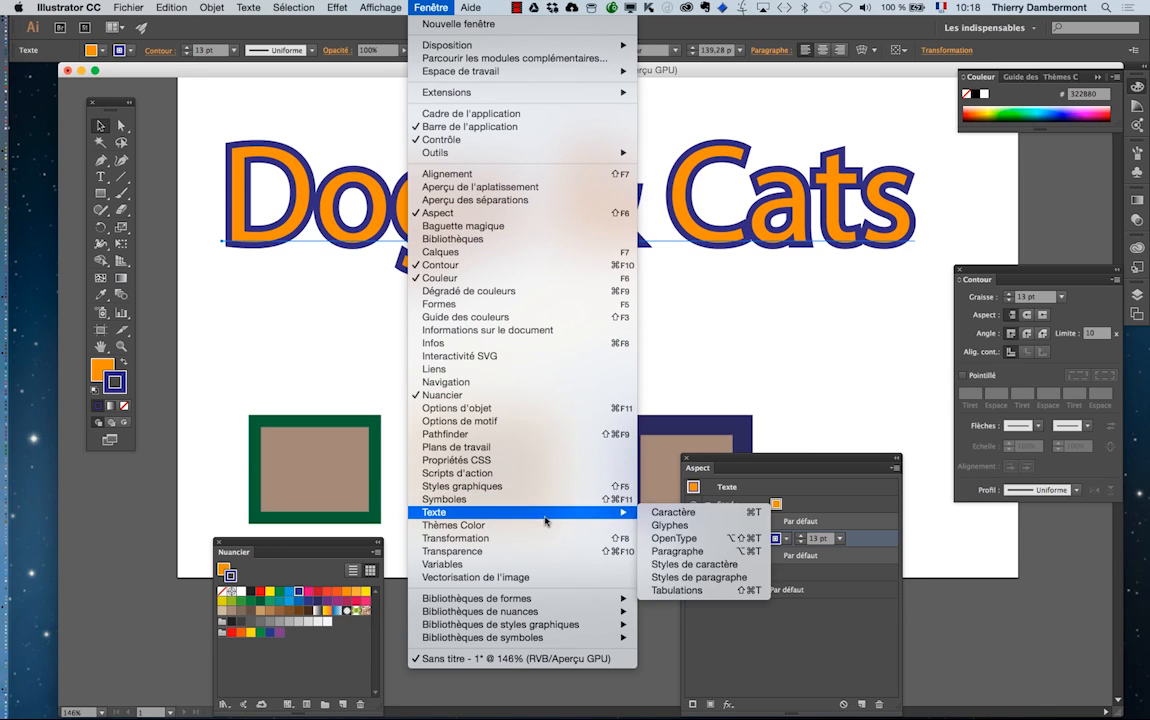
left_click(690, 510)
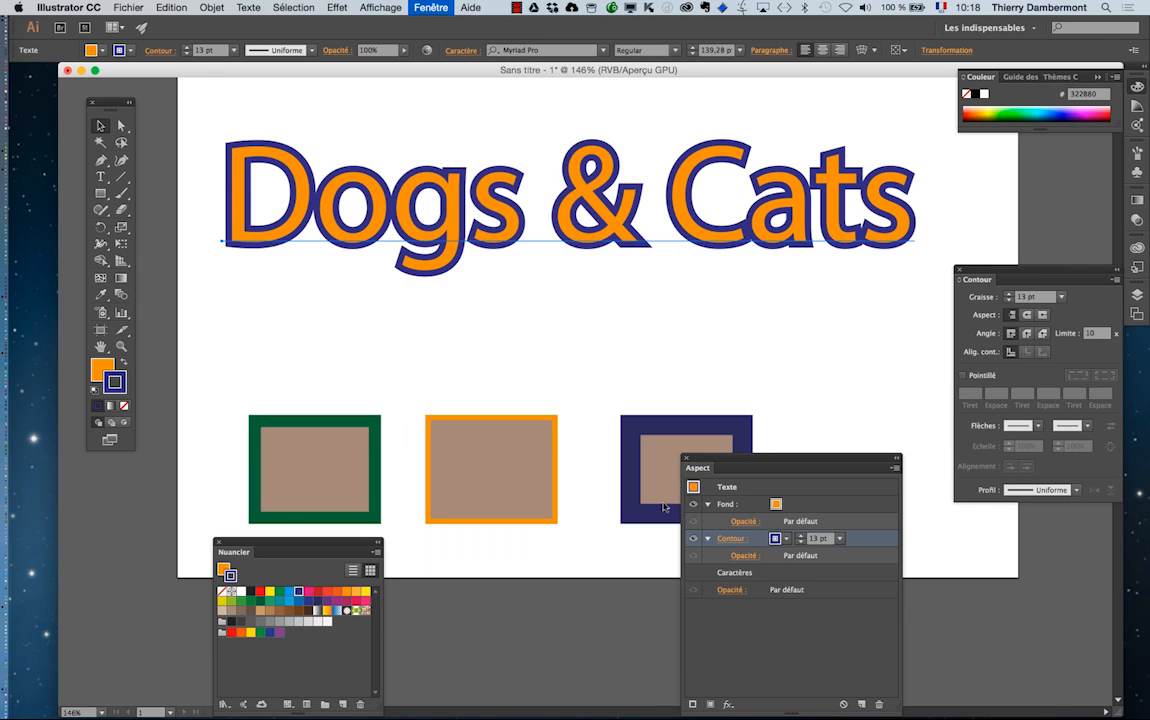
left_click_drag(823, 454, 551, 313)
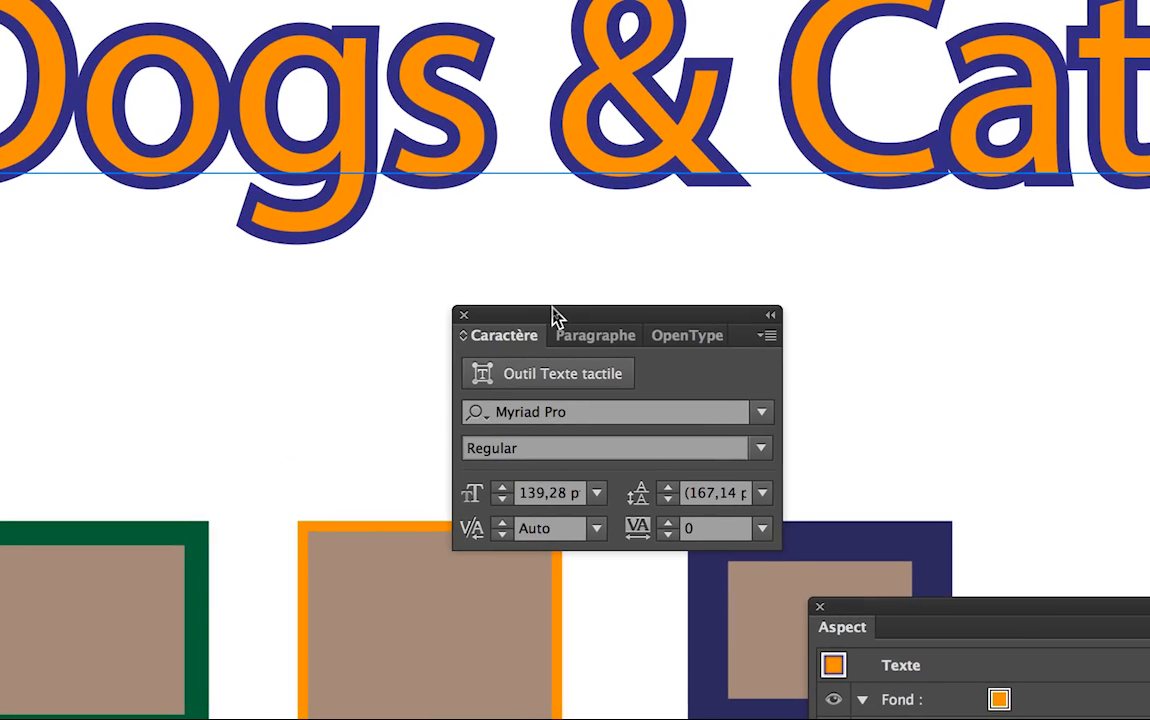
left_click_drag(553, 308, 578, 288)
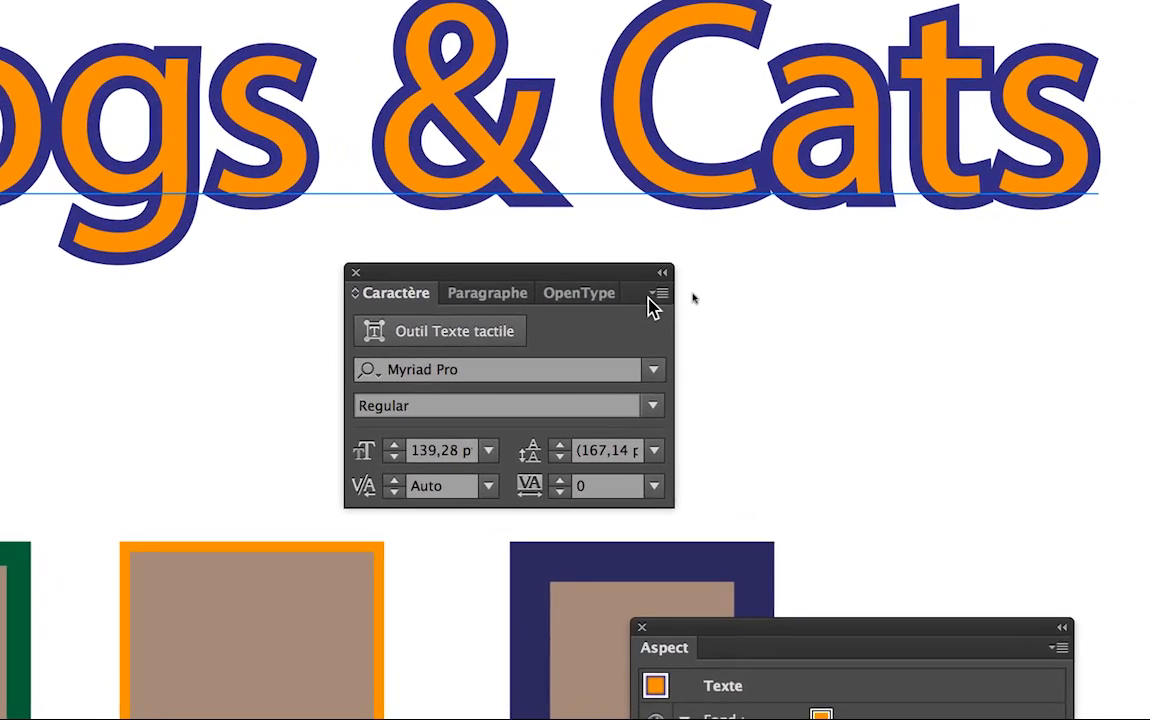
- Show the full set of character options and set the text's kerning to Optique
left_click(792, 312)
left_click(682, 300)
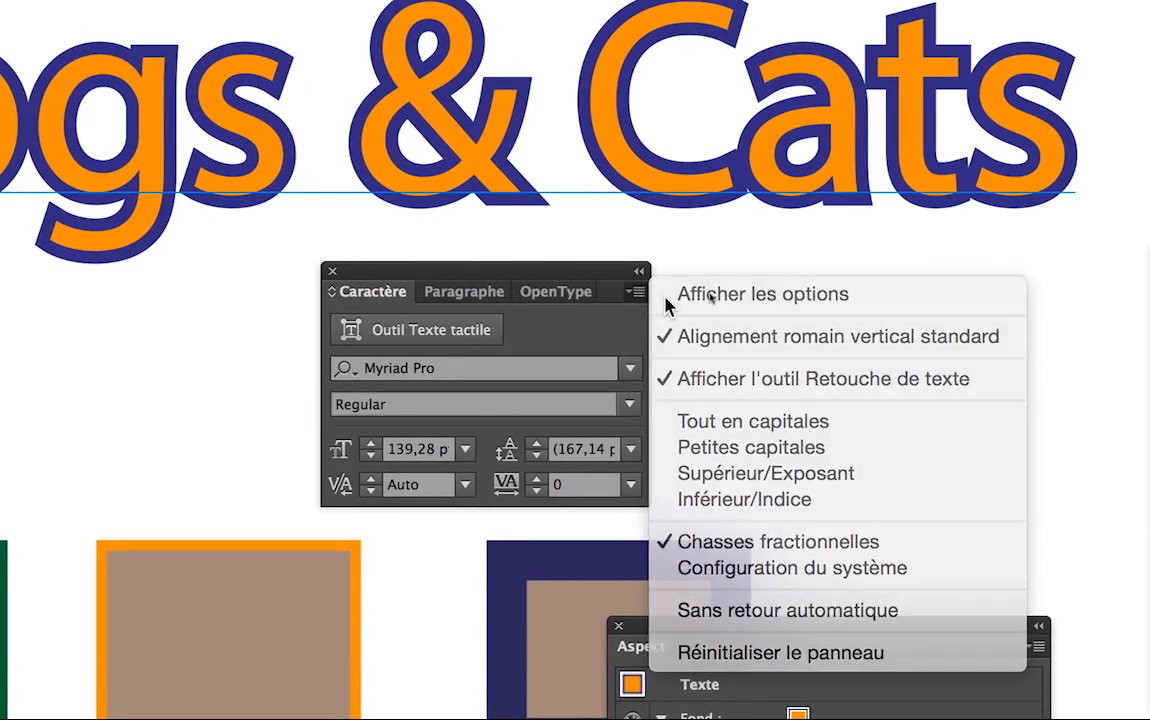
left_click(639, 292)
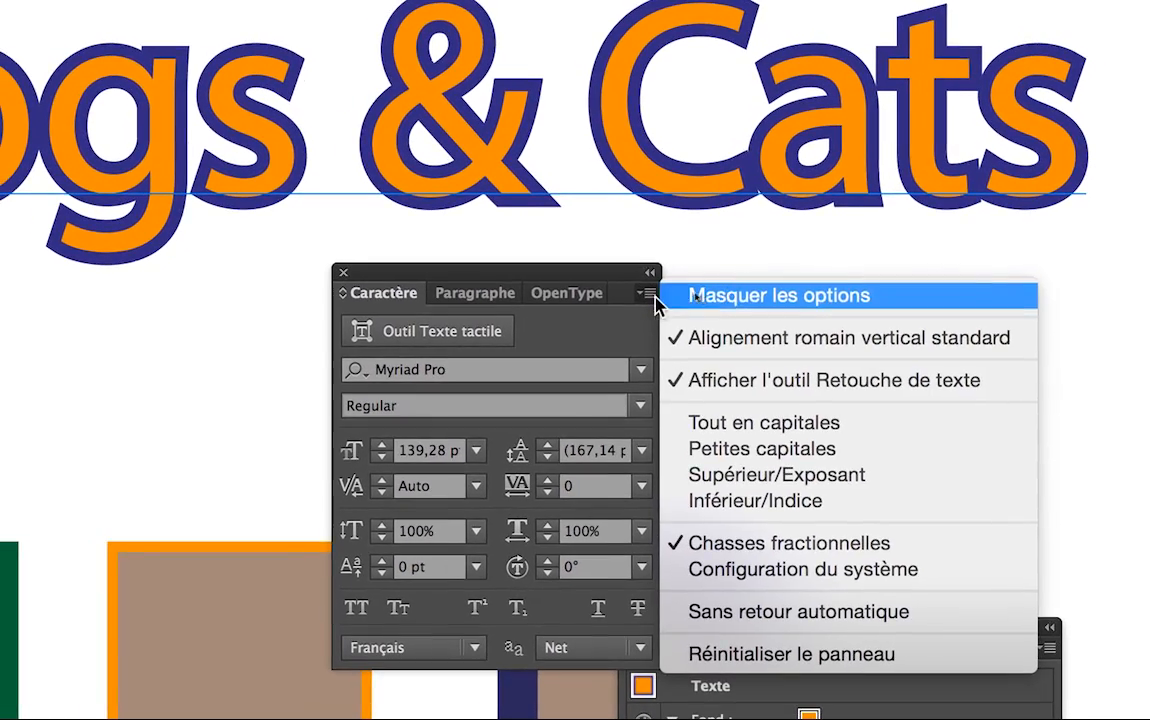
left_click(650, 300)
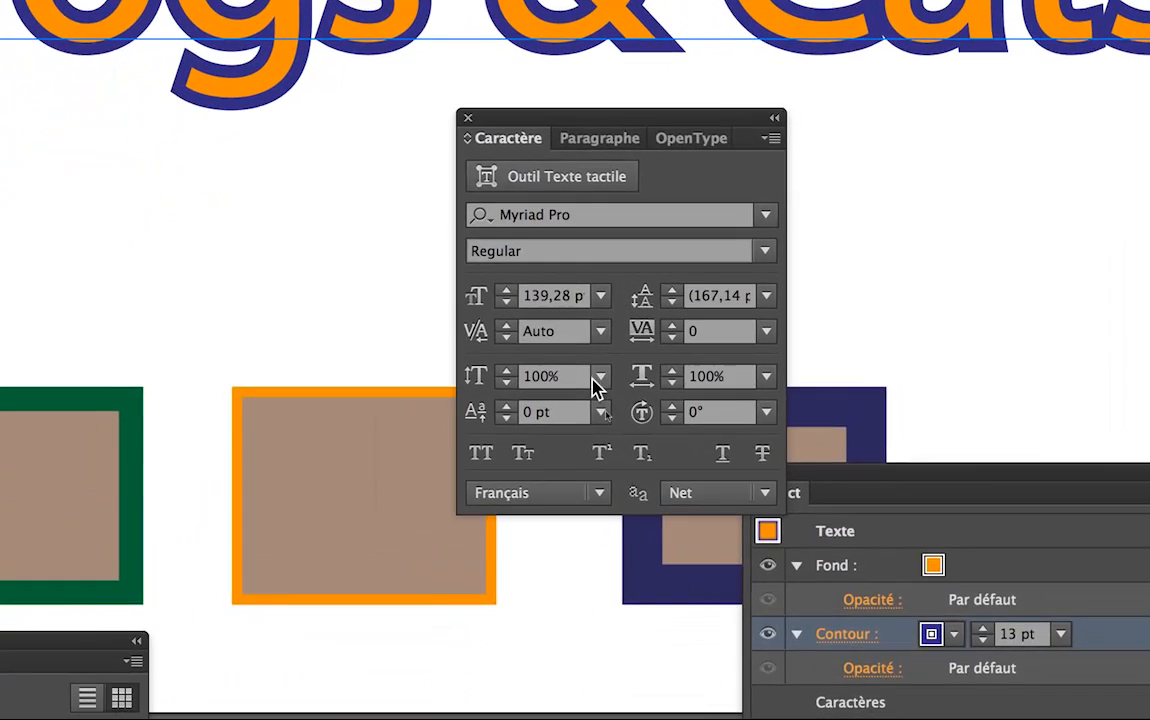
left_click(598, 334)
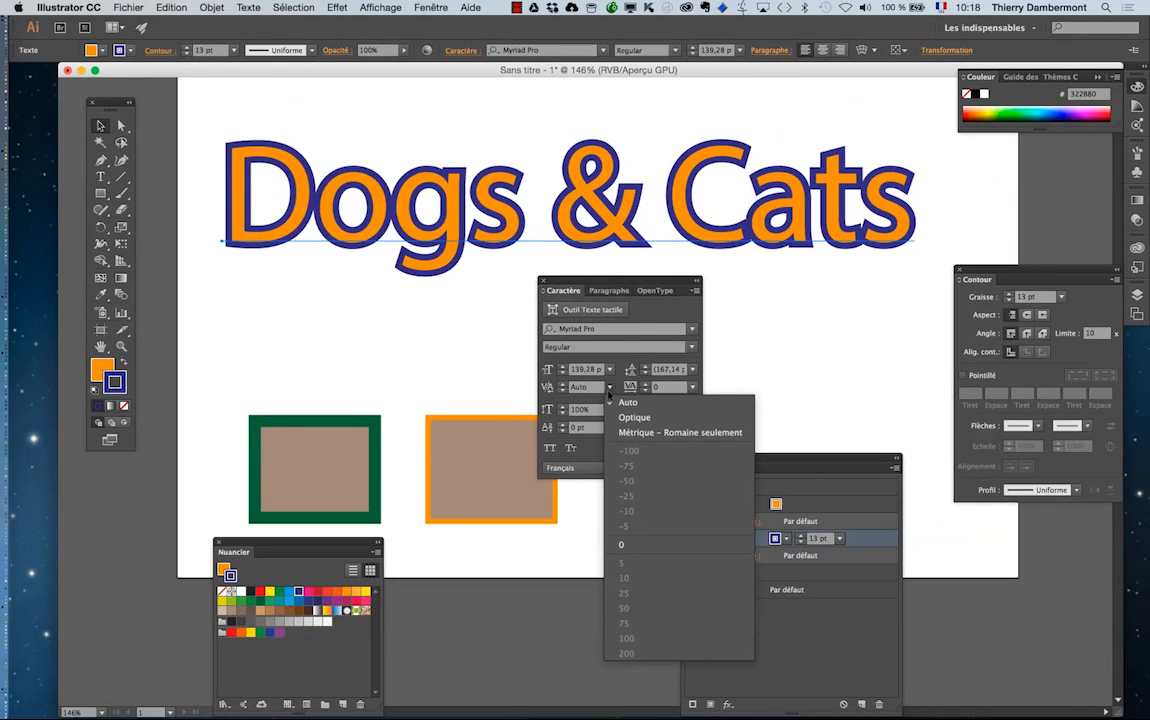
left_click(619, 417)
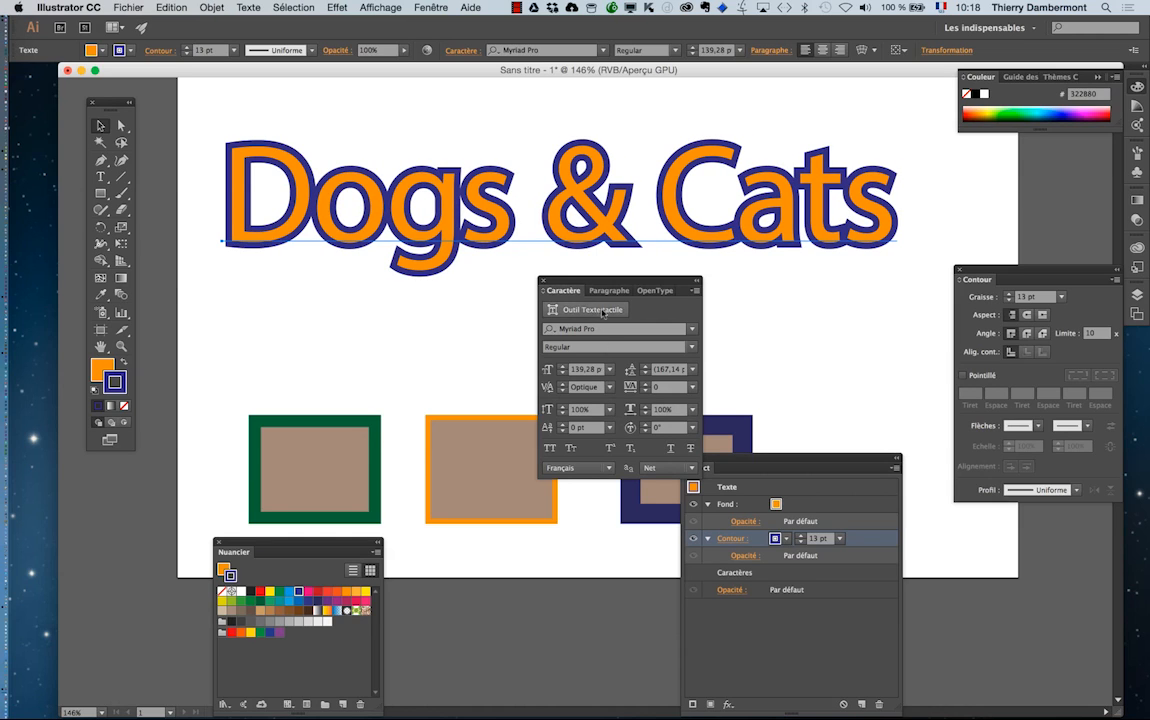
- Space out the letters of the whole "Dogs & Cats" text by setting its tracking to 50
left_click_drag(610, 286, 505, 302)
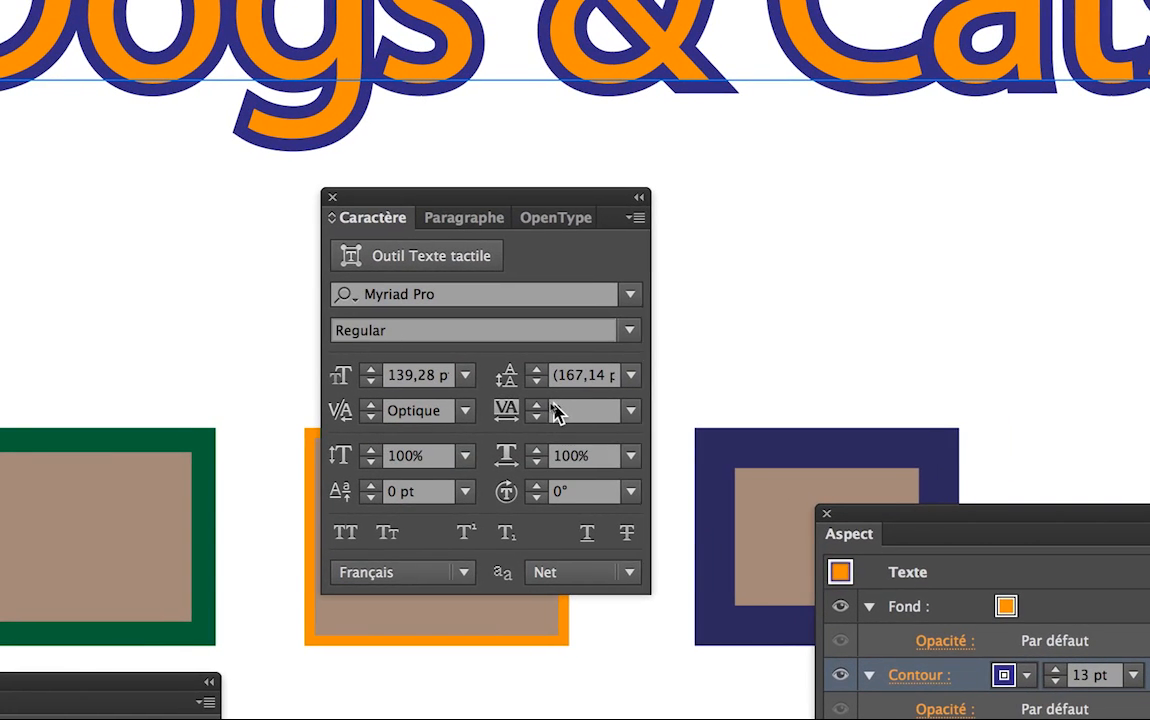
left_click(548, 405)
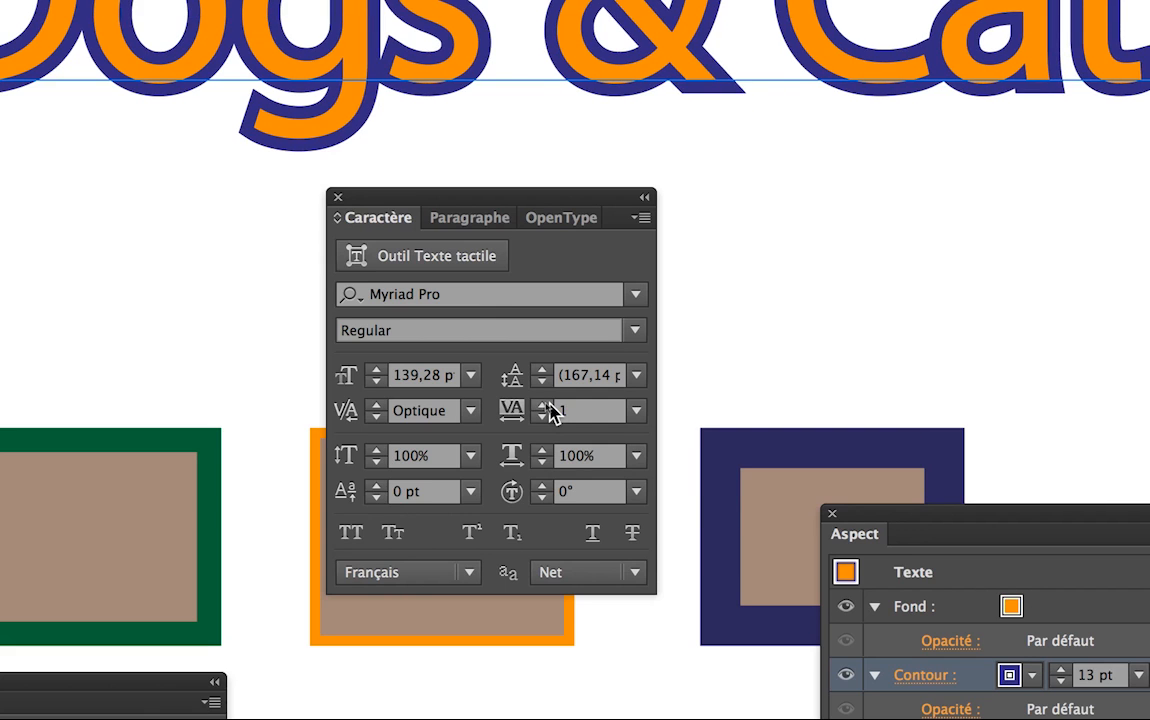
left_click(548, 405)
left_click(548, 405)
left_click(548, 405)
left_click(548, 405)
left_click(548, 405)
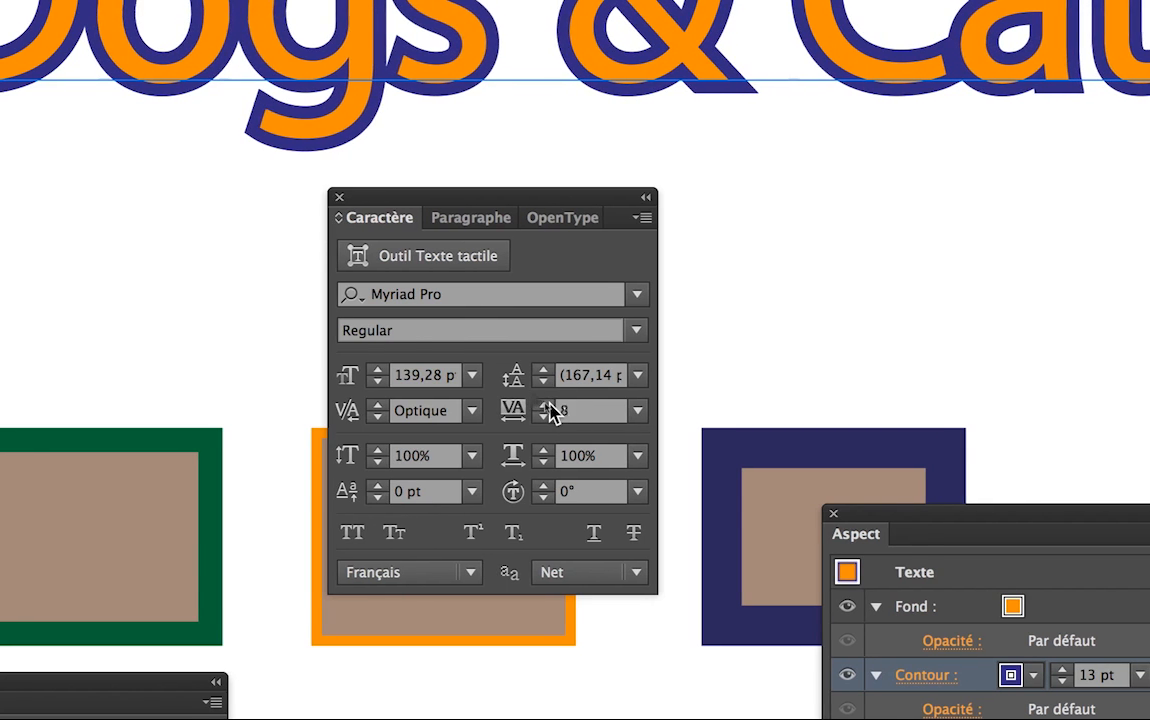
left_click(548, 405)
left_click(548, 405)
left_click(548, 405)
left_click(548, 405)
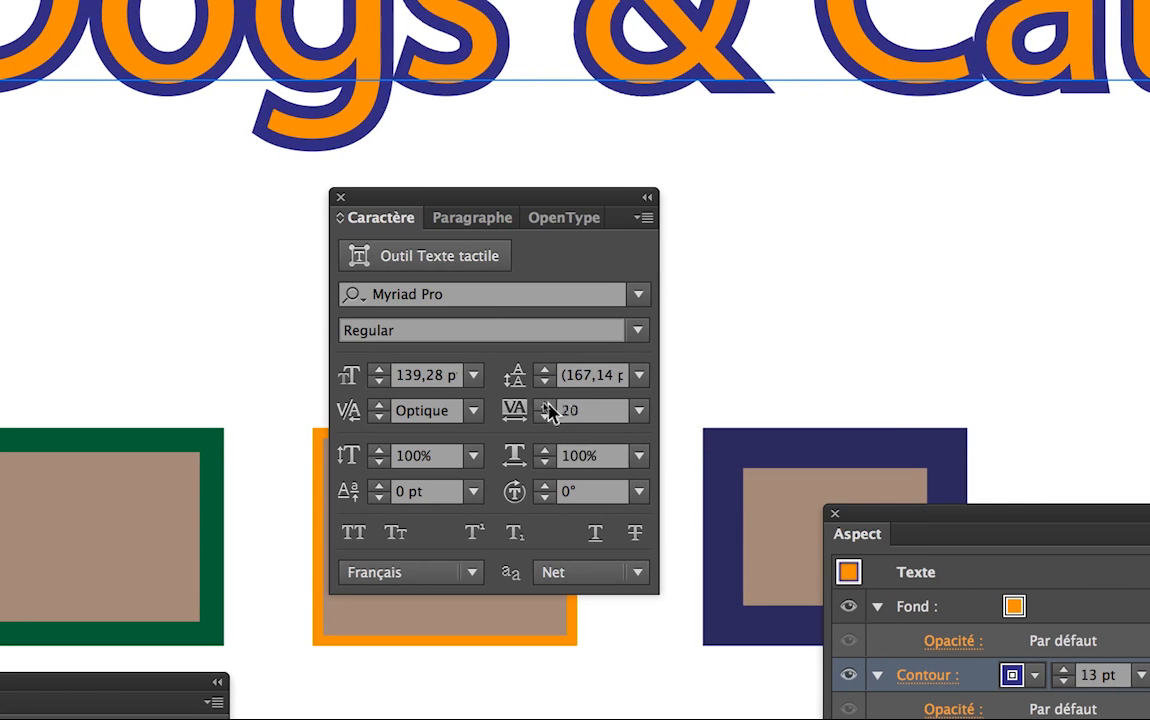
left_click(548, 408)
left_click(548, 408)
left_click(548, 408)
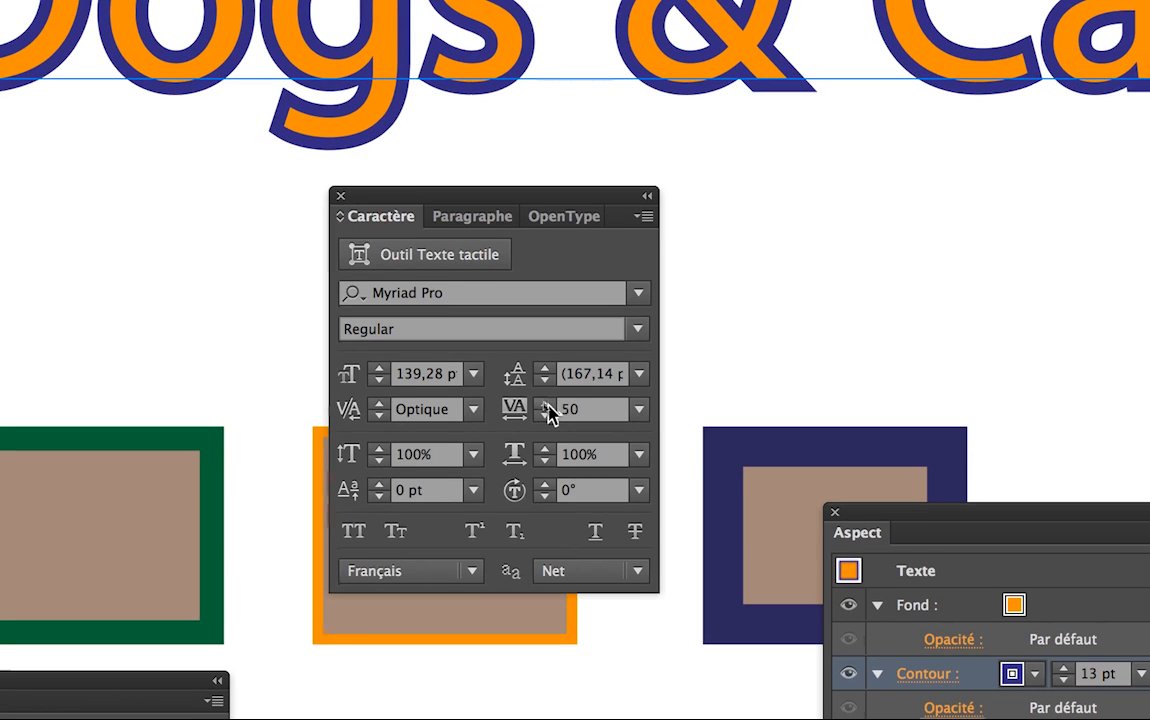
left_click(548, 408)
left_click(548, 408)
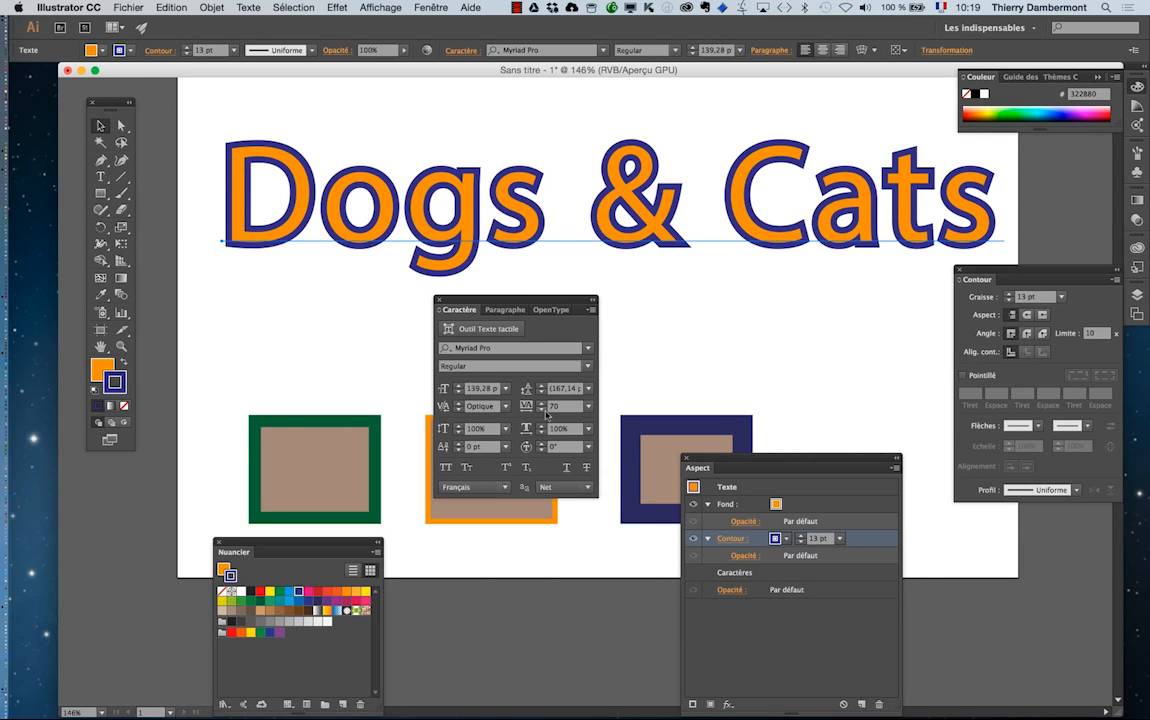
left_click(542, 411)
left_click(542, 411)
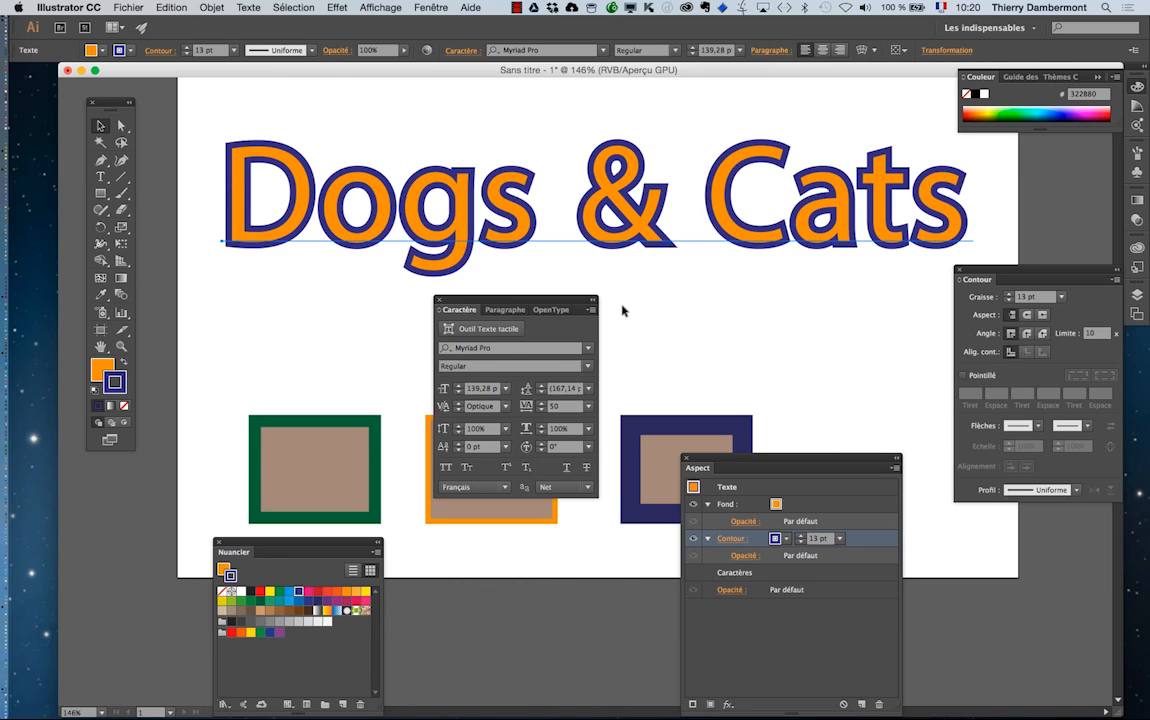
- Bring the tools next to the artwork and place a text cursor between the "o" and "g" of "Dogs"
left_click_drag(116, 107, 180, 130)
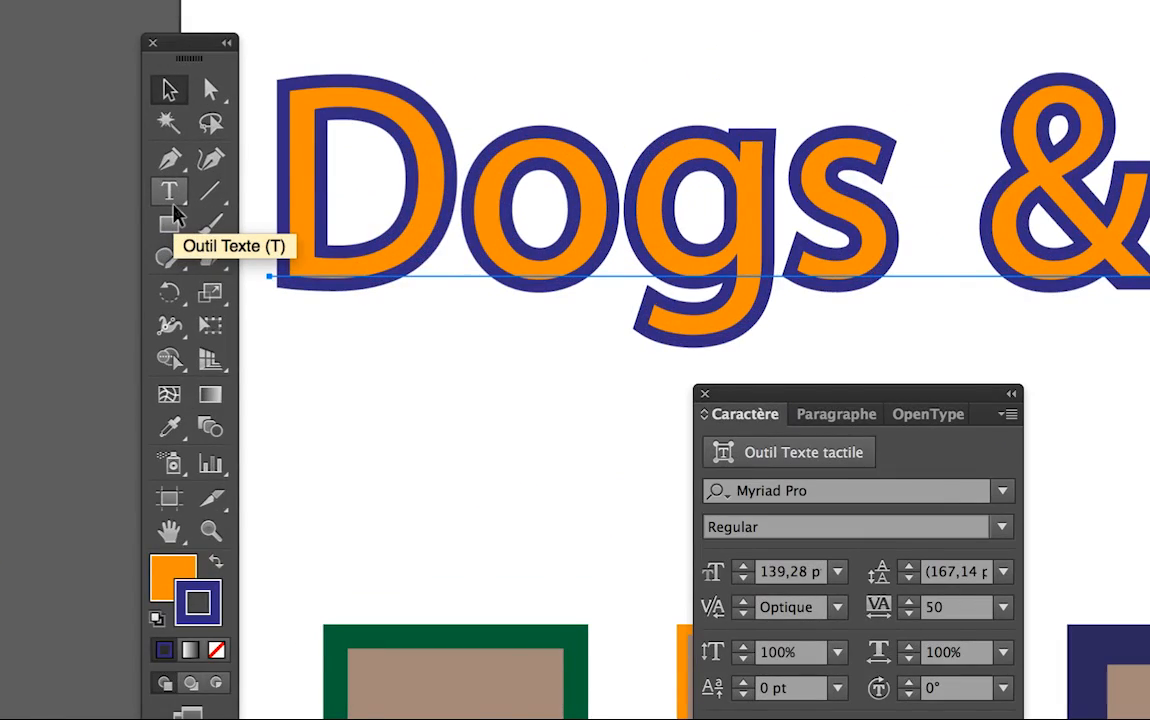
left_click(172, 200)
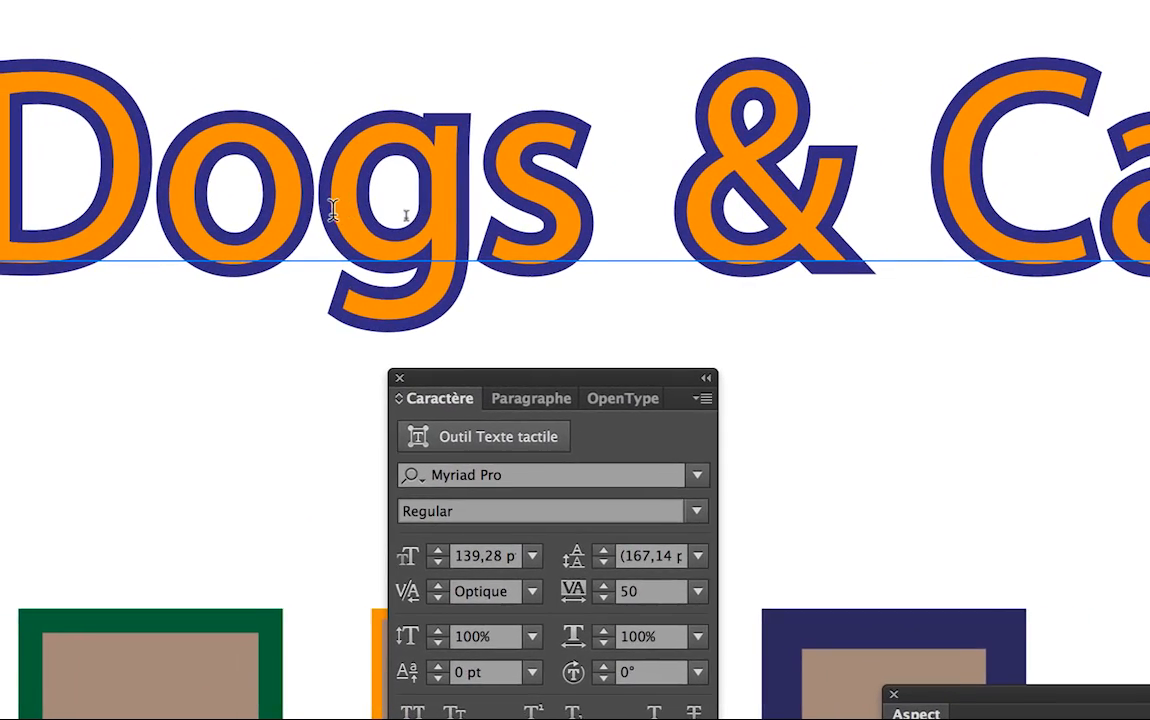
left_click(412, 218)
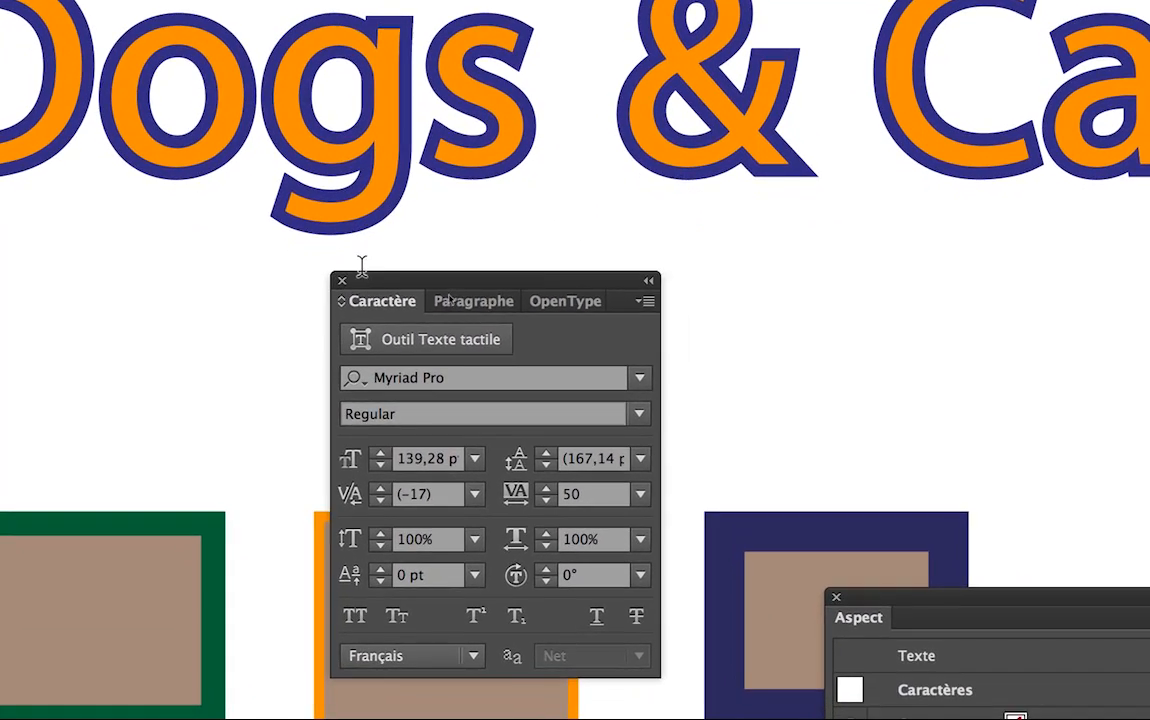
- Move the character settings (Caractère) beside "Cats" and inspect the kerning of the C–a and a–t letter pairs
left_click_drag(363, 280, 372, 177)
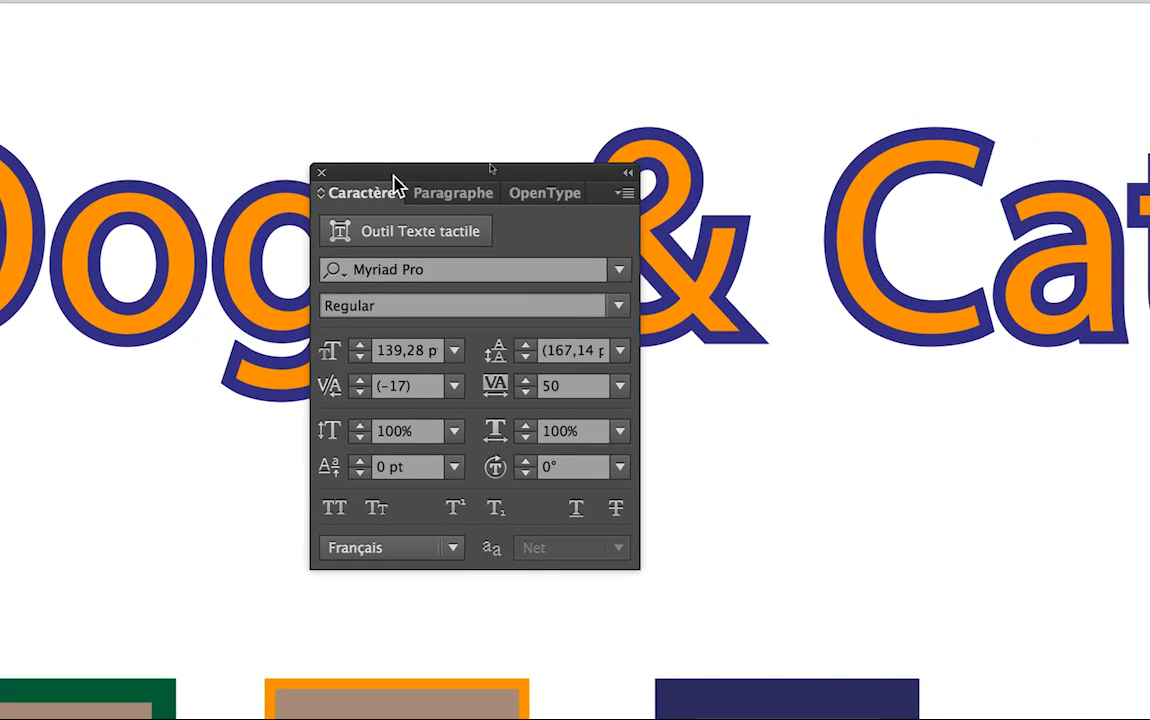
left_click_drag(386, 107, 972, 99)
left_click_drag(595, 175, 834, 169)
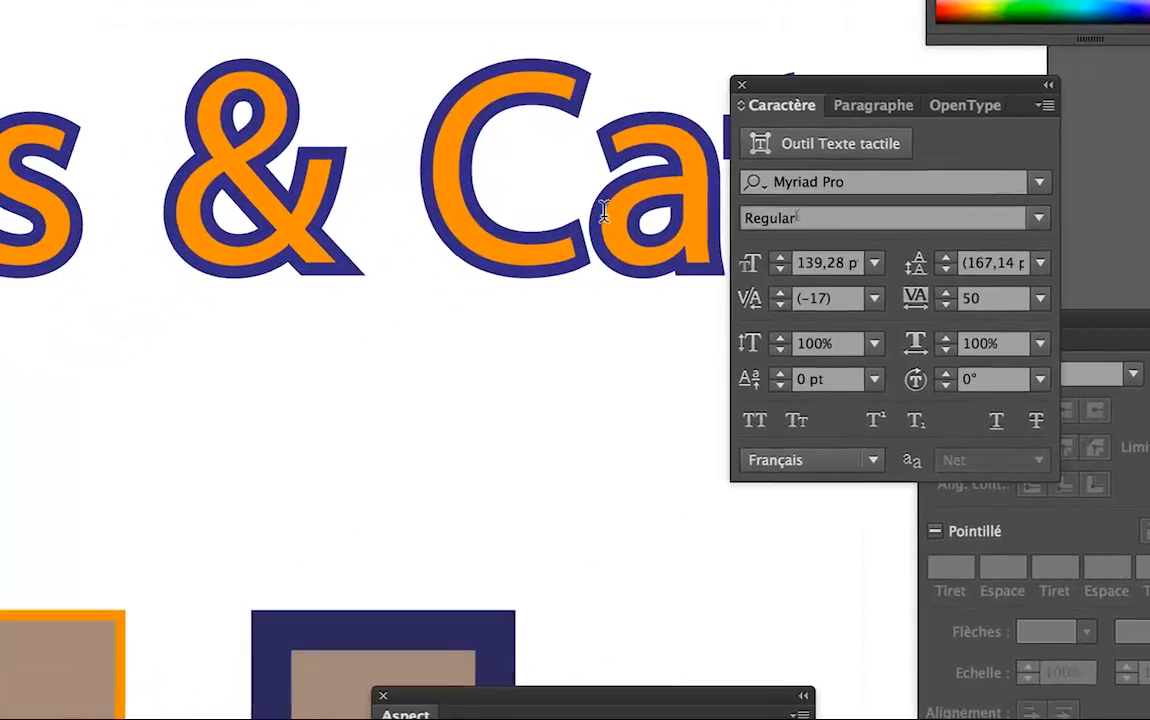
left_click(603, 210)
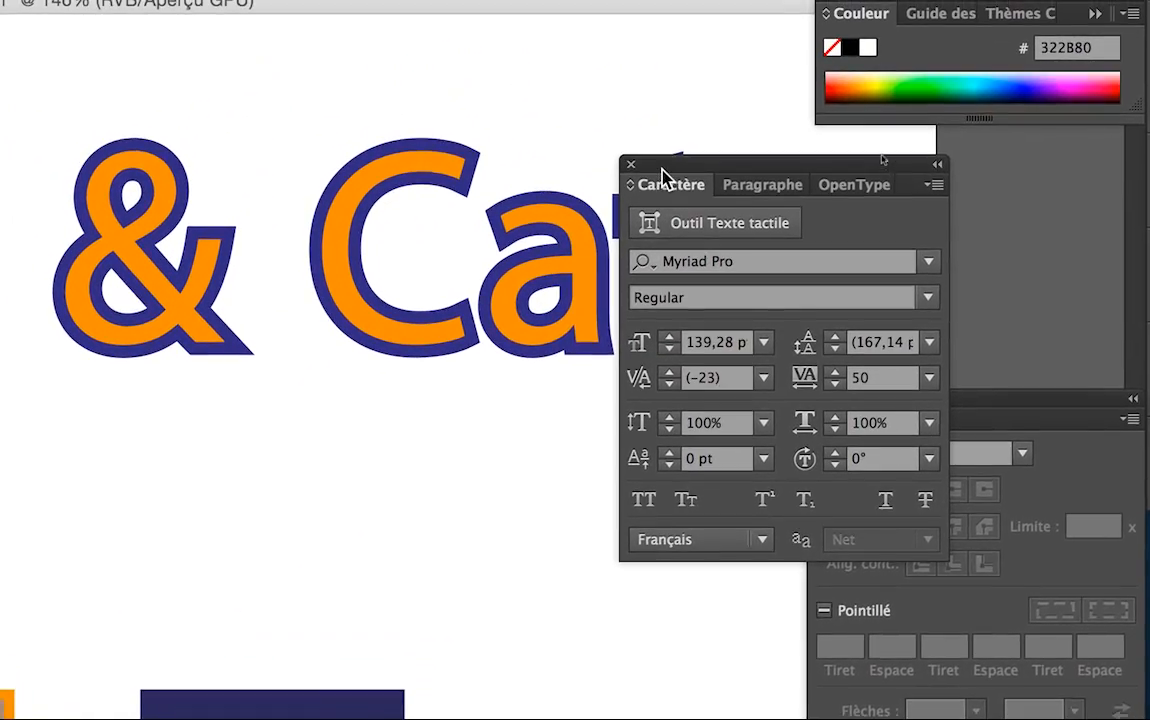
left_click_drag(662, 168, 751, 157)
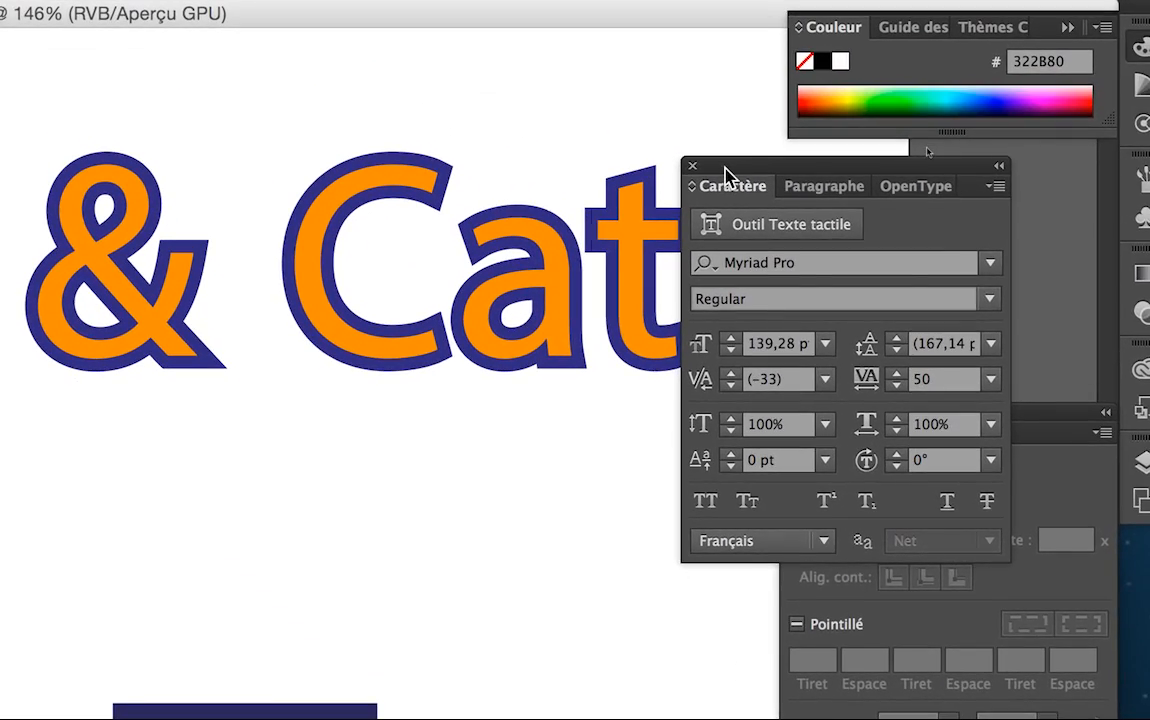
left_click_drag(704, 16, 726, 16)
left_click_drag(735, 175, 821, 180)
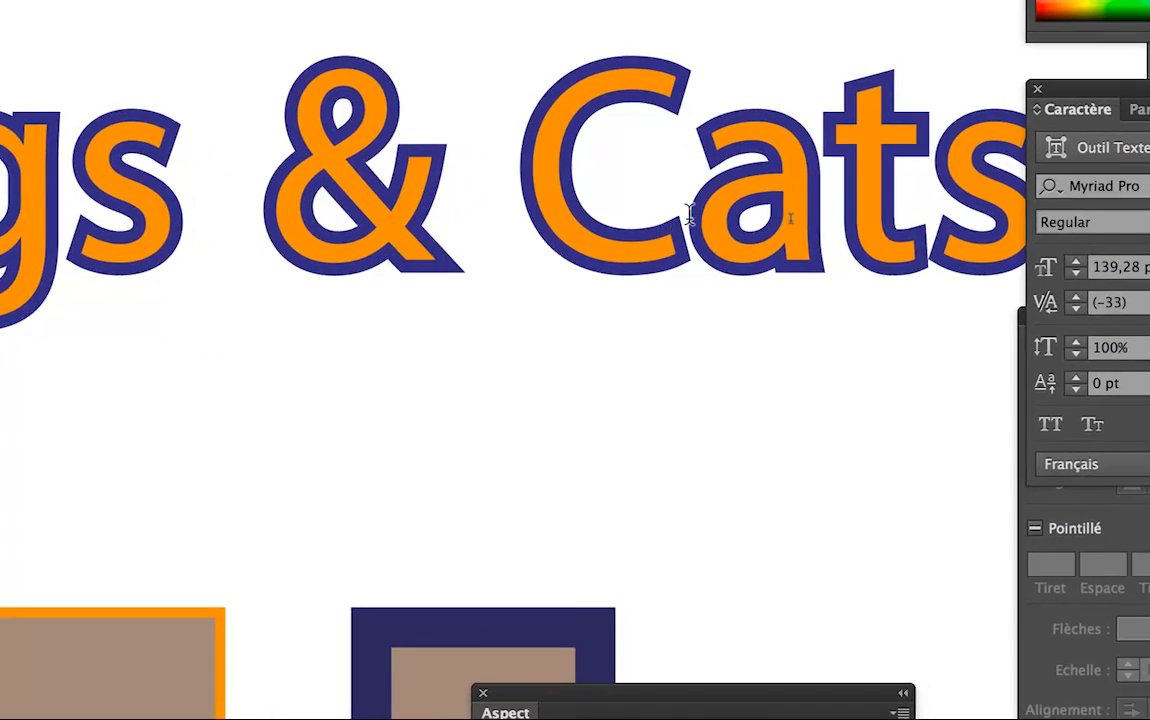
- Open up the gap between the "C" and "a" of "Cats" by setting their kerning to 0
left_click(732, 200)
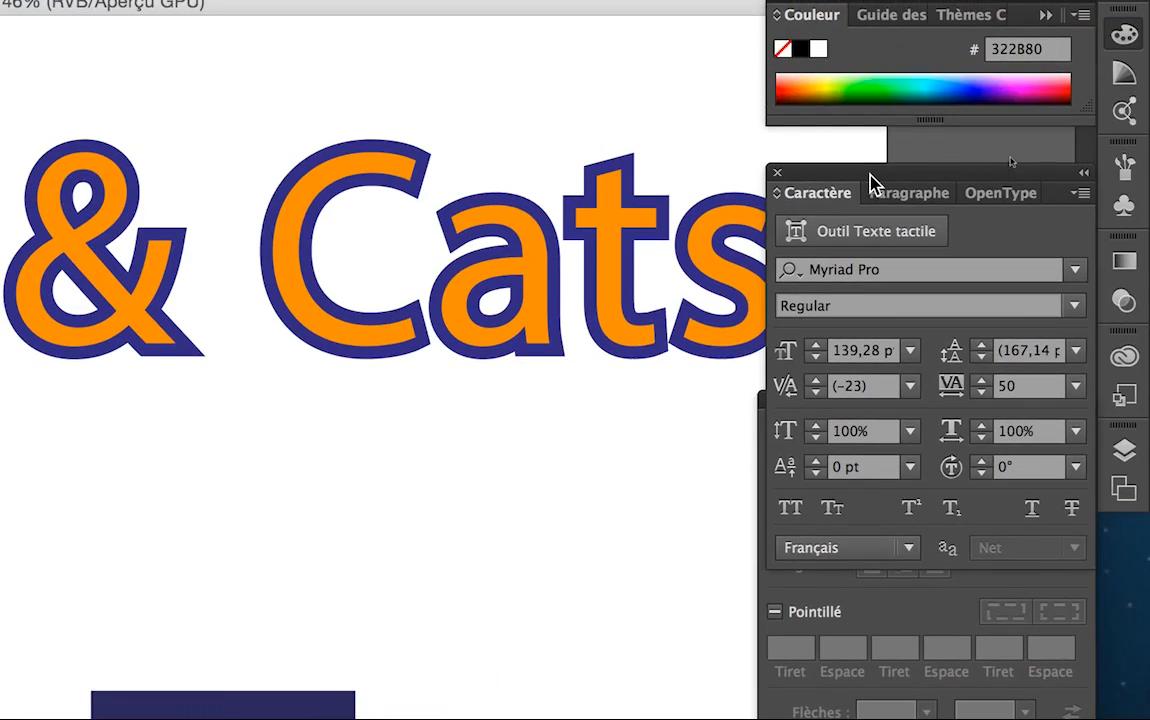
left_click_drag(1083, 89, 962, 79)
left_click_drag(785, 170, 585, 160)
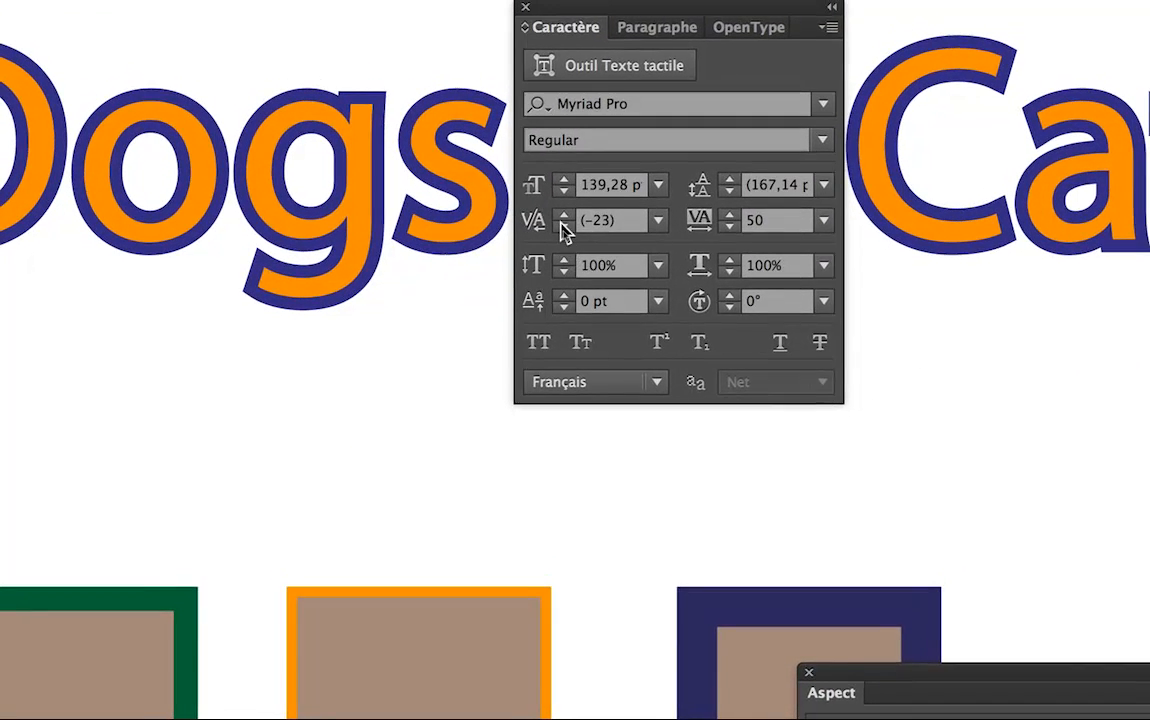
left_click(564, 216)
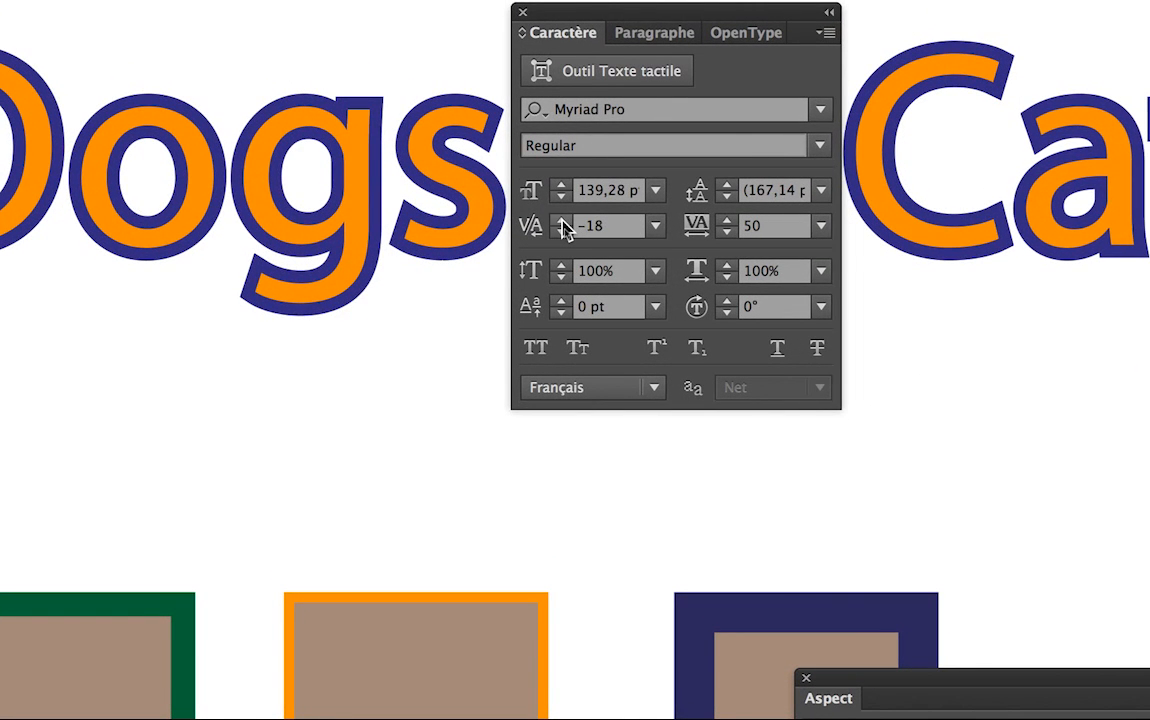
left_click(562, 221)
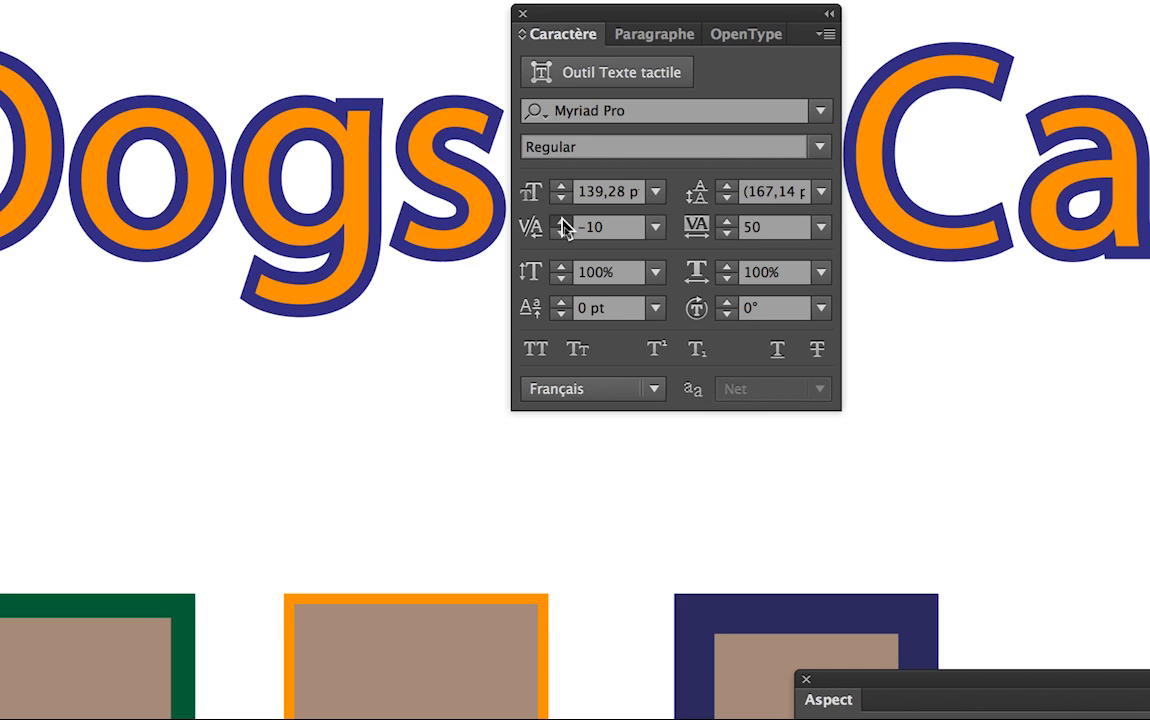
left_click(562, 222)
left_click(562, 222)
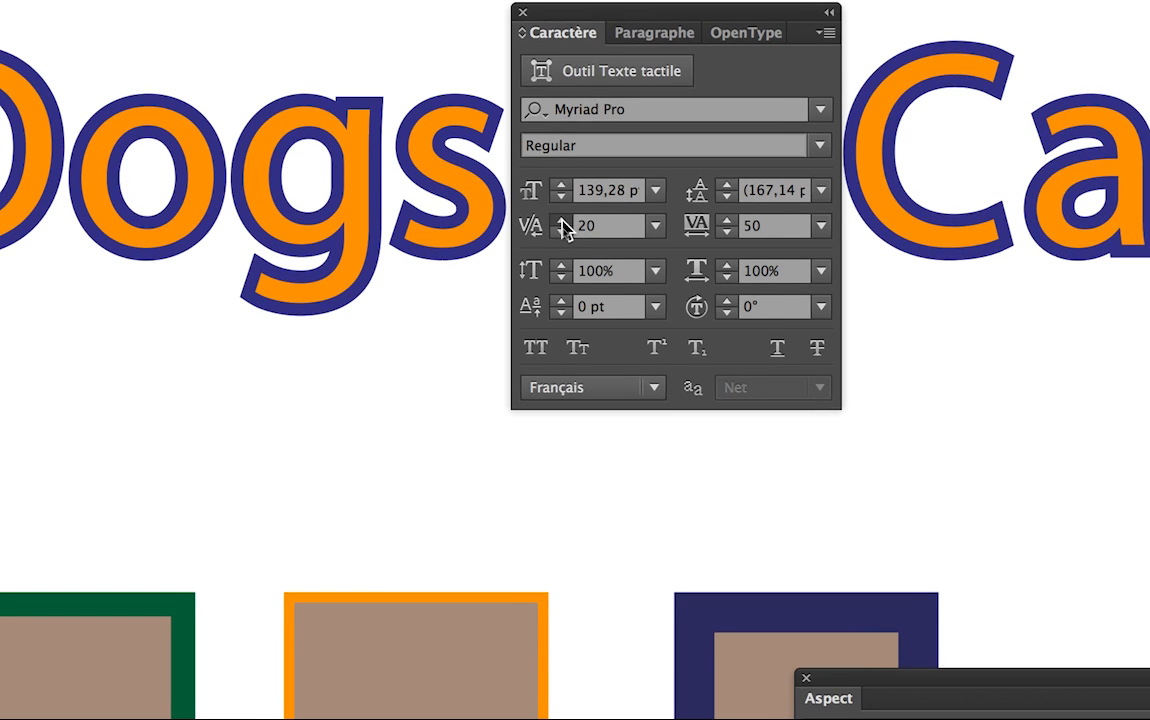
left_click(562, 222)
left_click(563, 224)
left_click(563, 224)
left_click(563, 224)
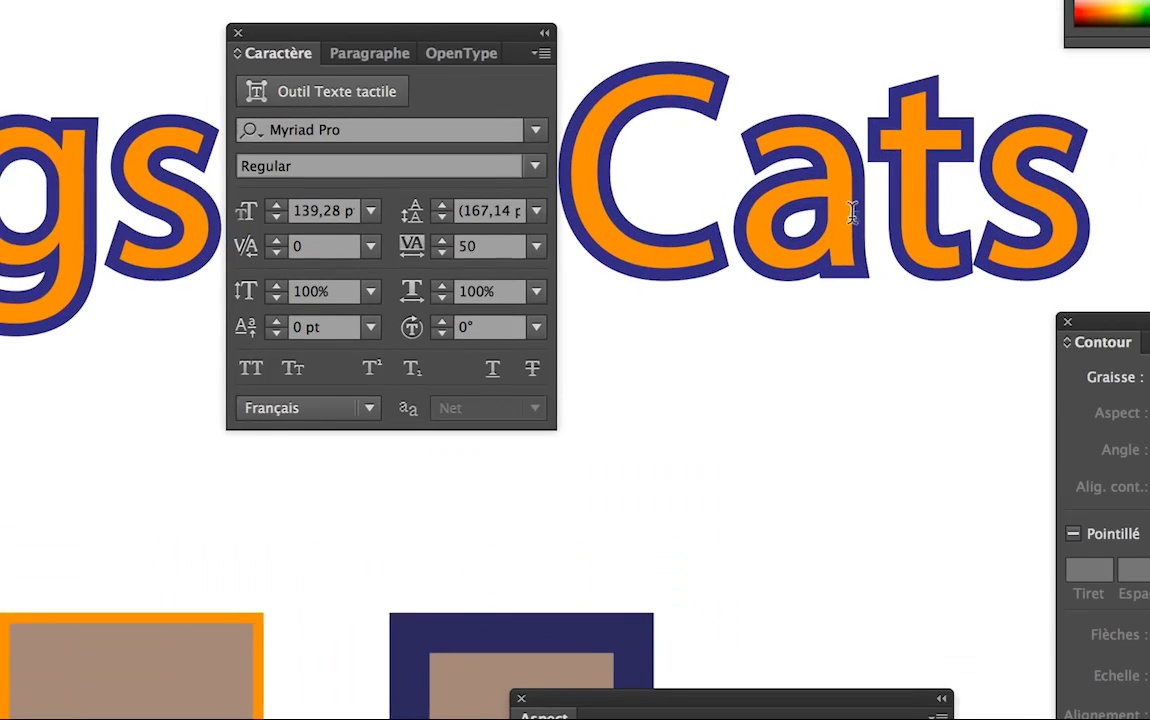
- Move the character settings clear of "Cats" and set the kerning between its "a" and "t" to -20
left_click(862, 219)
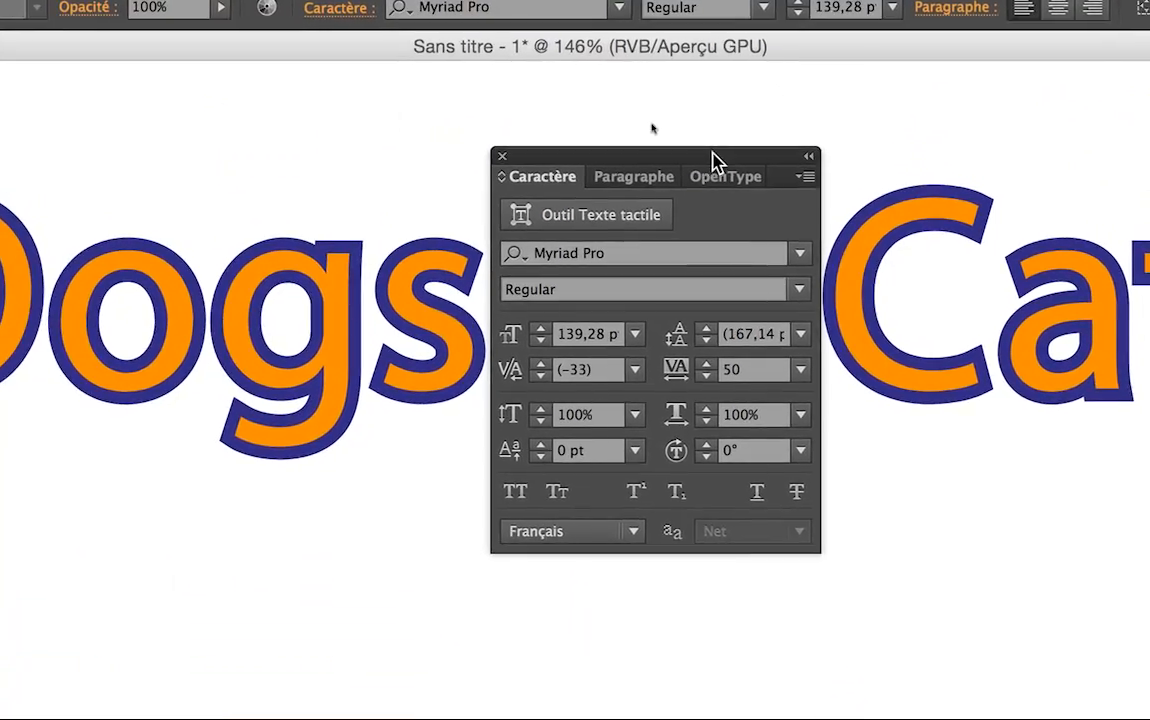
left_click_drag(712, 154, 980, 166)
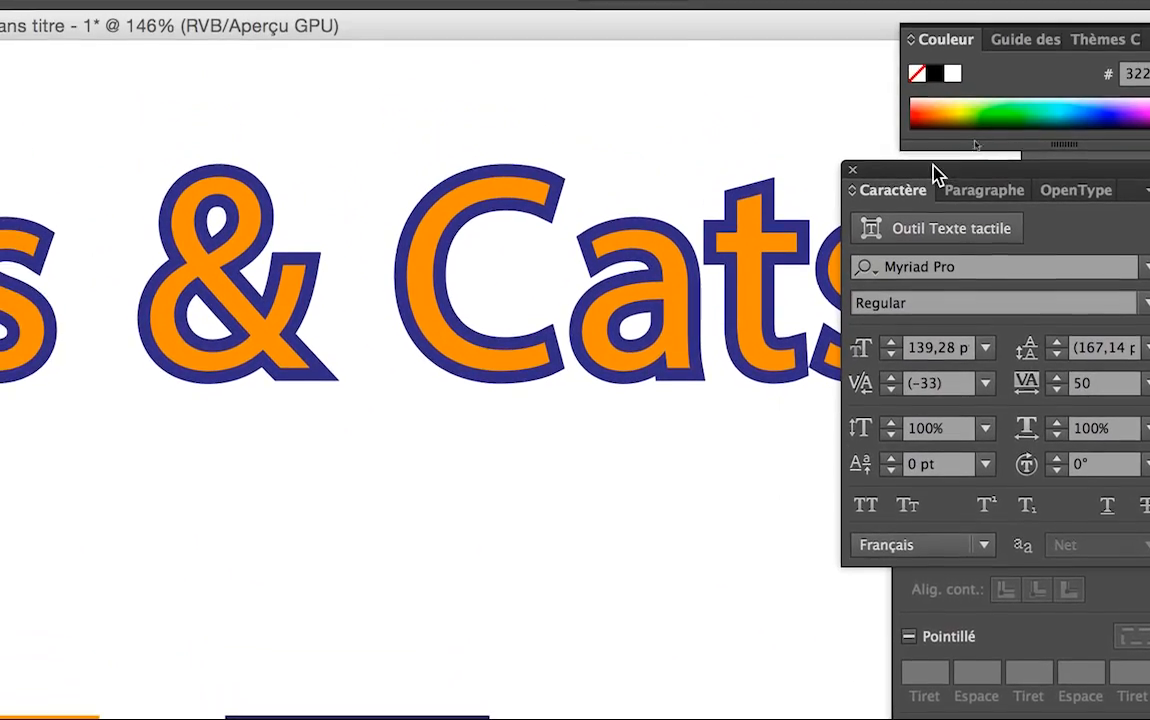
left_click_drag(909, 74, 1001, 76)
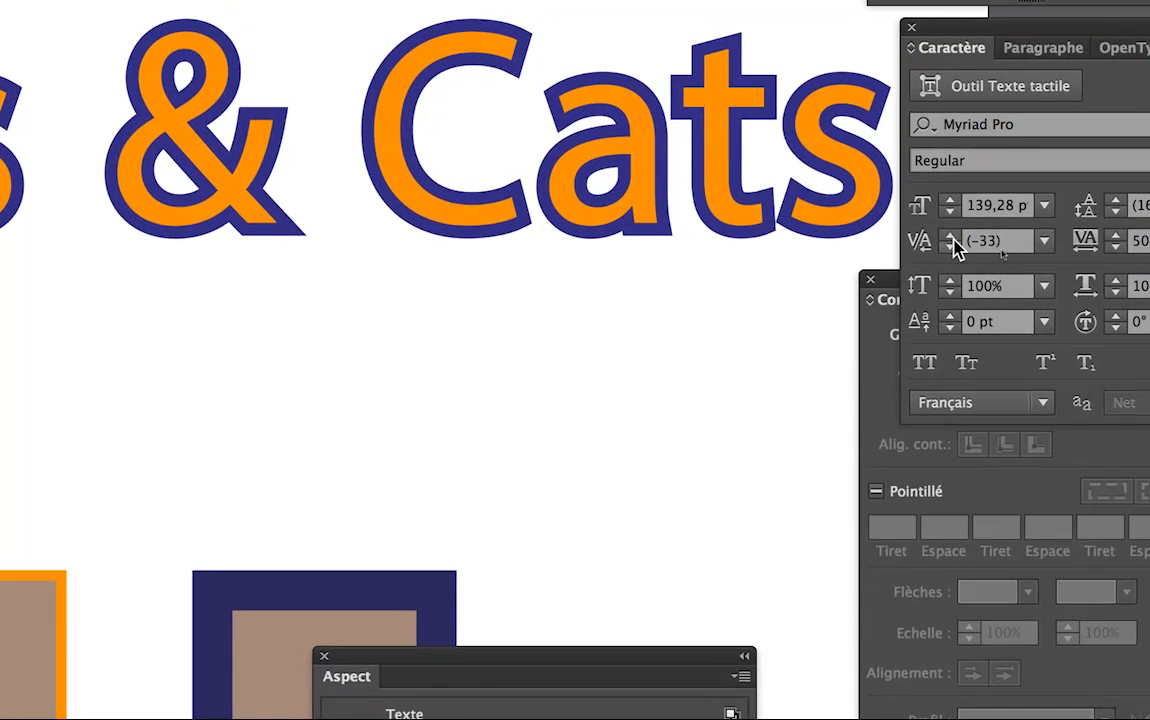
left_click(958, 211)
left_click(955, 239)
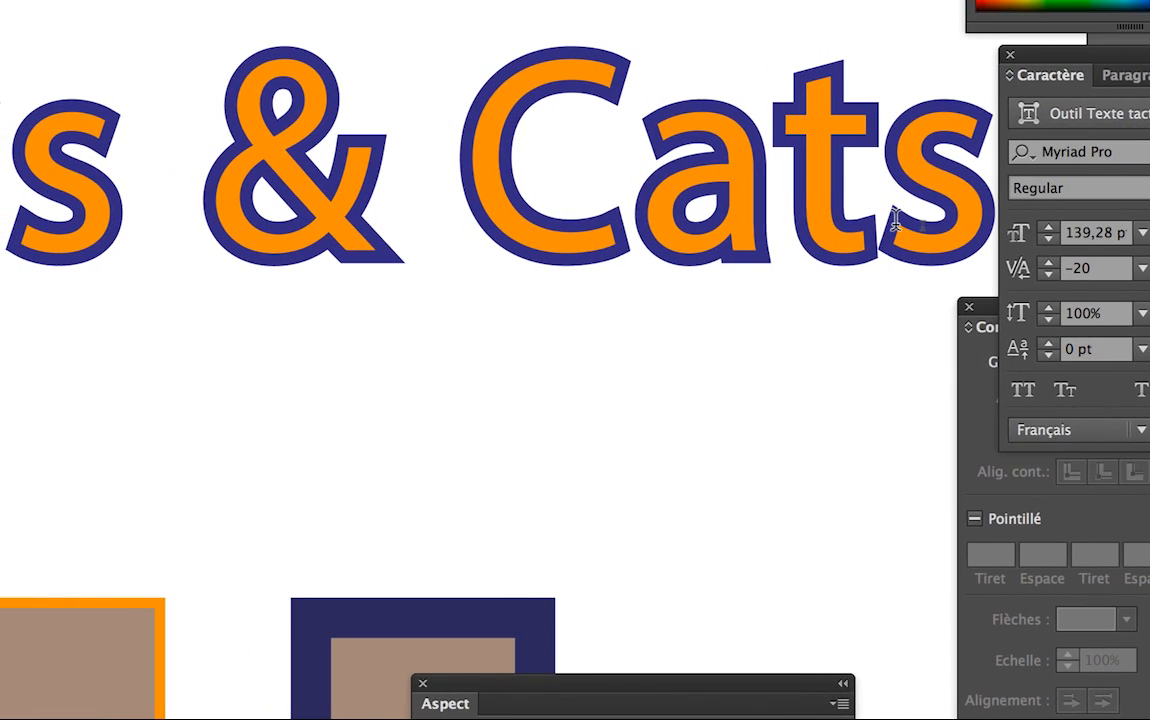
- Widen the space between the "t" and "s" of "Cats" by raising their kerning to 20
left_click(894, 224)
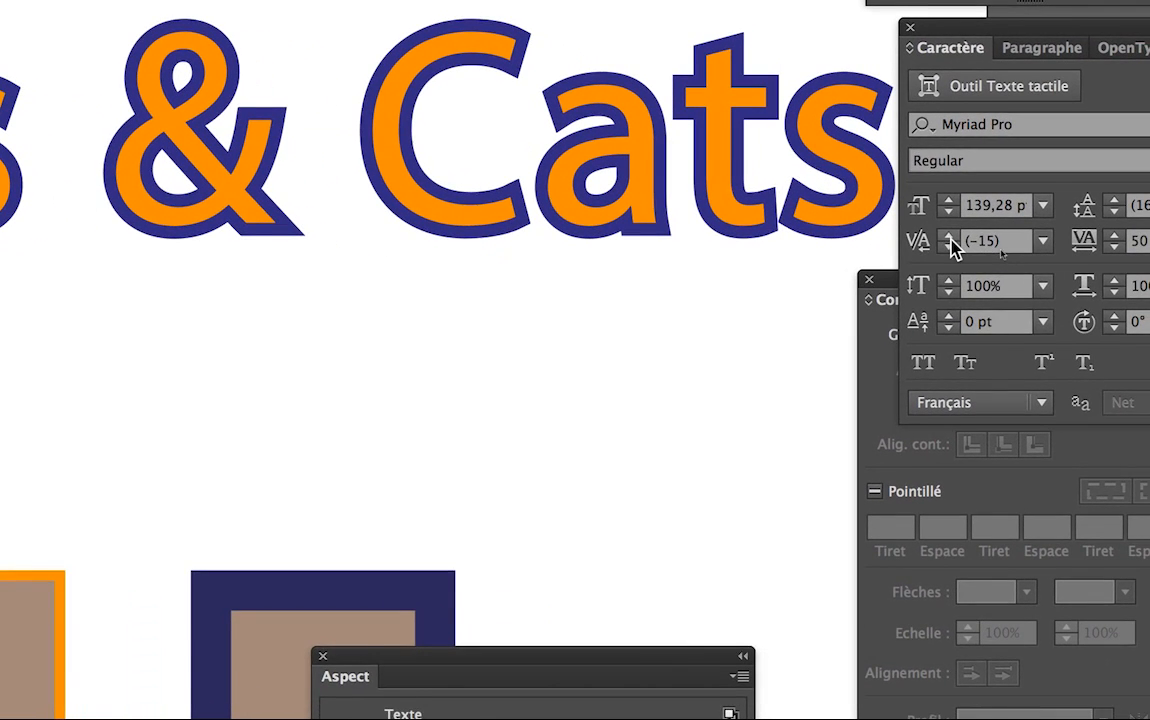
left_click(951, 240)
left_click(951, 240)
left_click(951, 240)
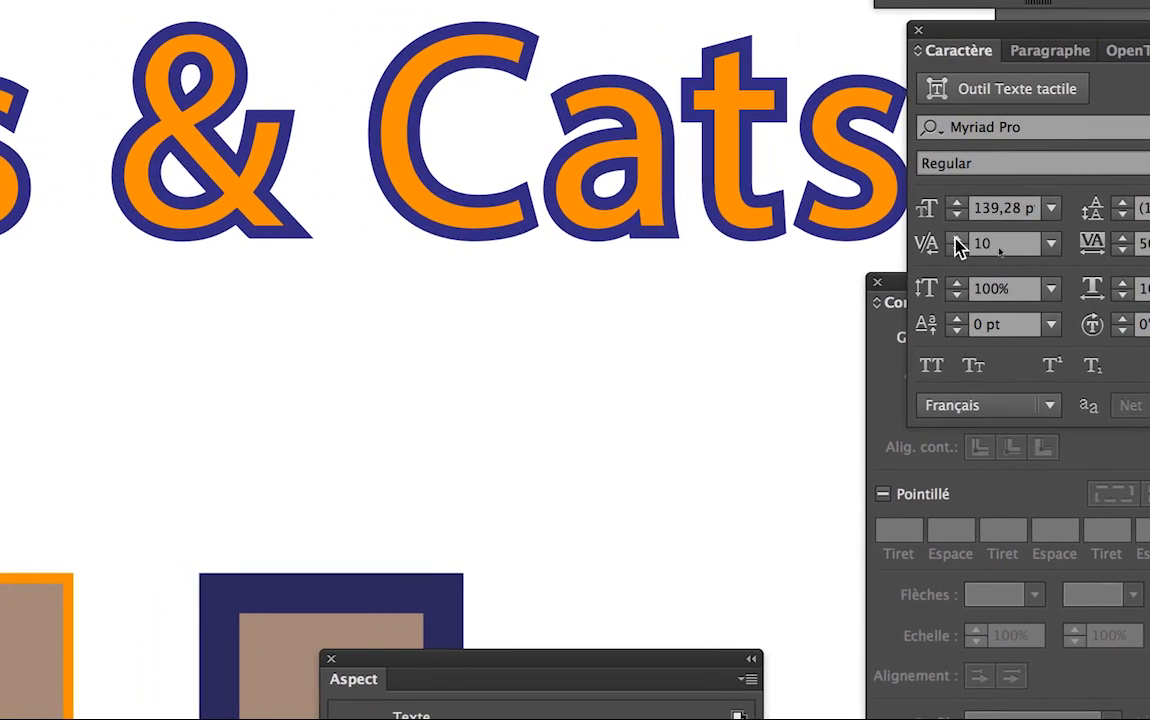
left_click(849, 225)
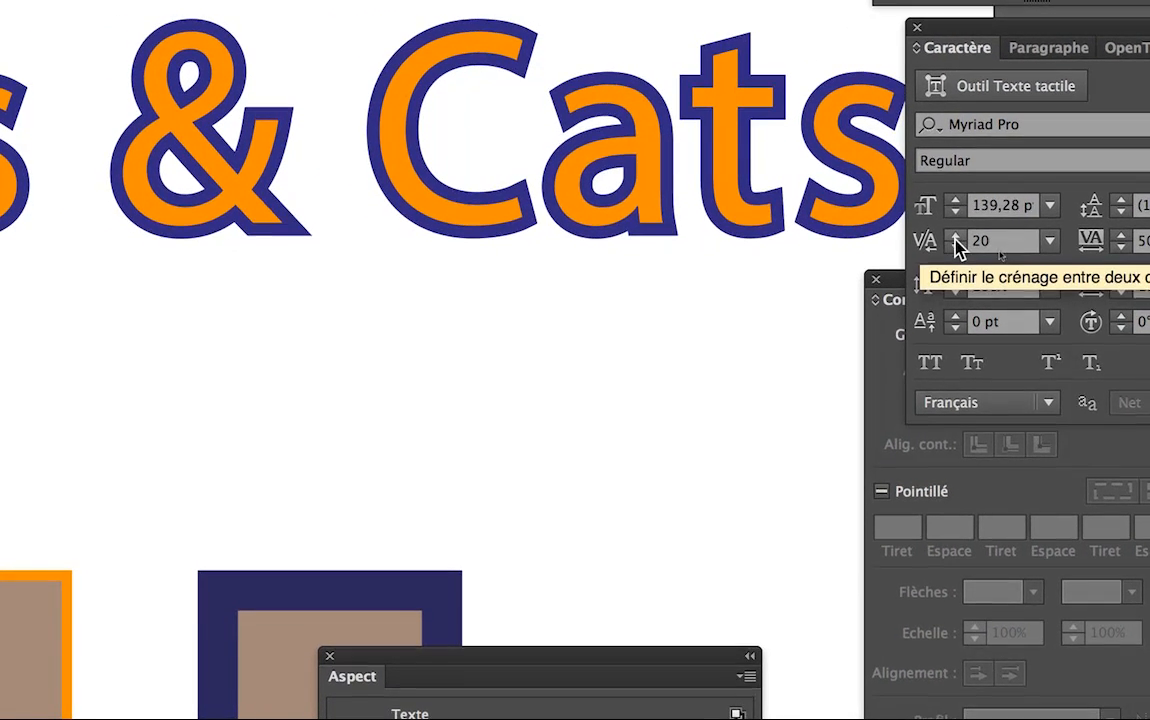
left_click(956, 249)
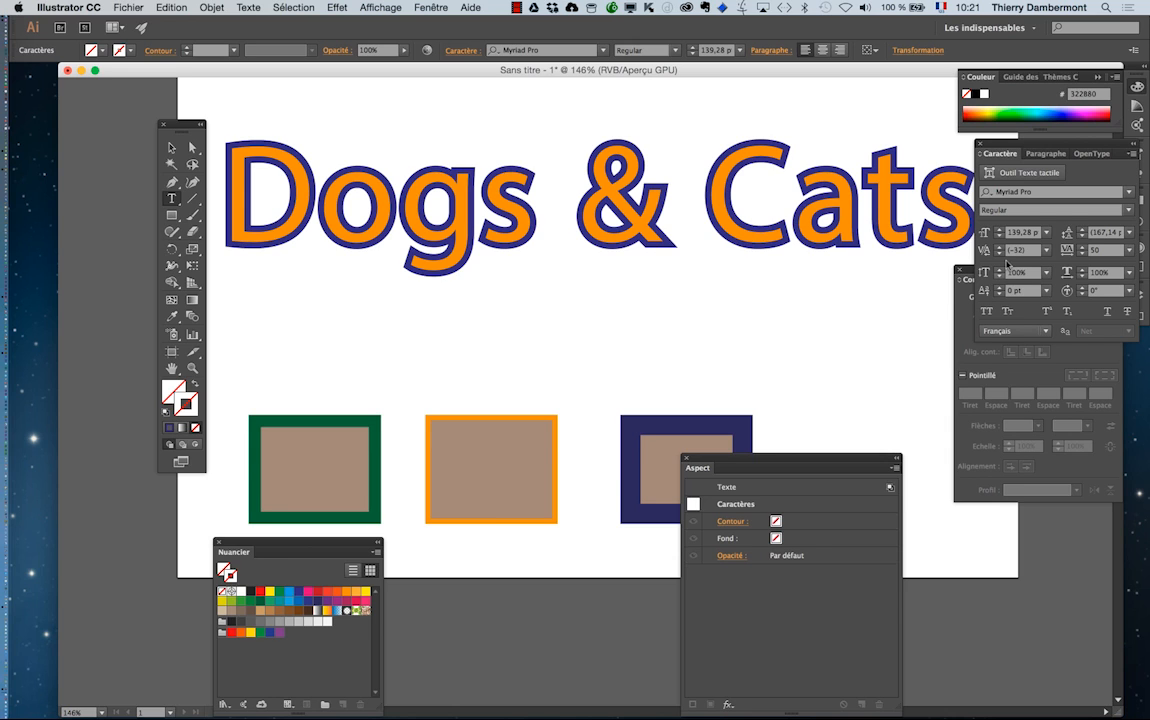
- Place the character settings below the text and widen the kerning of each letter pair in "Dogs", using 0 between "D" and "o"
left_click_drag(1013, 155, 604, 294)
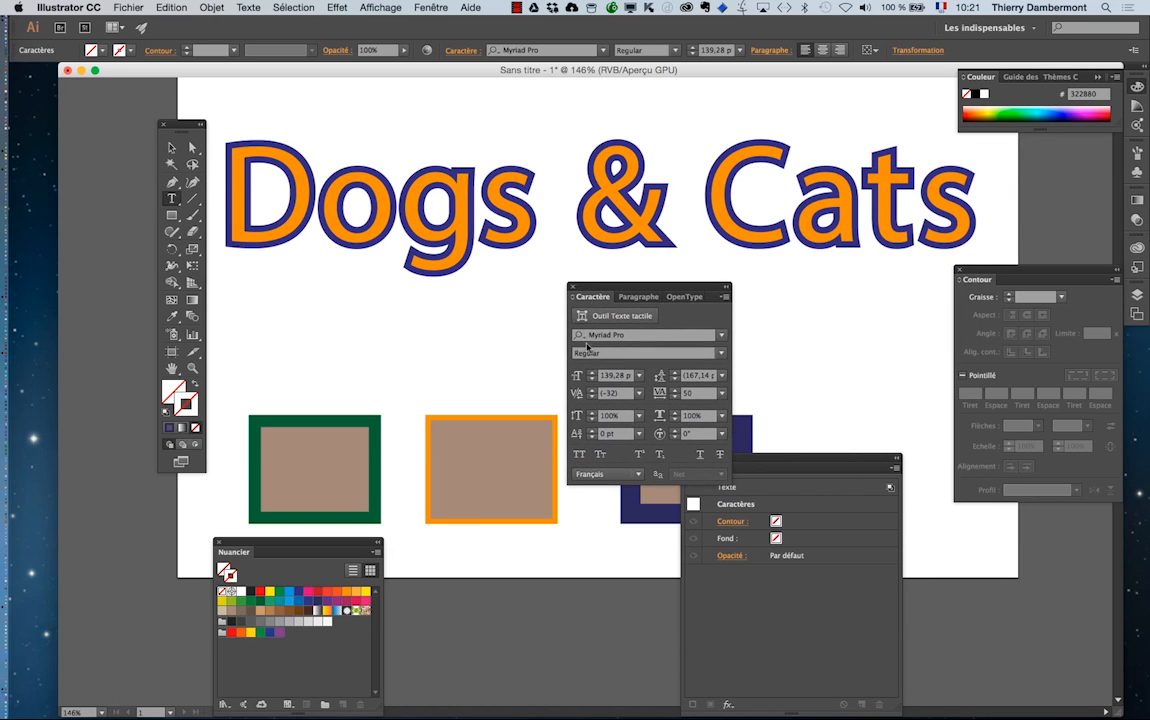
left_click(592, 390)
left_click(592, 390)
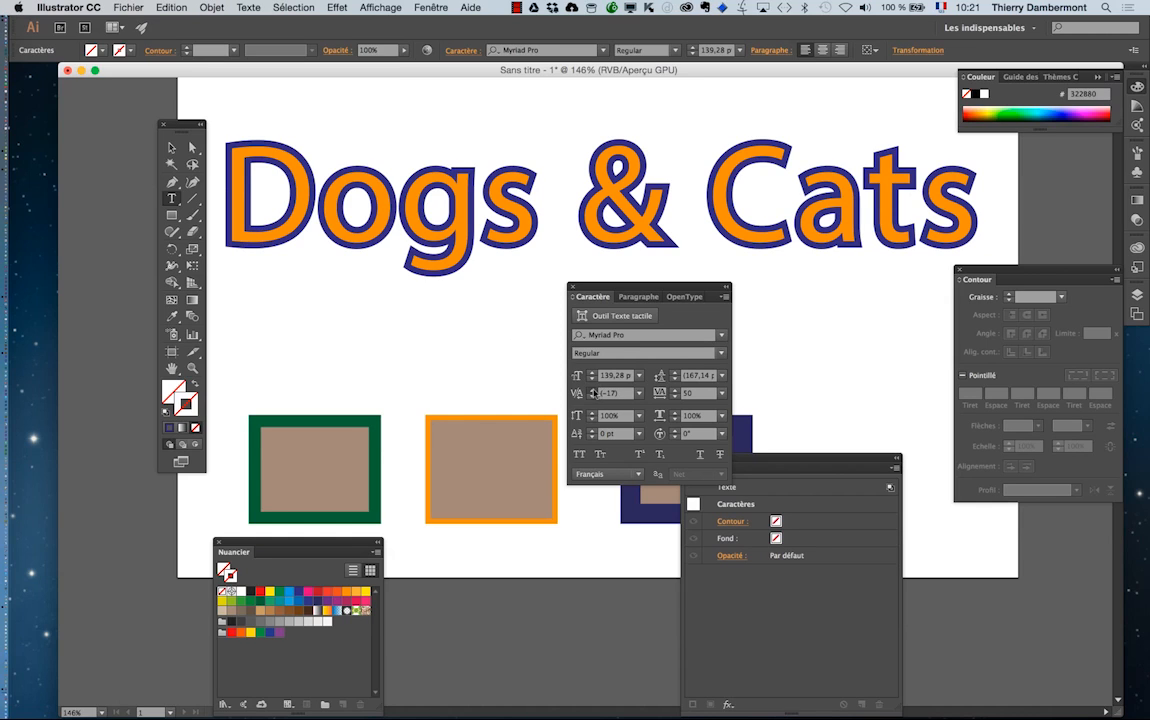
left_click(592, 390)
left_click(592, 390)
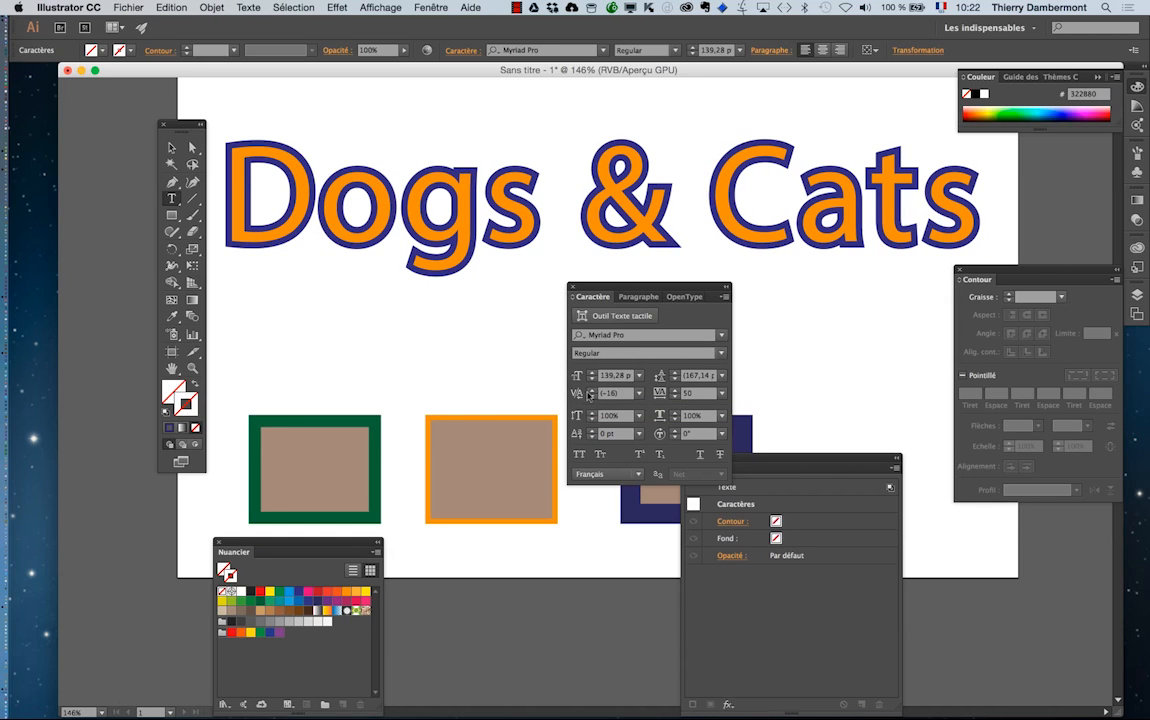
left_click(592, 391)
left_click(592, 391)
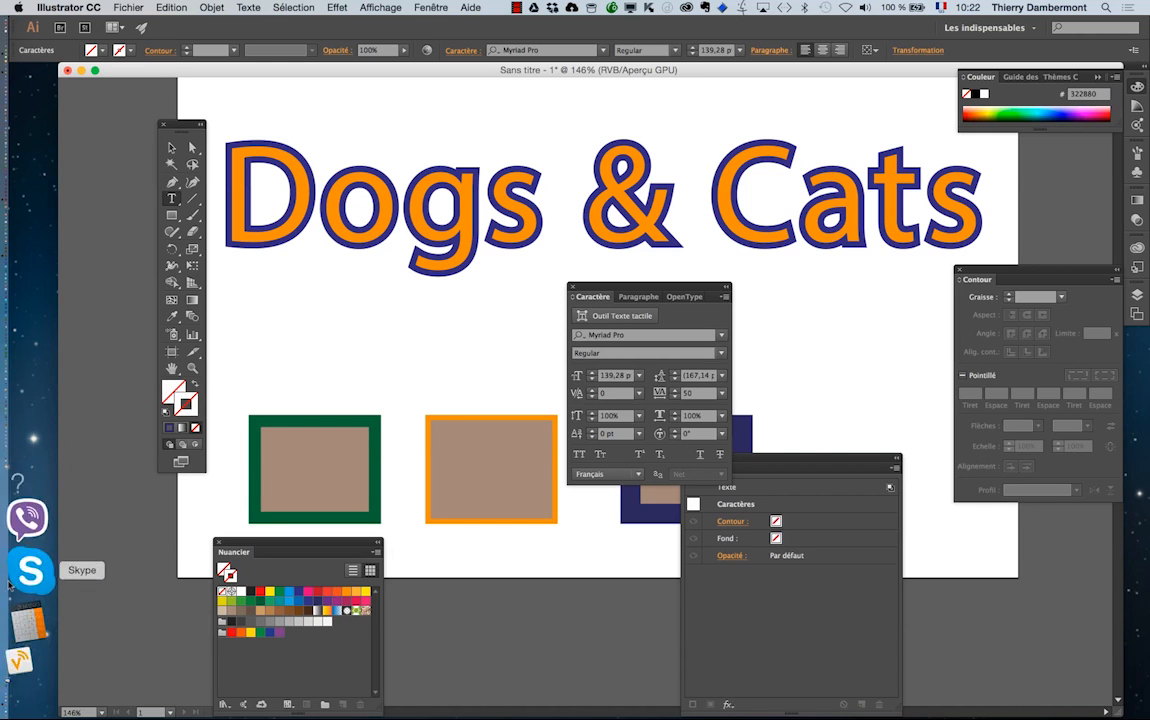
- Switch to Firefox and search Google for "kerning game"
left_click(35, 600)
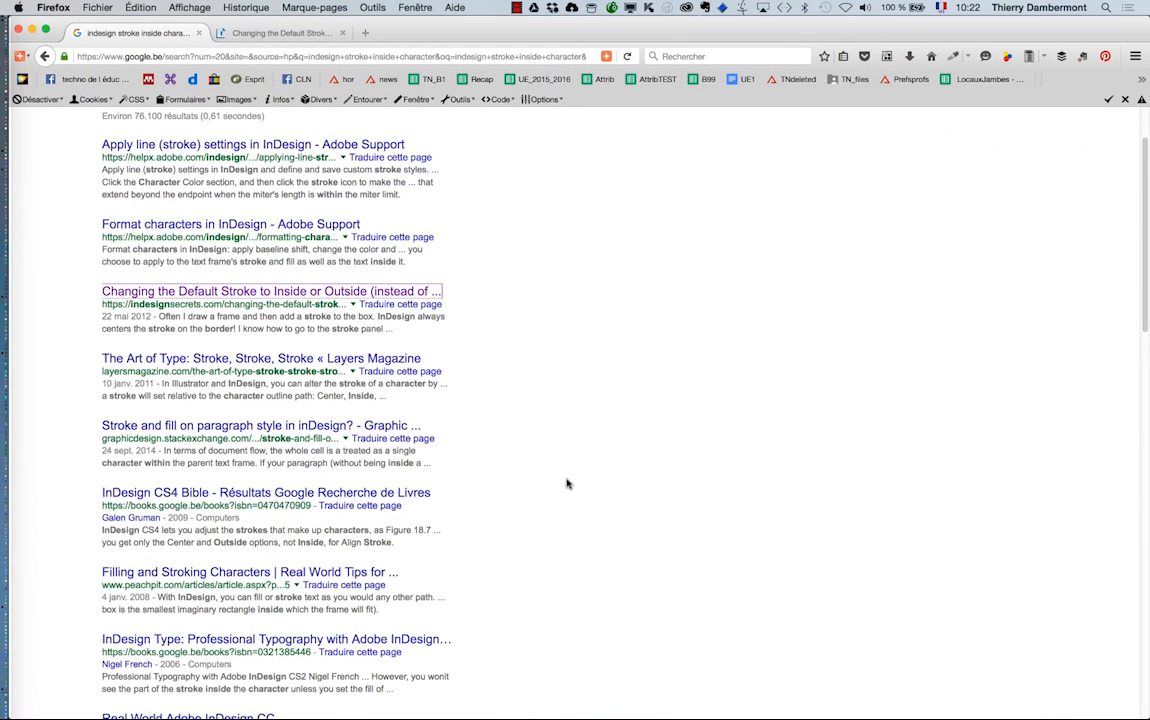
scroll(210, 210, "up", 3)
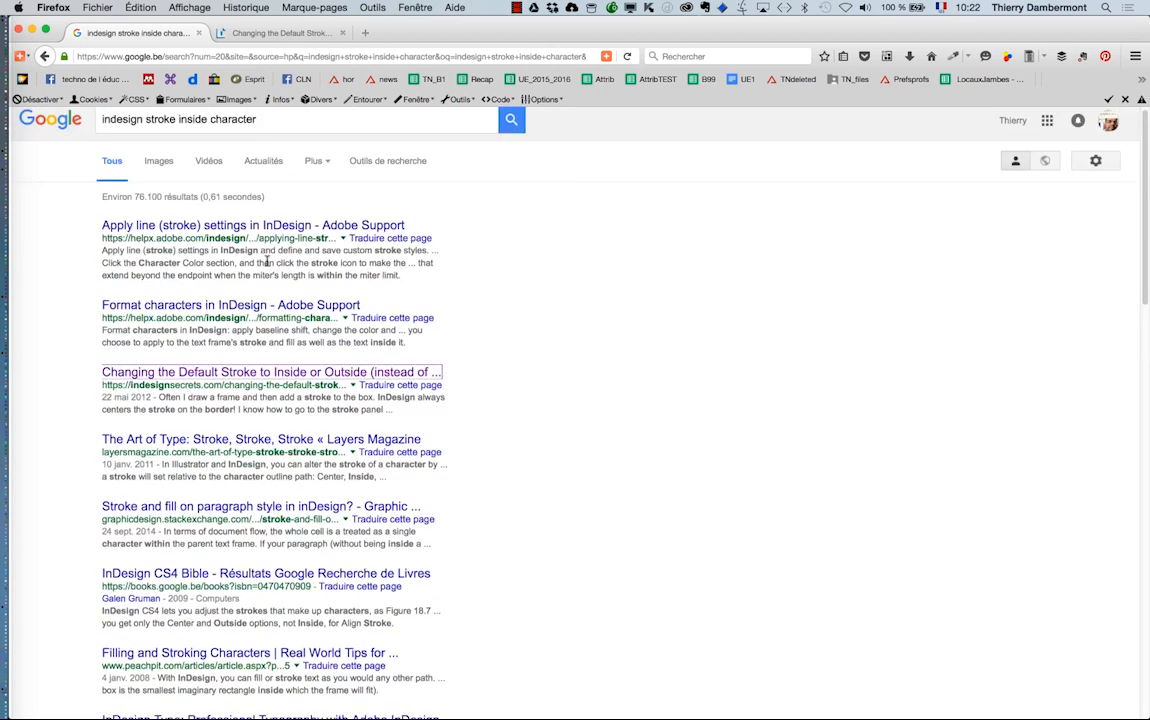
triple_click(268, 126)
type("kerning game")
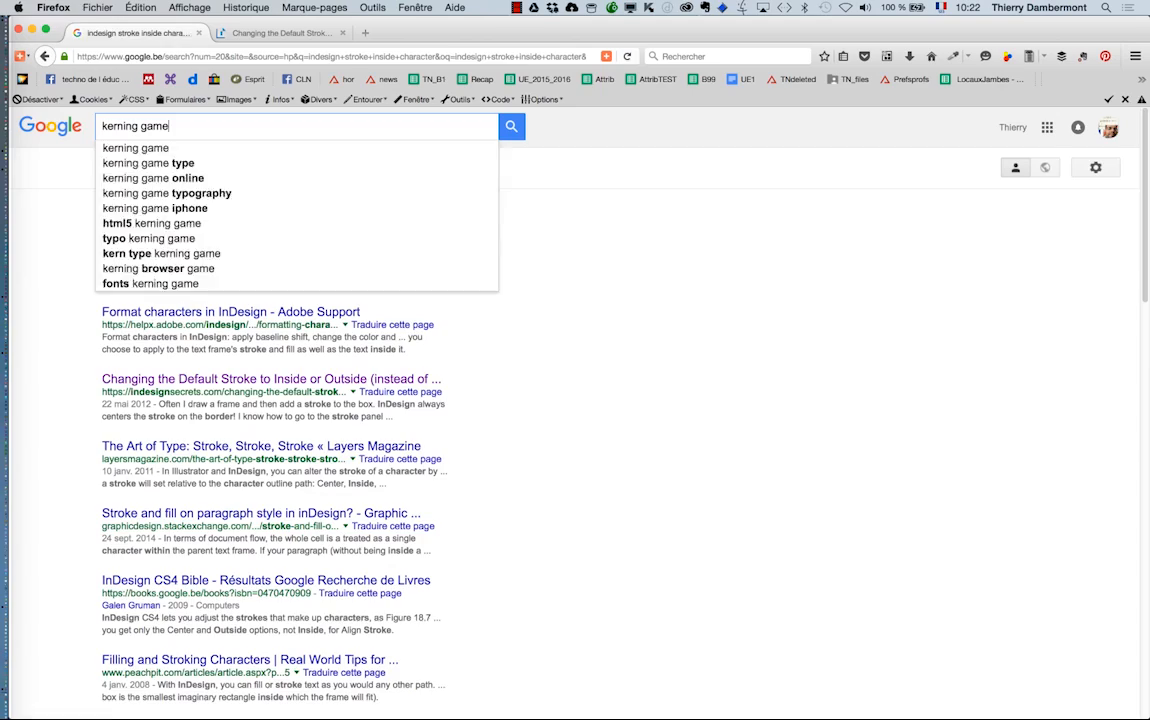
key("Return")
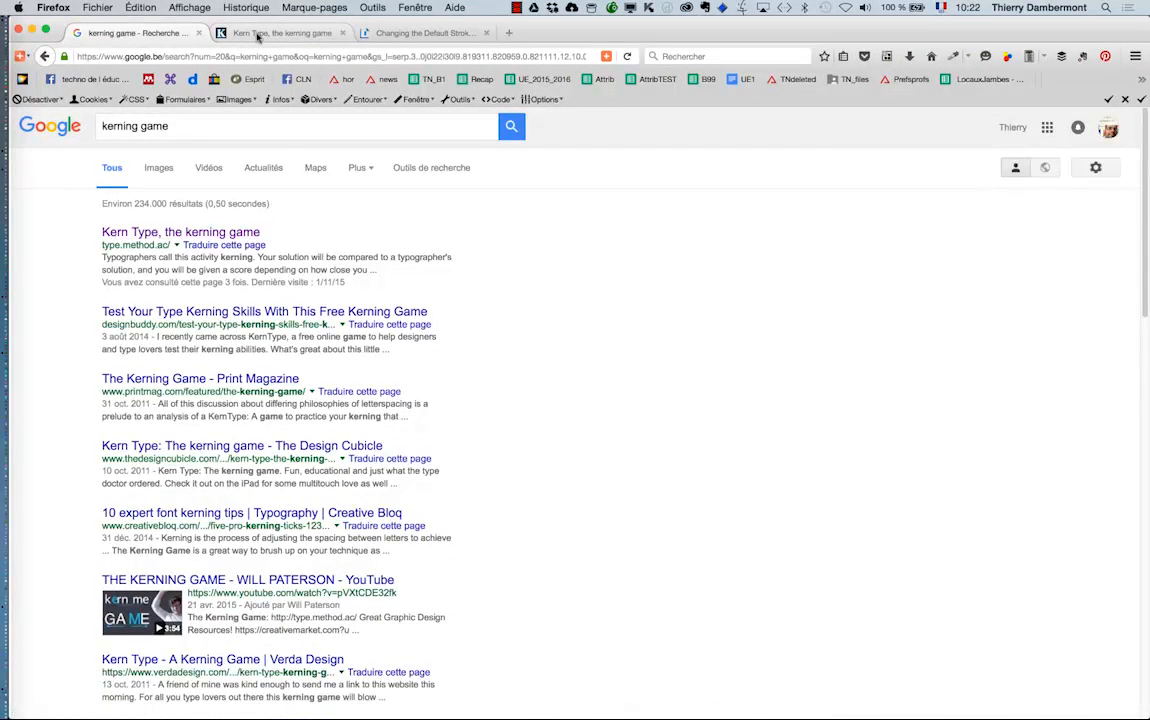
- Open the Kern Type kerning game and shift the "e" of "kern me" toward the "k" onto its outlined target
left_click(258, 37)
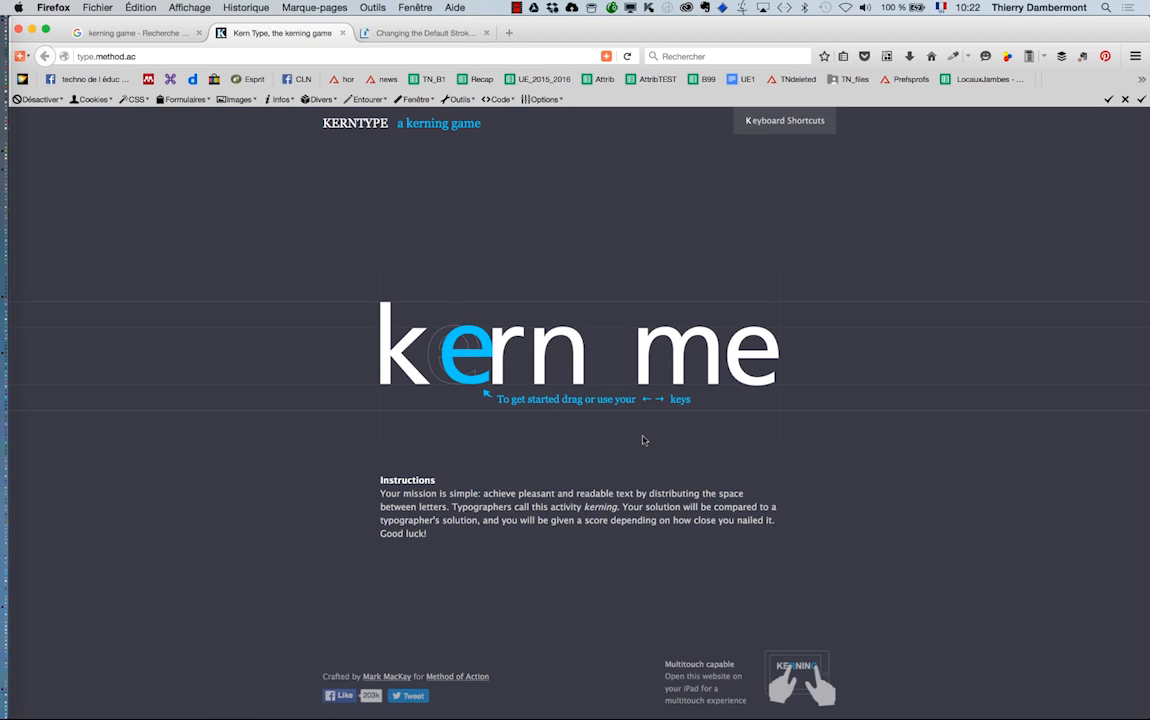
key("Left")
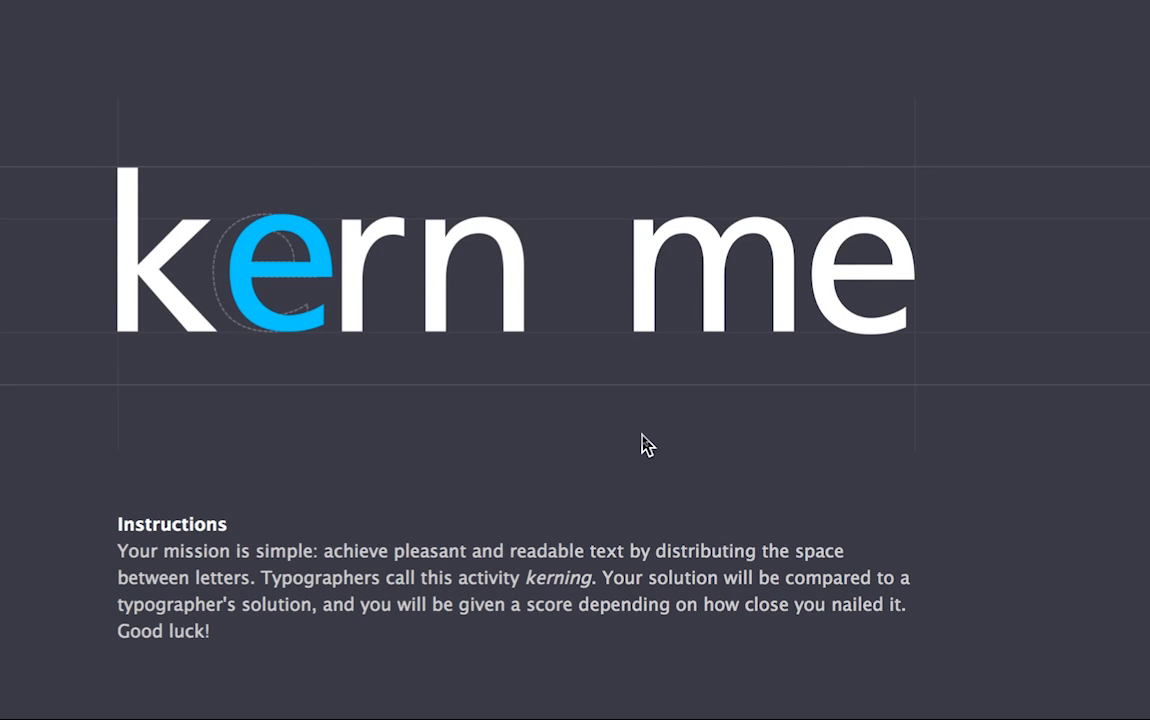
key("Left")
key("Left")
key("Left")
key("Left")
key("Left")
key("Left")
key("Left")
key("Left")
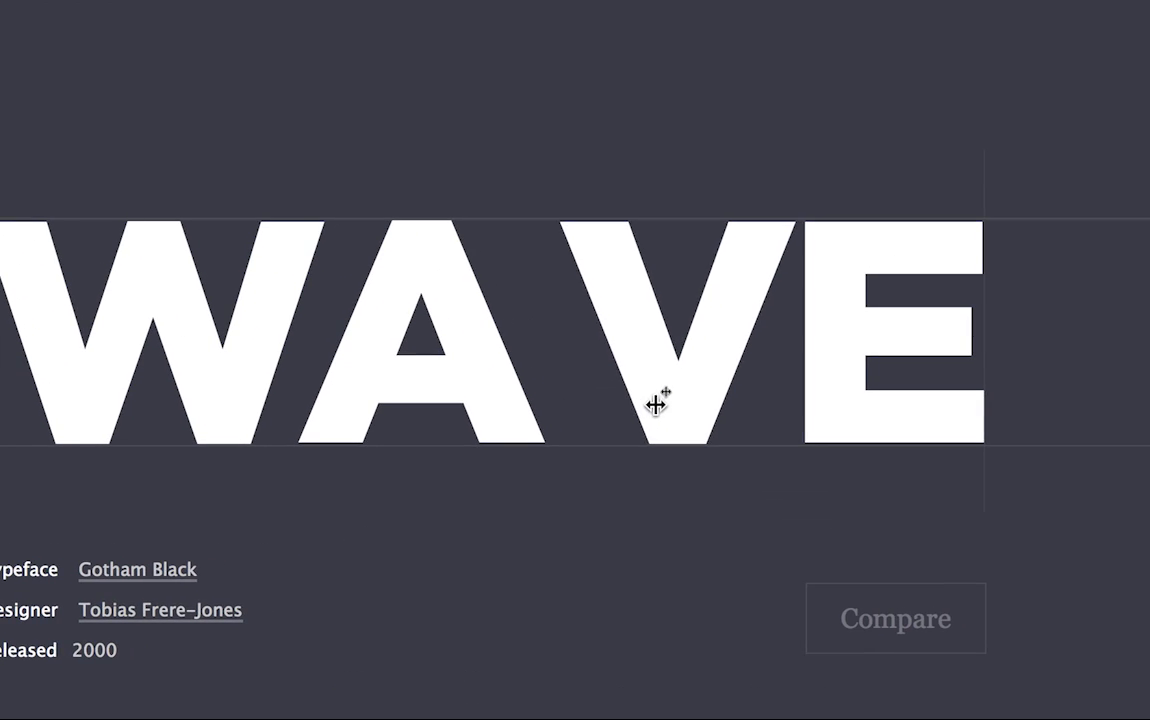
- Shift the "V" of "WAVE" toward the "A" until their diagonals run close together
left_click(655, 403)
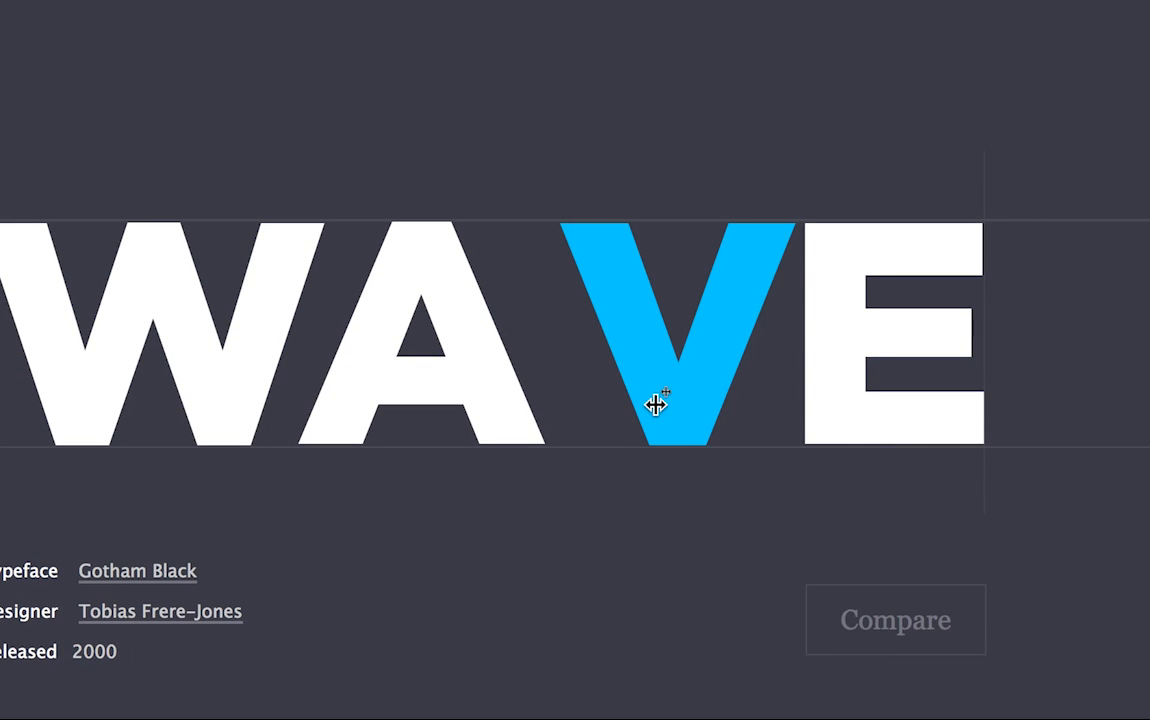
key("Left")
key("Left")
key("Left")
key("Left")
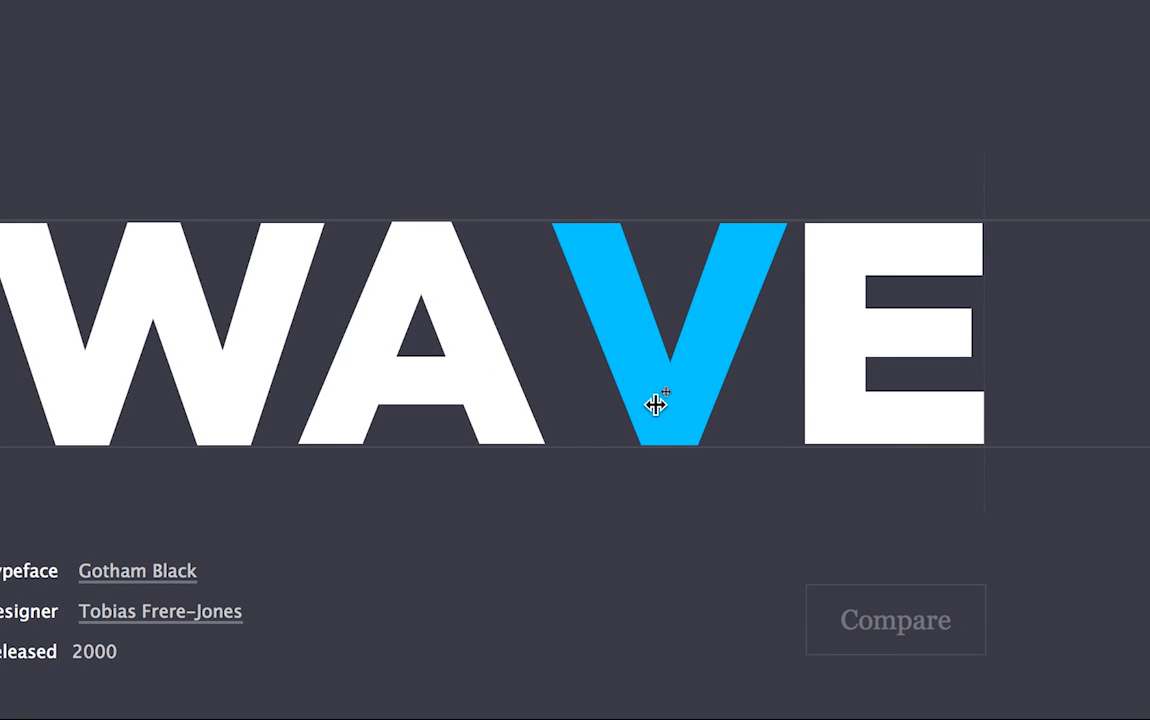
key("Left")
key("Left")
key("Left")
key("Left")
key("Left")
key("Left")
key("Left")
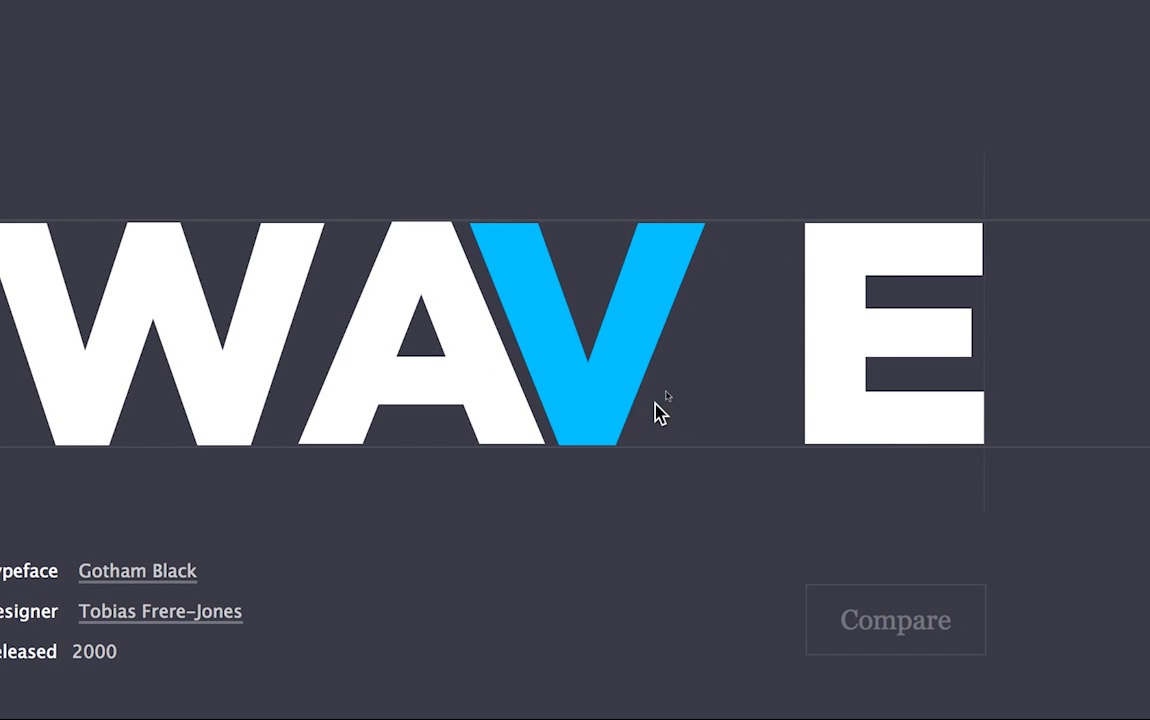
- Fine-tune the gap between "A" and "V" in "WAVE" by nudging the "V" slightly back toward the "E"
key("Right")
key("Right")
key("Right")
key("Right")
key("Left")
key("Left")
key("Left")
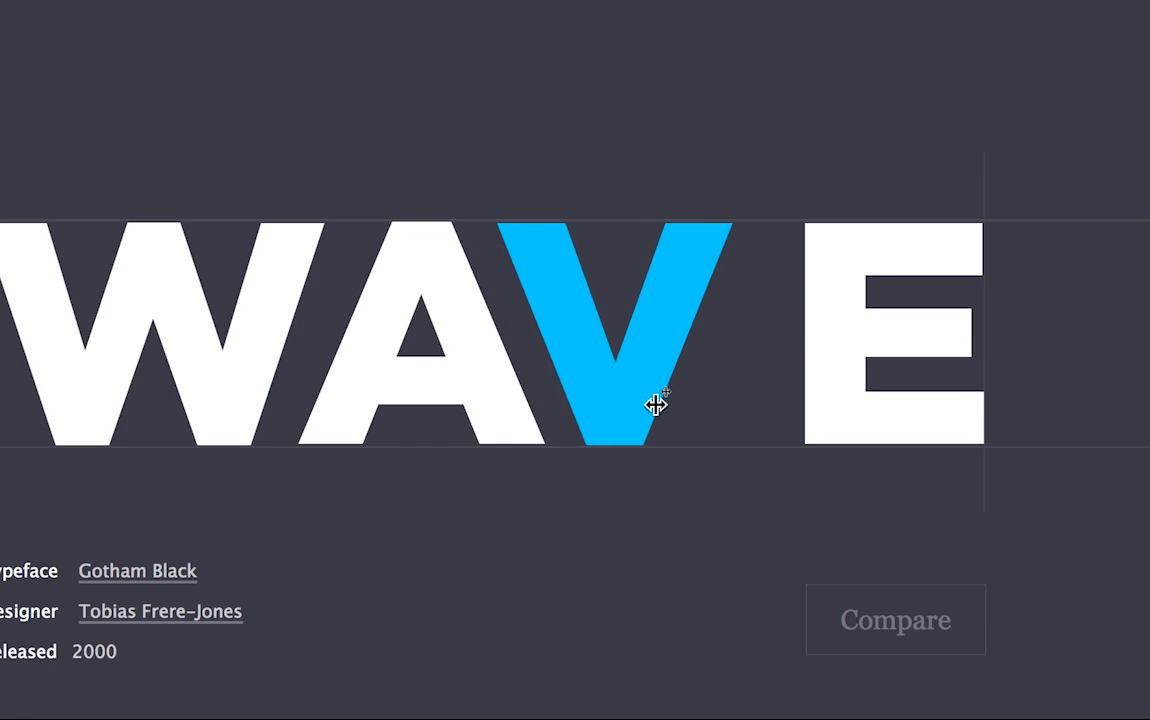
key("Right")
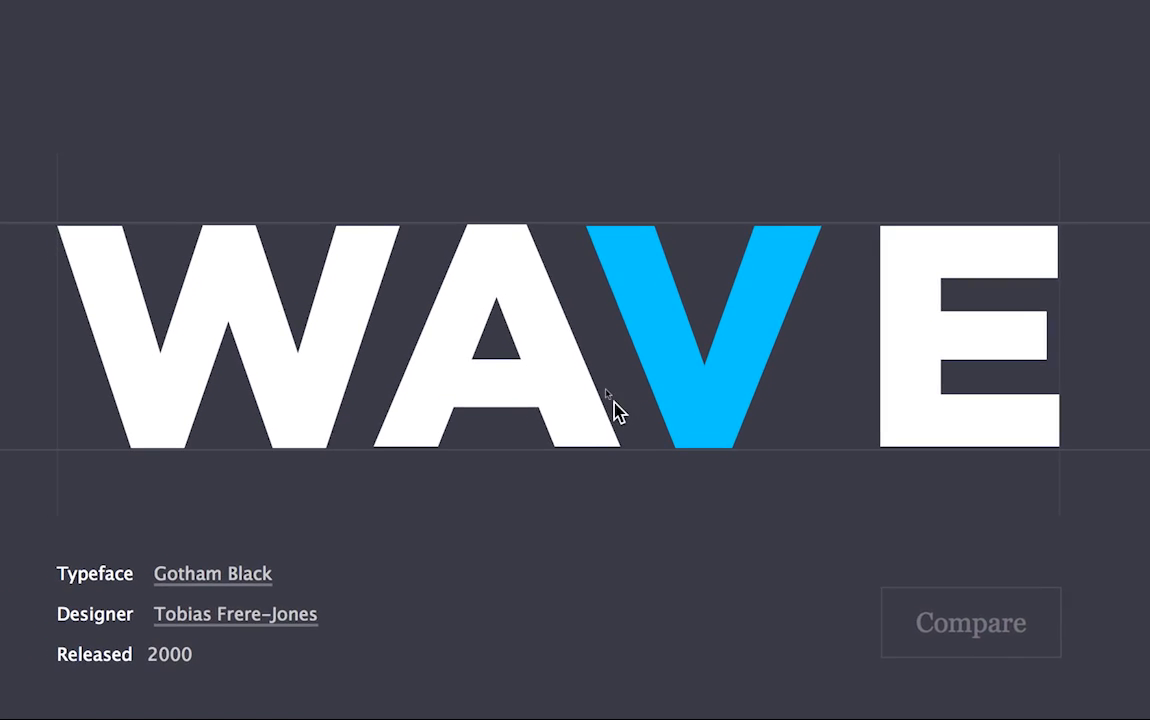
- Nudge the "A" and the "V" of "WAVE" slightly toward the "E" and compare the kerning with the game's solution
left_click(512, 403)
key("Right")
key("Right")
key("Right")
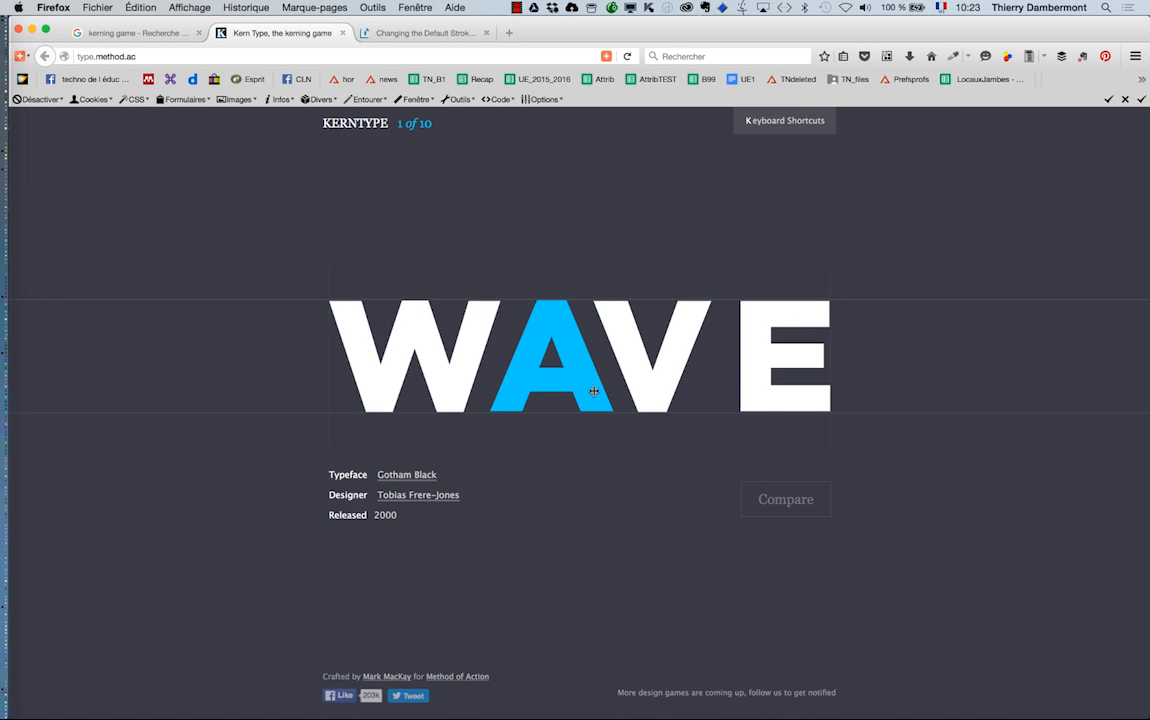
left_click(637, 384)
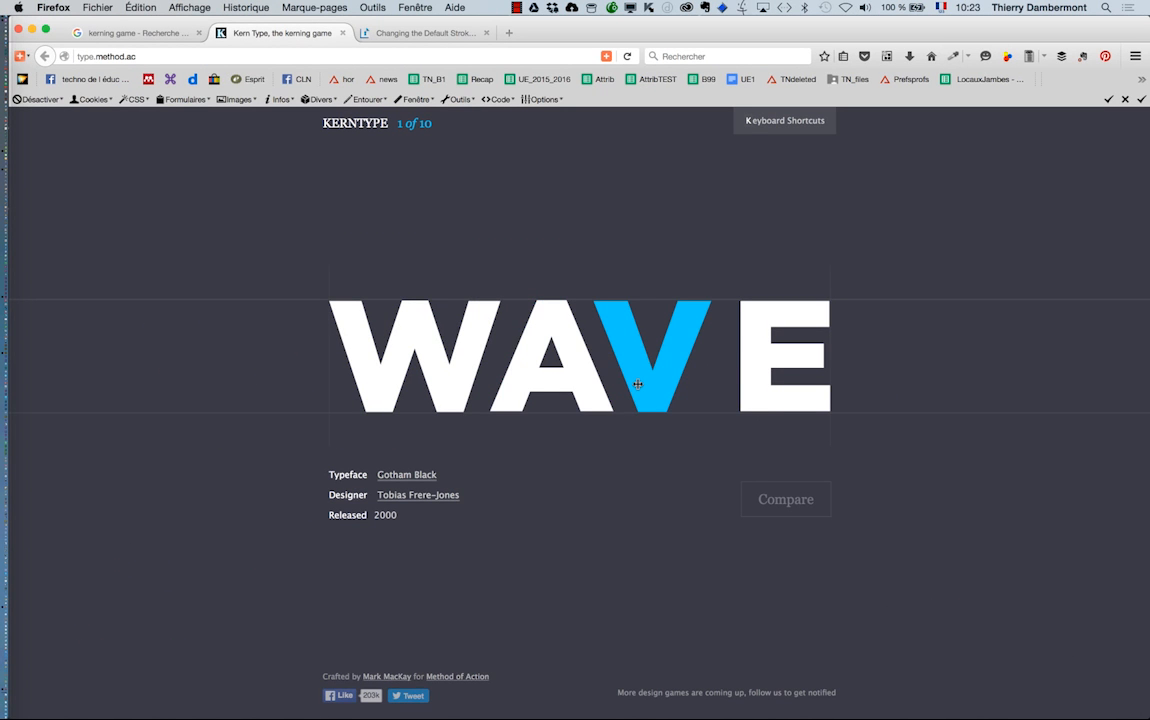
key("Right")
key("Right")
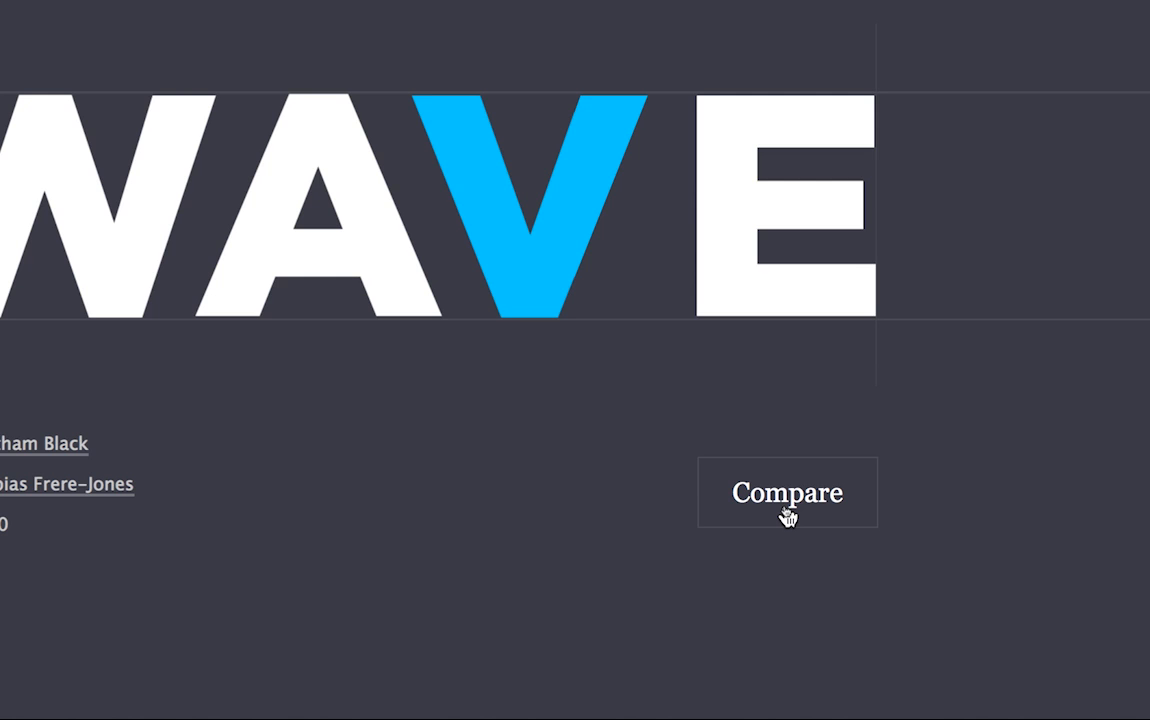
left_click(788, 517)
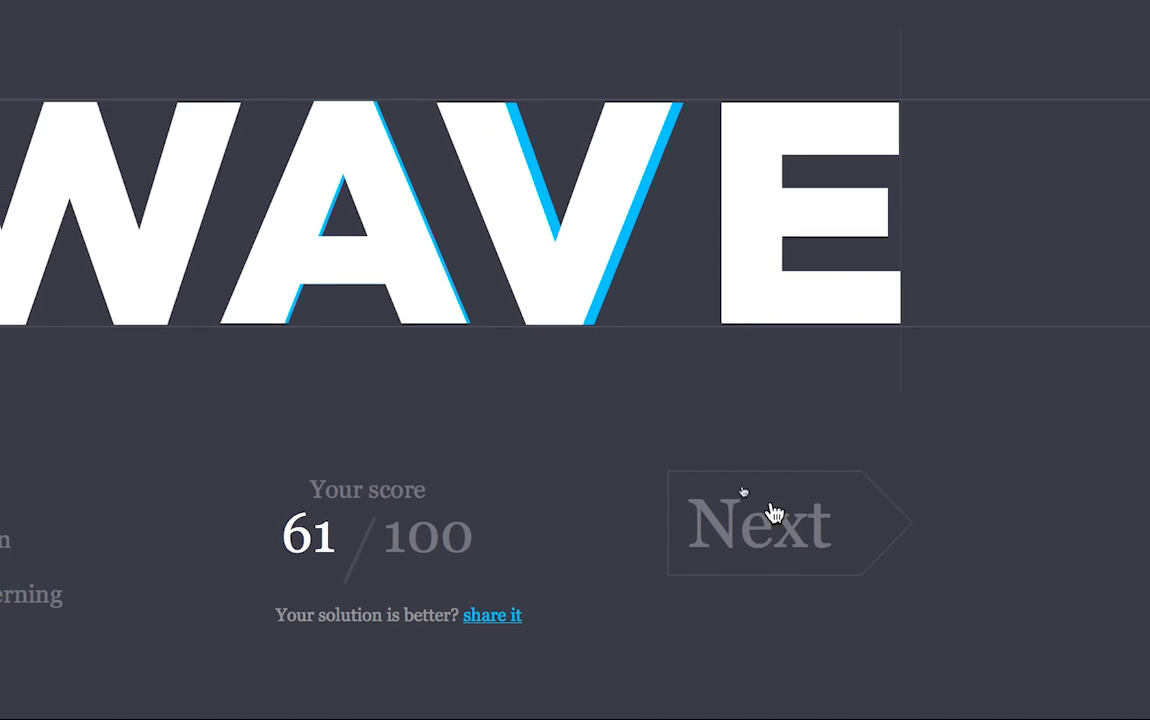
- Go on to the word "Type" and shift its "y" toward the "T" so it tucks under the crossbar
left_click(758, 507)
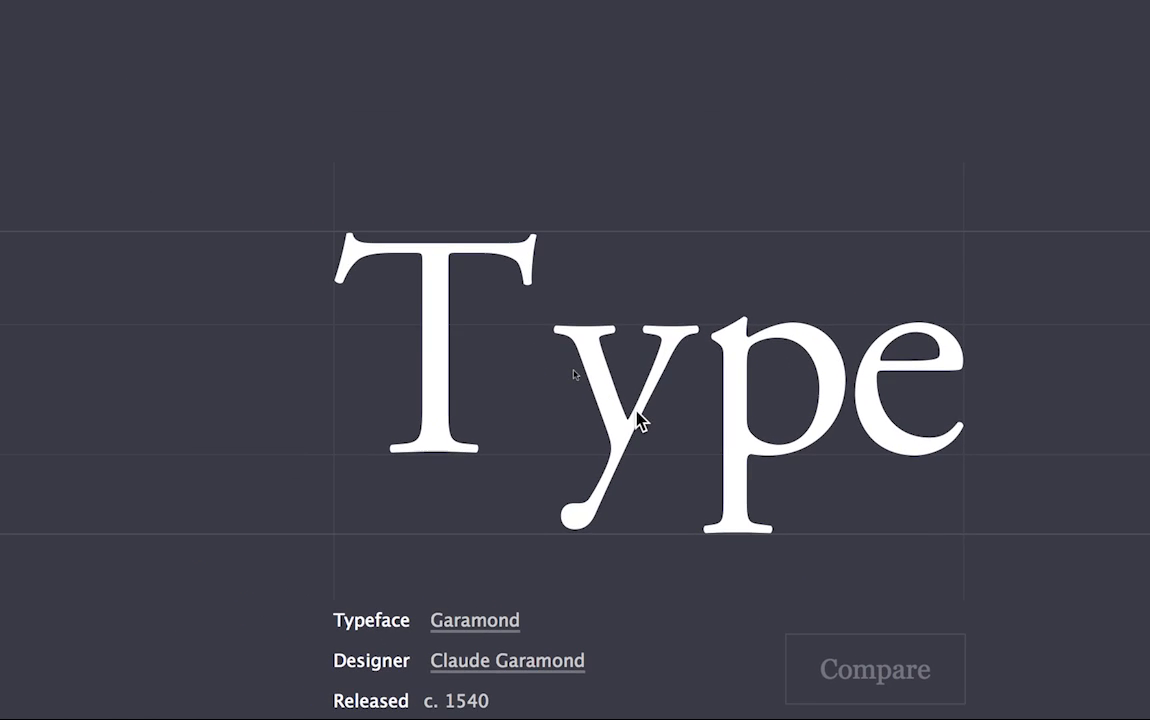
left_click(616, 427)
key("shift+Left")
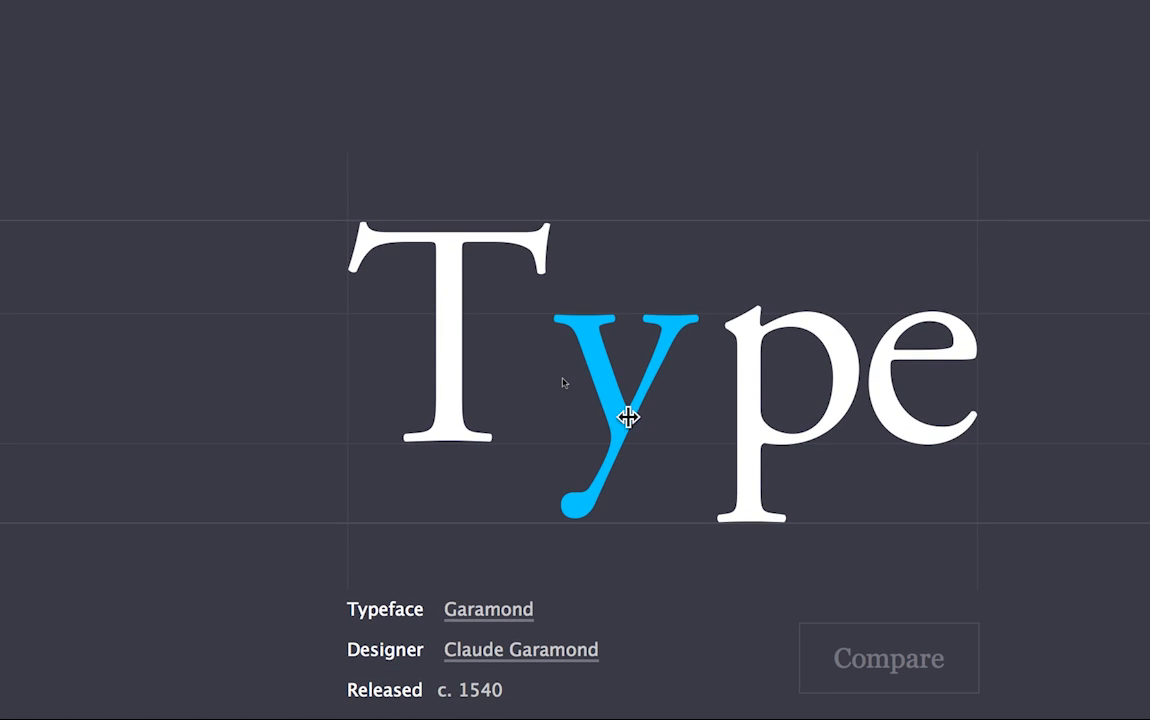
key("shift+Left")
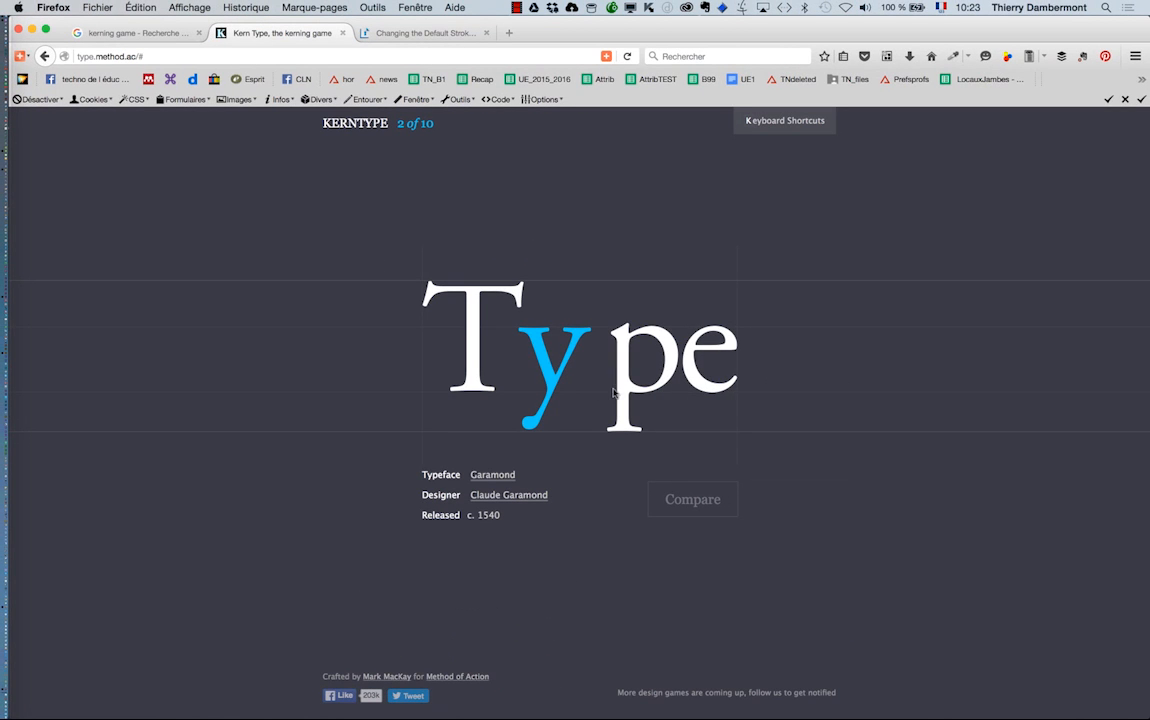
- Shift the "p" of "Type" toward the "y" and compare the kerning with the game's solution
left_click(623, 395)
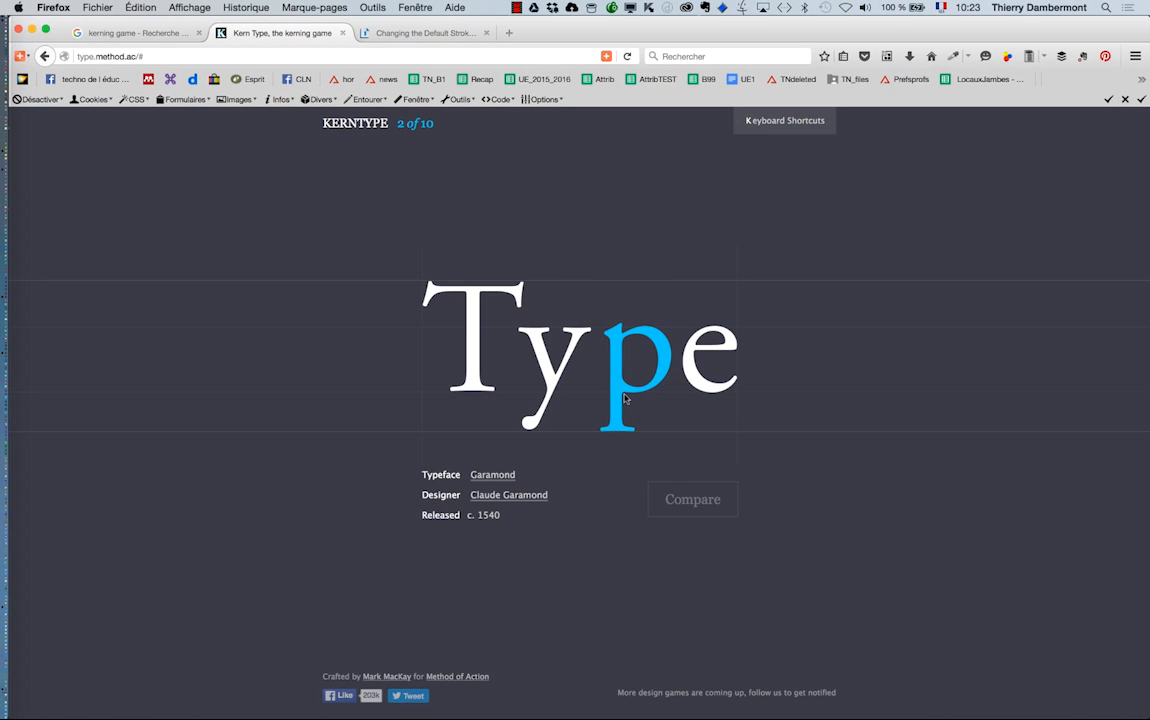
key("shift+Left")
key("Right")
key("Left")
key("Left")
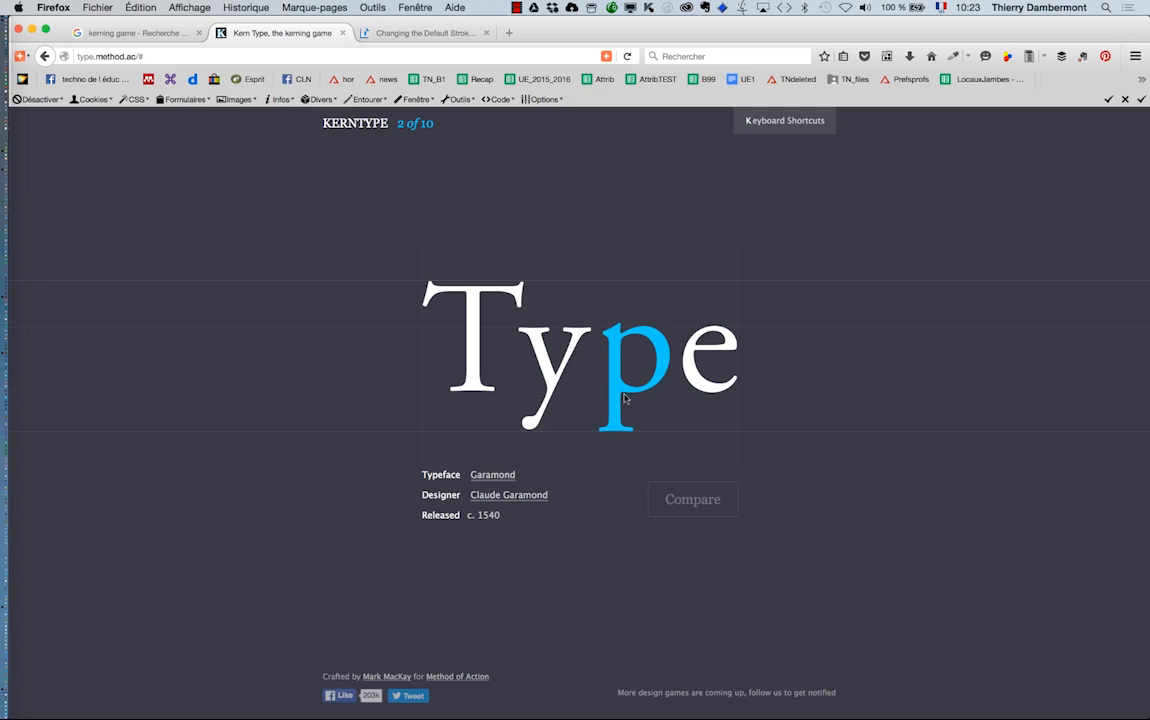
left_click(656, 487)
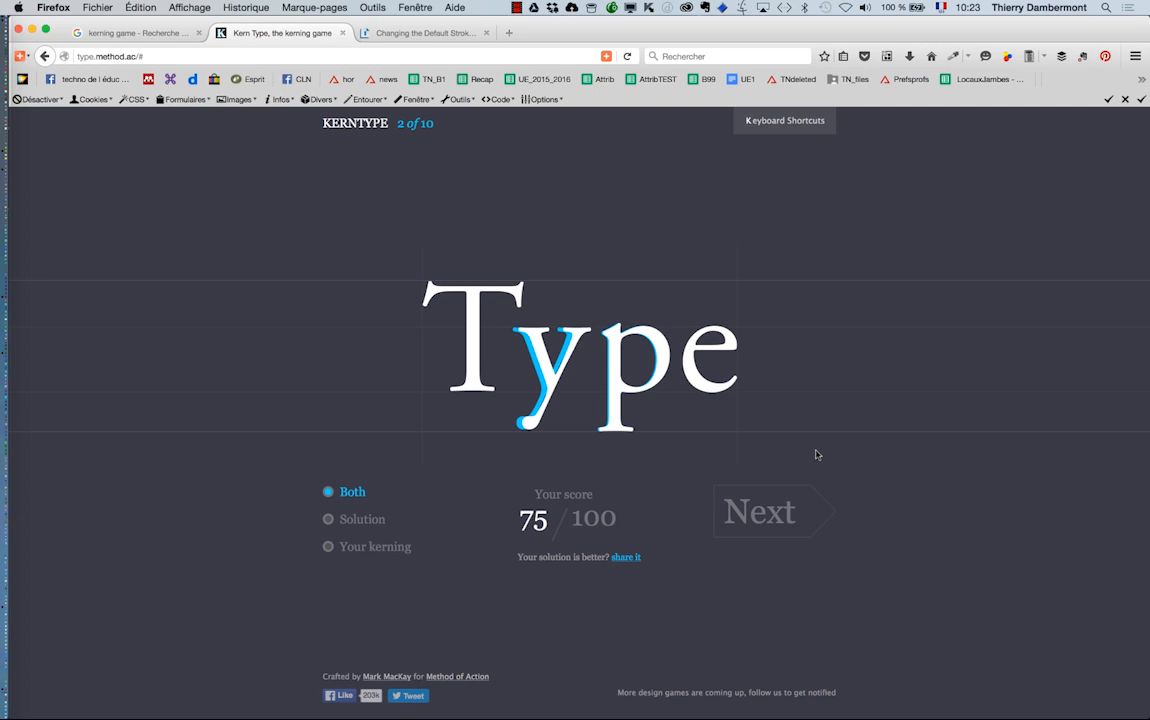
- Minimise the Firefox window and switch back to the "Dogs & Cats" document in Illustrator
left_click(32, 31)
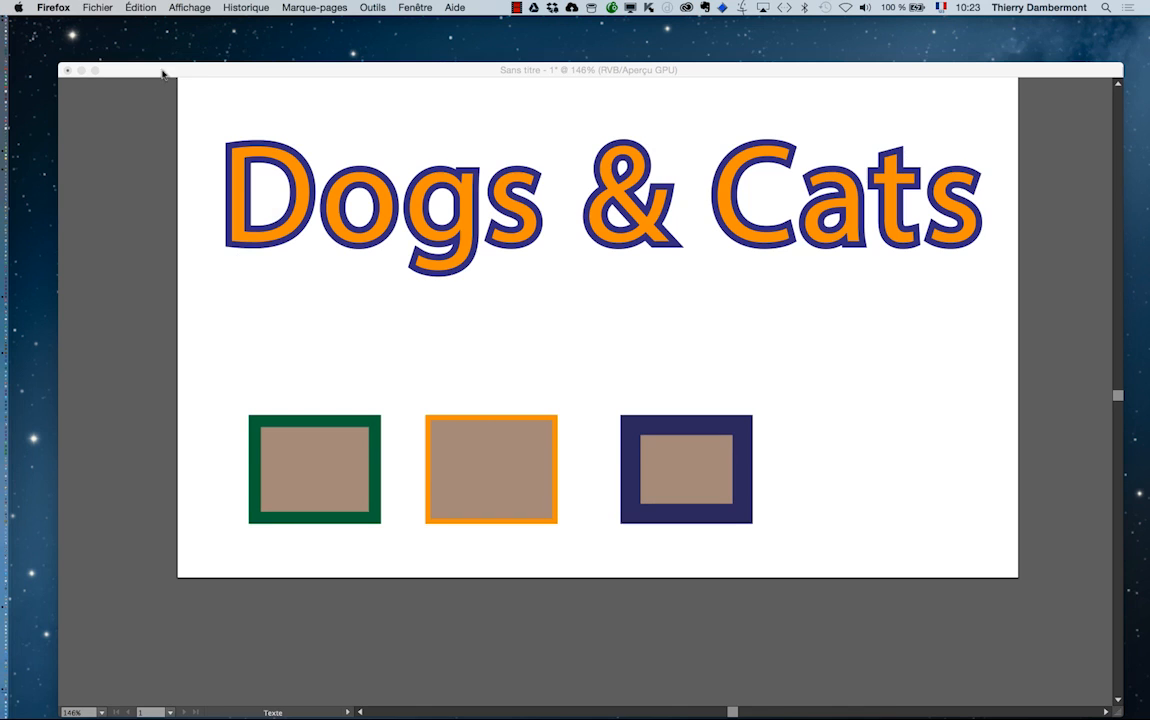
left_click(459, 73)
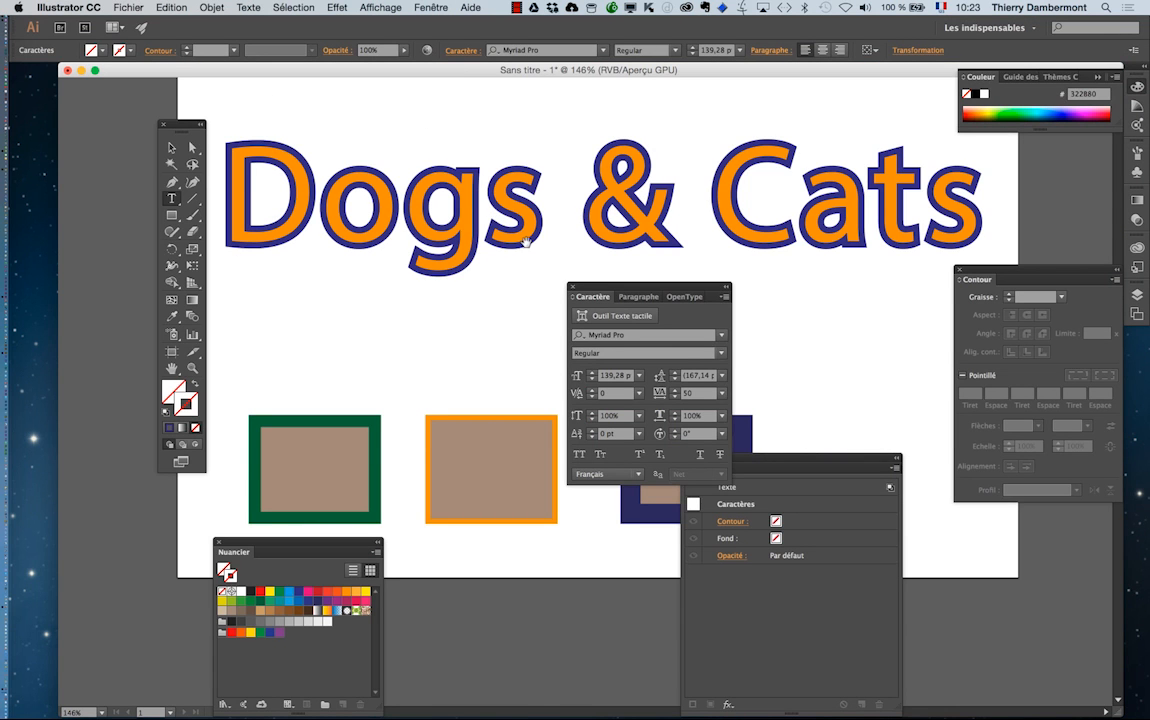
scroll(526, 242, "down", 1)
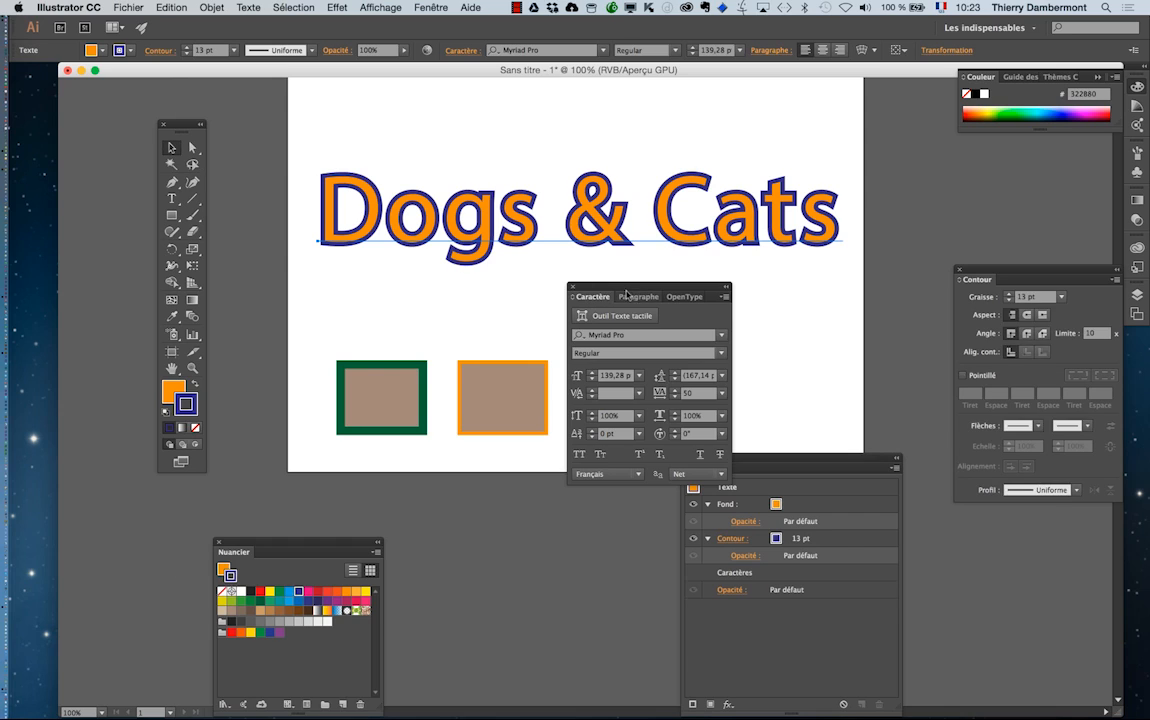
- Deselect the text, narrow the appearance settings, and arrange them and the character settings clear of the text and rectangles
left_click_drag(623, 287, 737, 361)
left_click(591, 286)
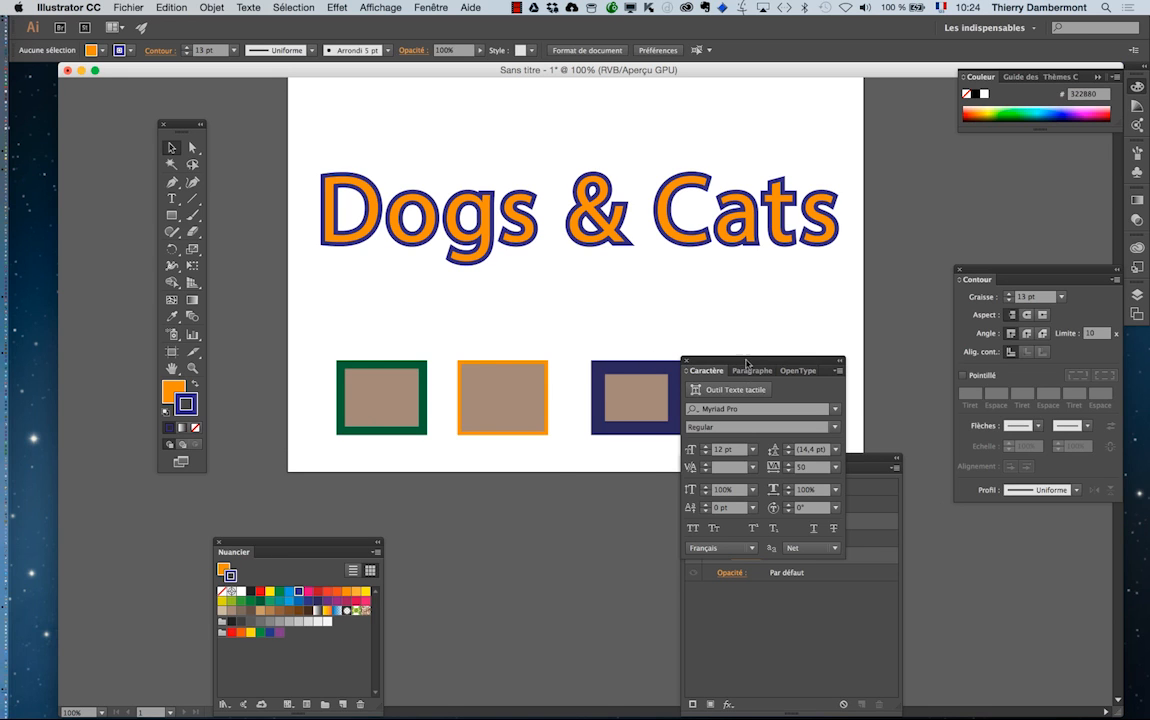
left_click_drag(745, 364, 498, 488)
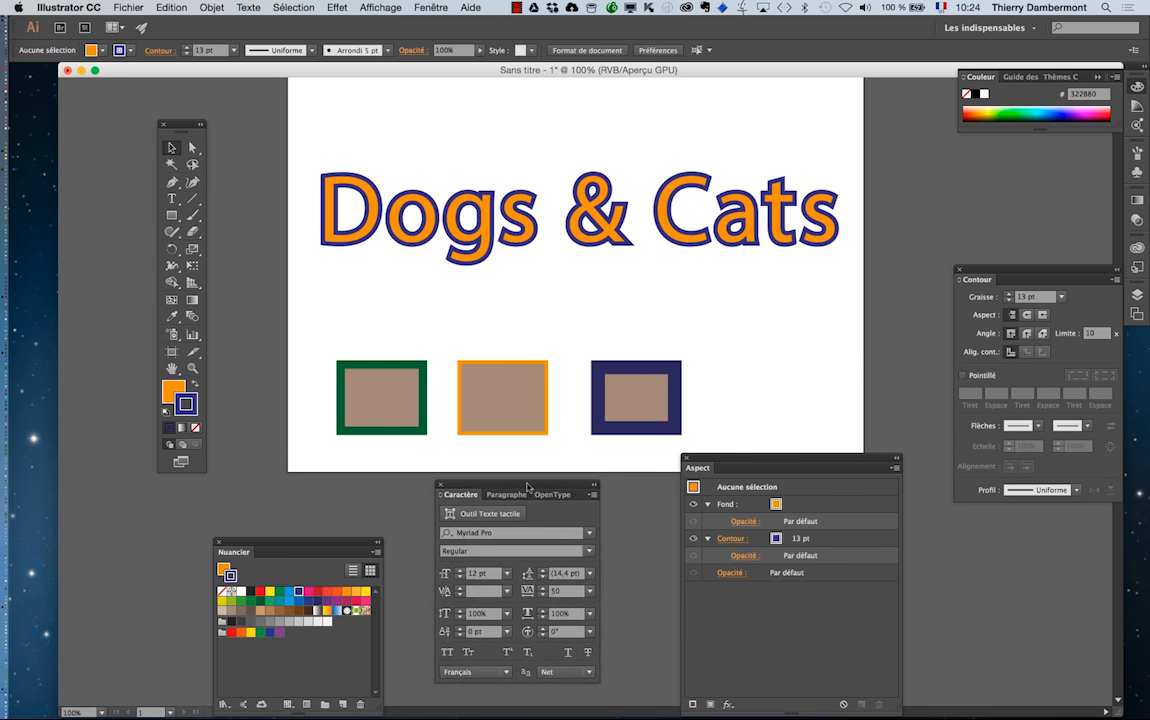
left_click_drag(699, 457, 733, 381)
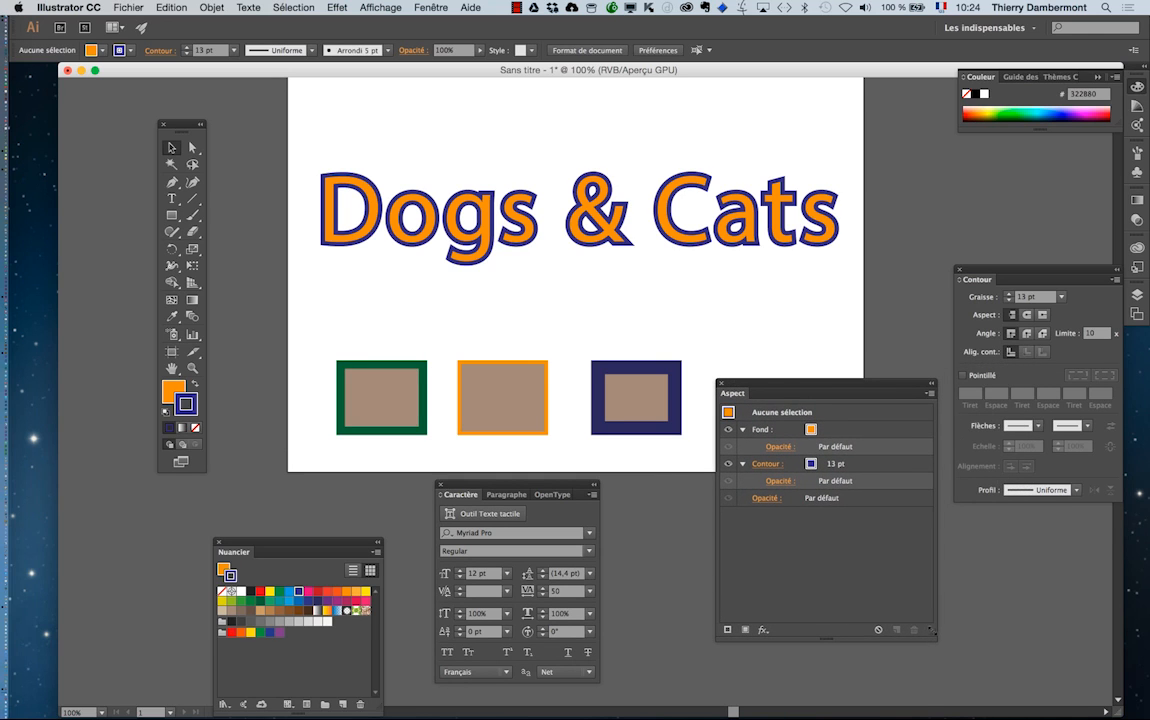
left_click_drag(933, 637, 877, 661)
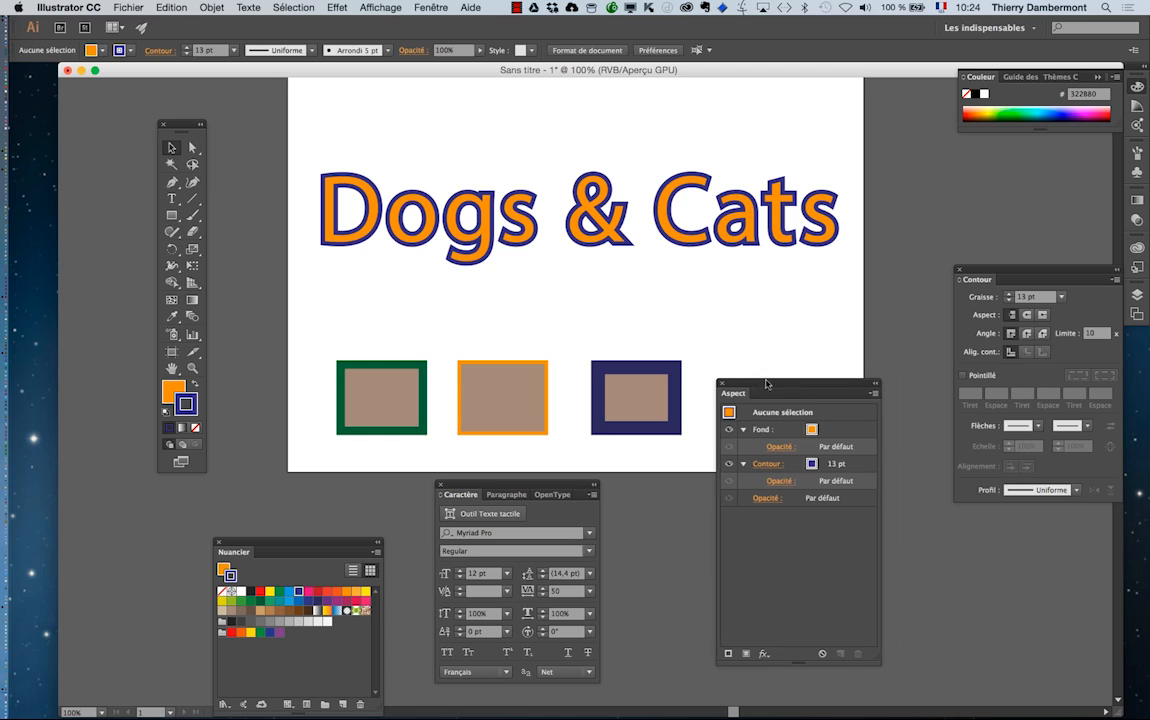
left_click_drag(777, 381, 826, 334)
left_click_drag(500, 486, 558, 461)
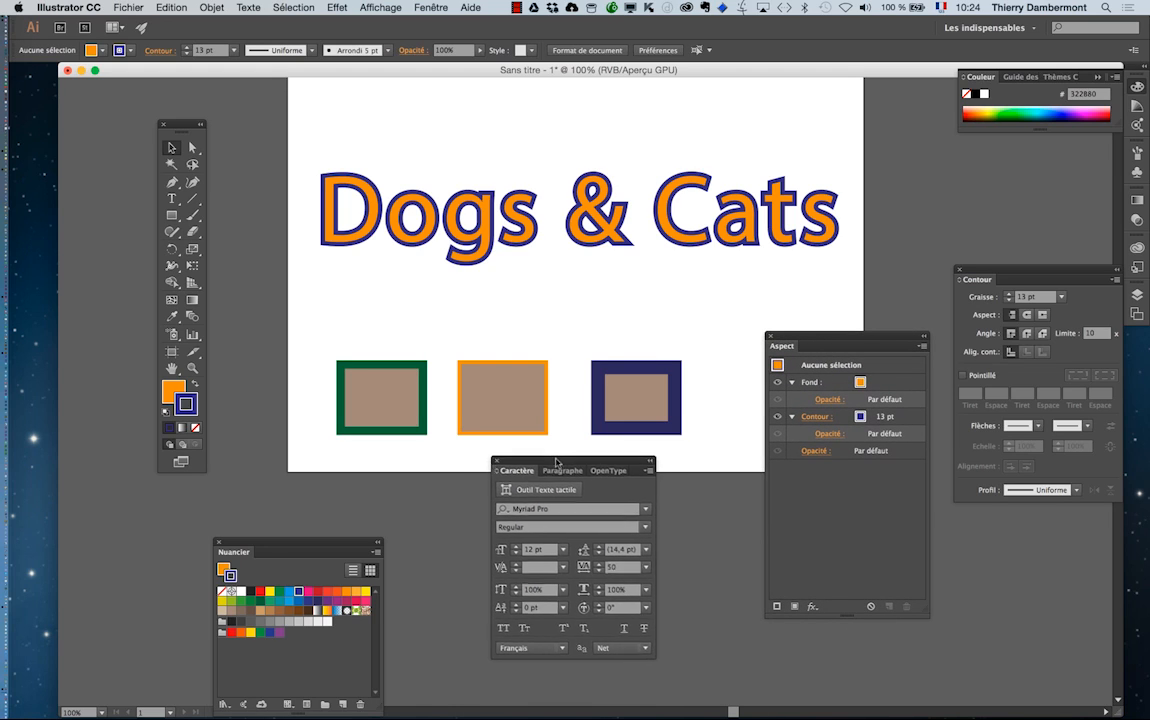